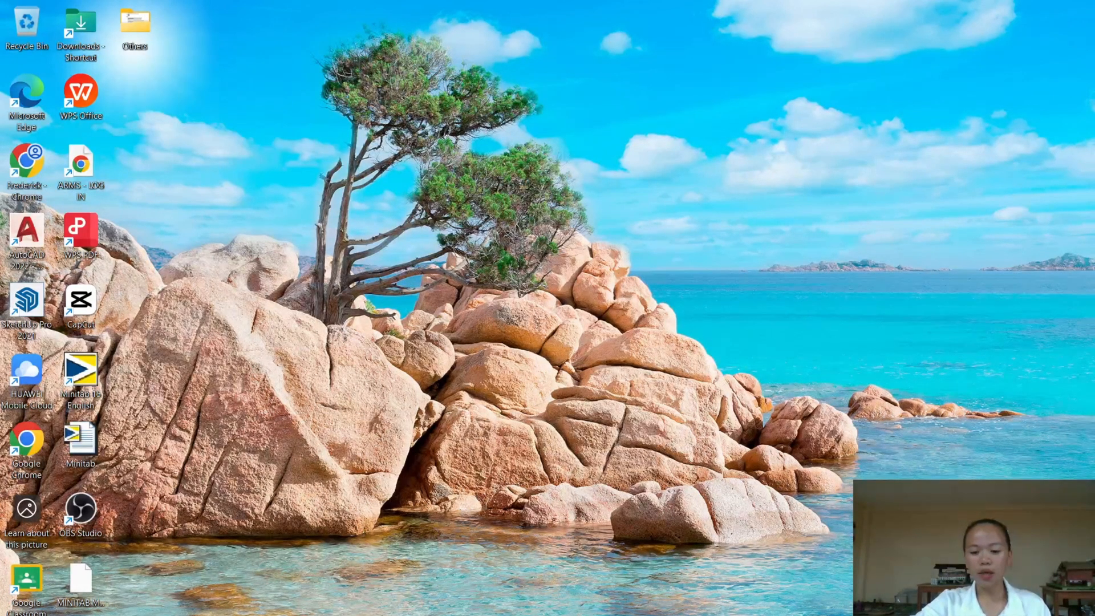
- Check the factor values in the Book1 Excel workbook, minimize it, and start the Minitab 15 trial
click(776, 593)
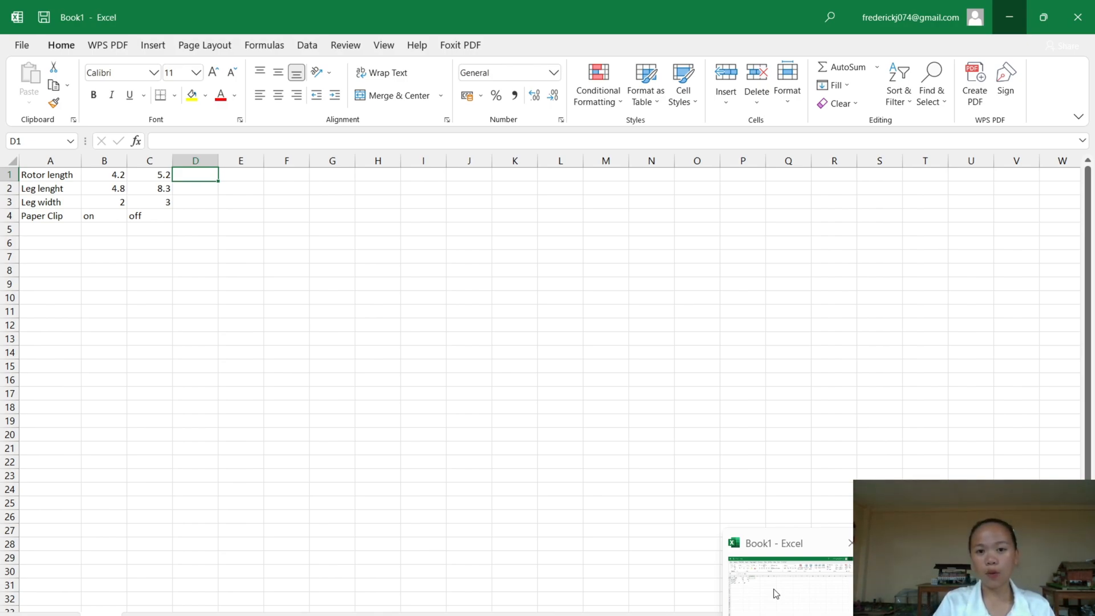
click(776, 593)
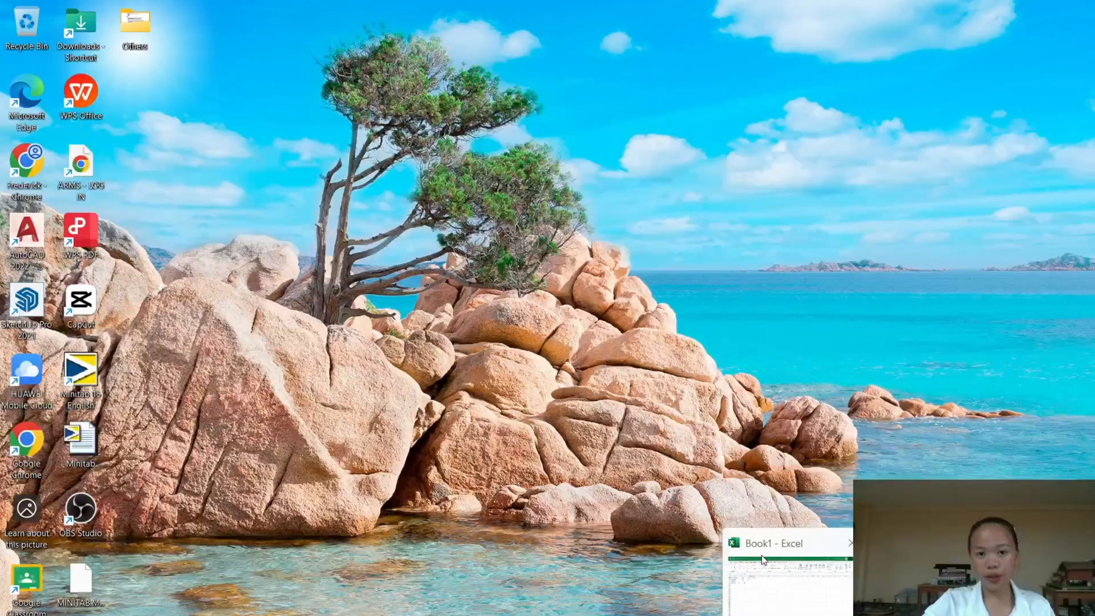
double_click(84, 375)
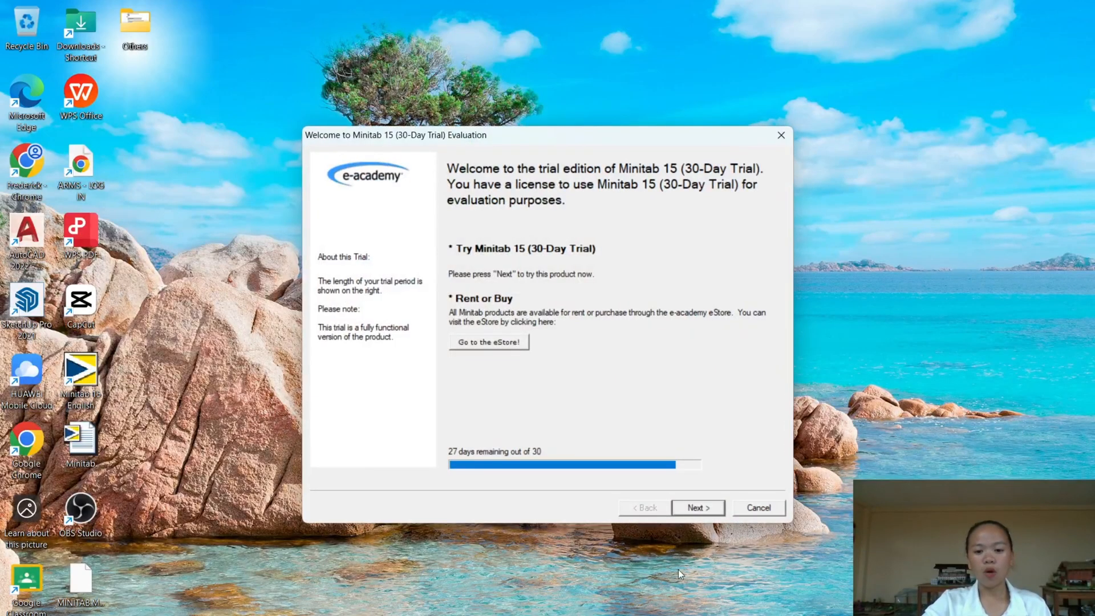
click(713, 509)
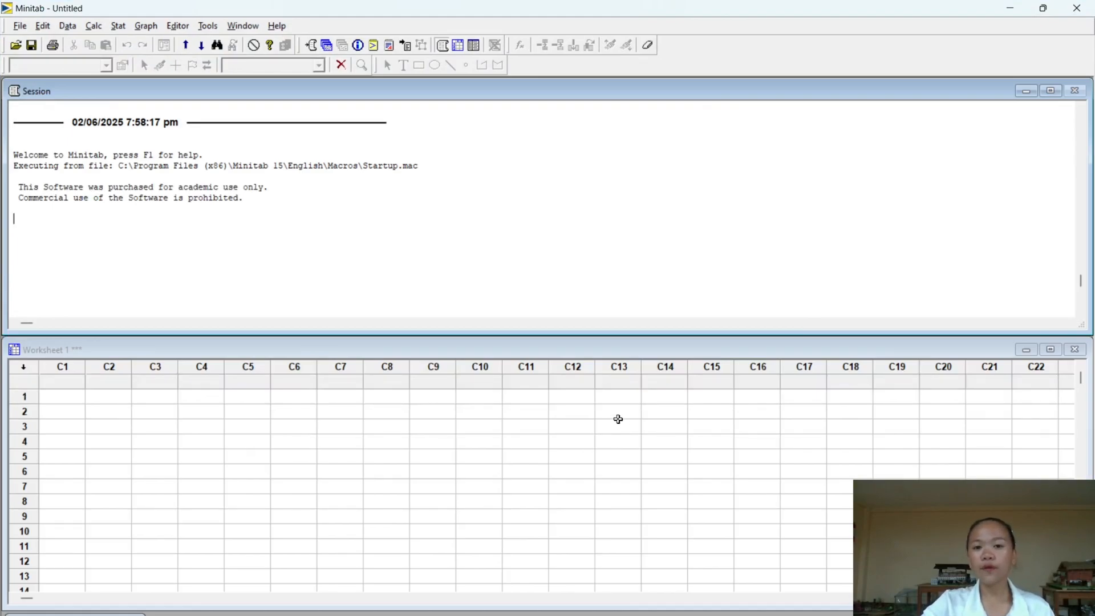
- Start creating a factorial design as a general full factorial design with 4 factors
click(118, 27)
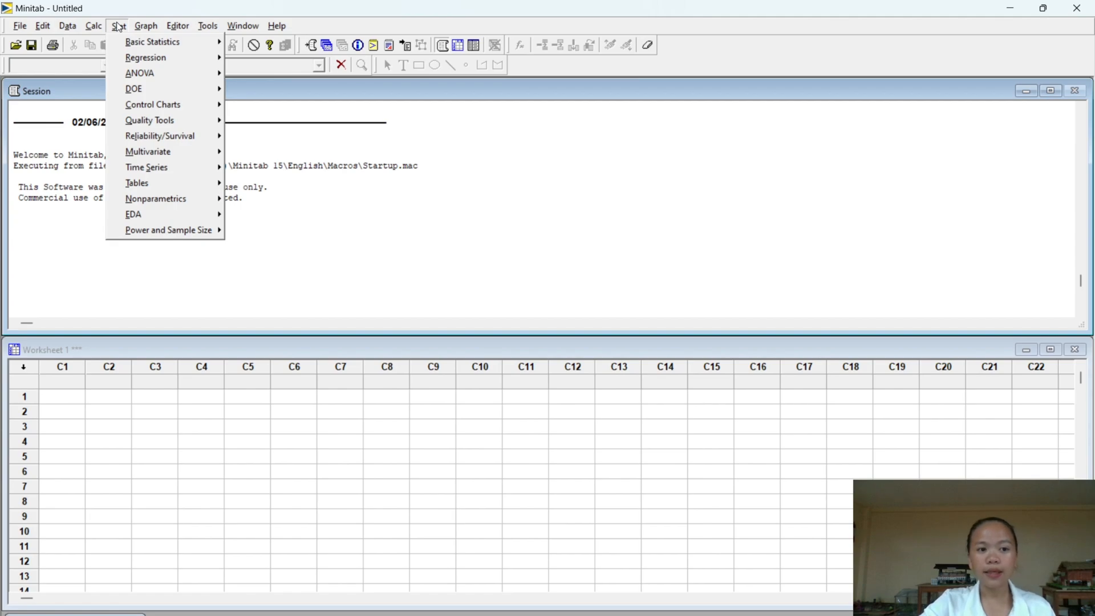
mouse_move(150, 94)
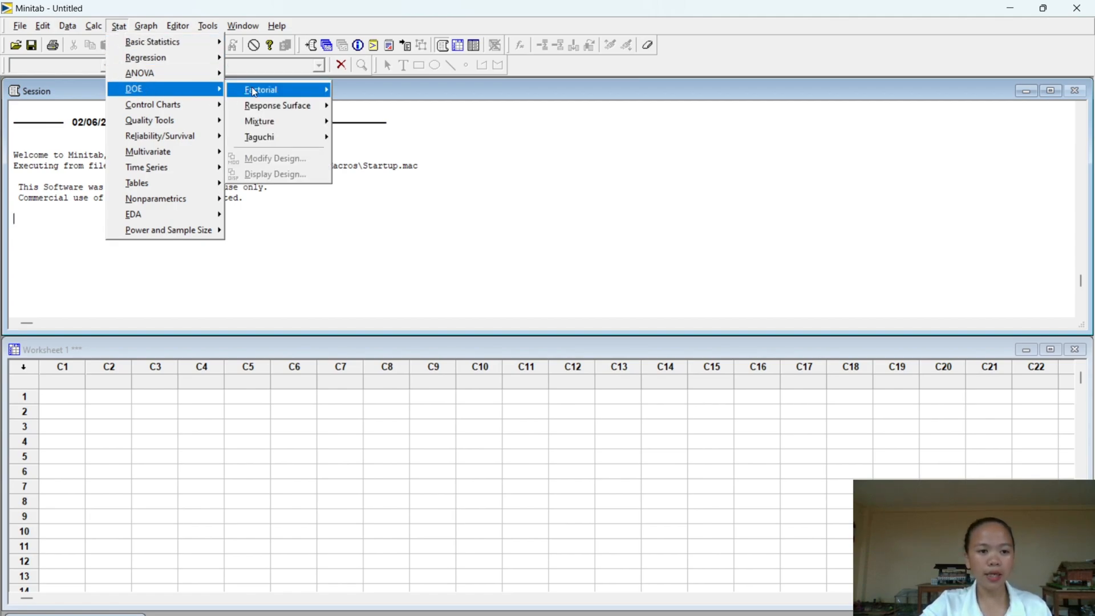
mouse_move(251, 88)
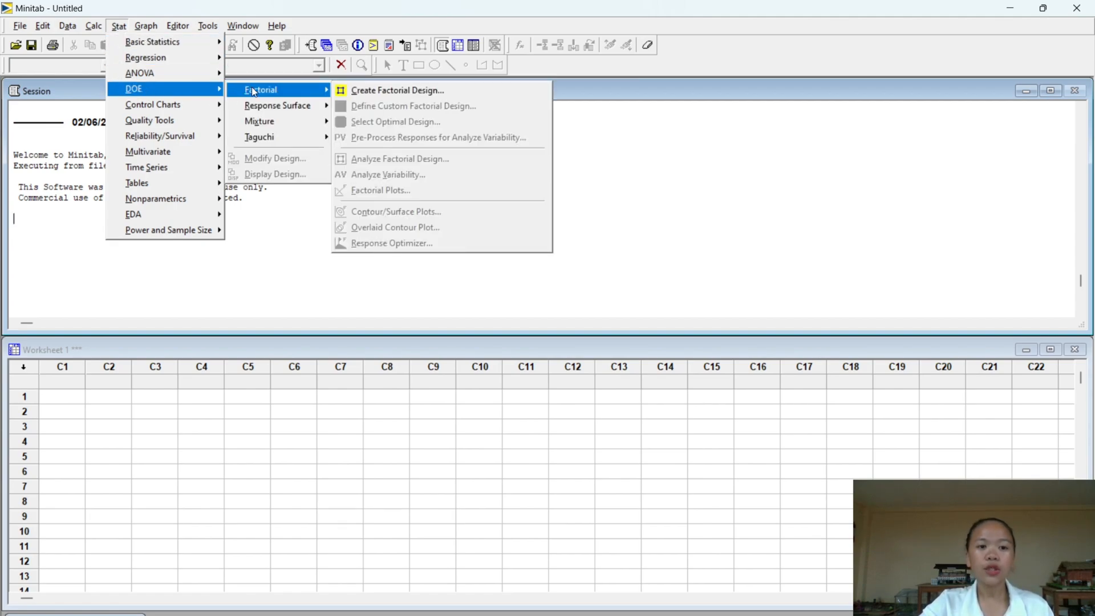
click(385, 92)
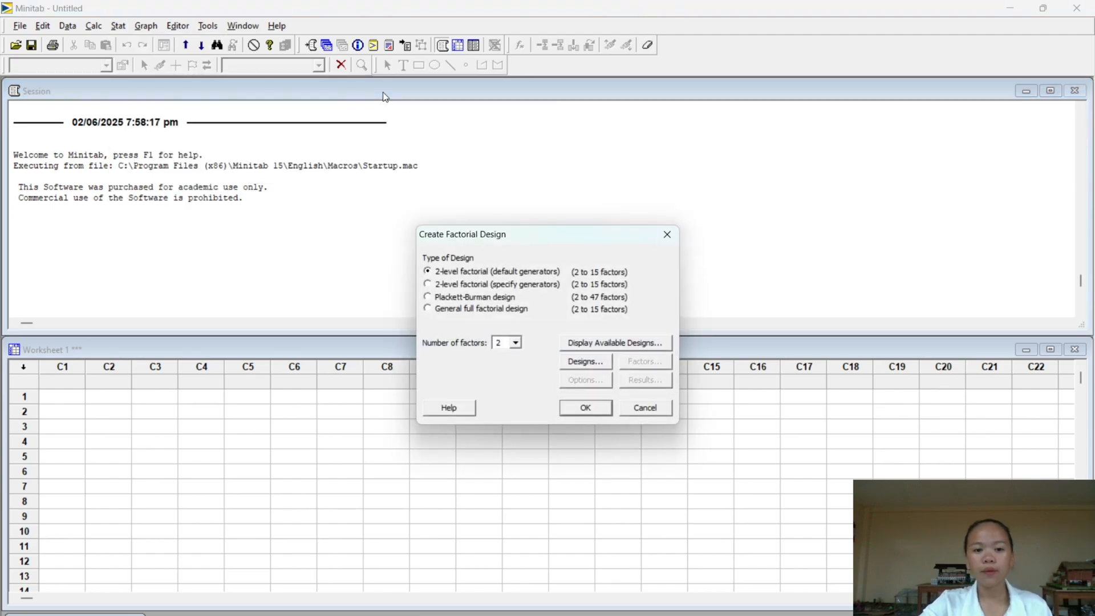
click(428, 310)
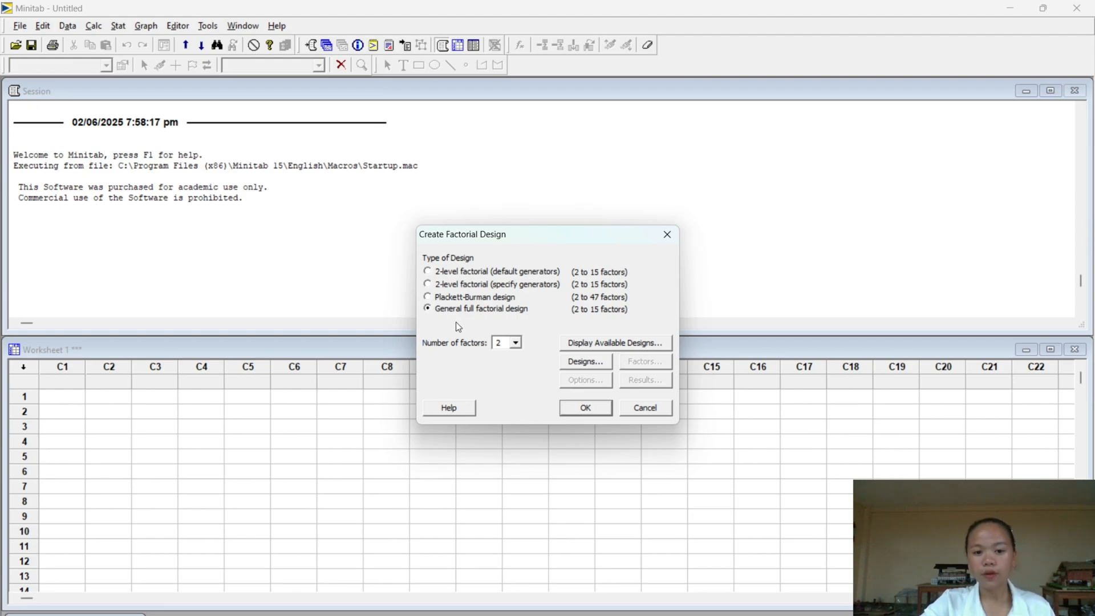
click(516, 345)
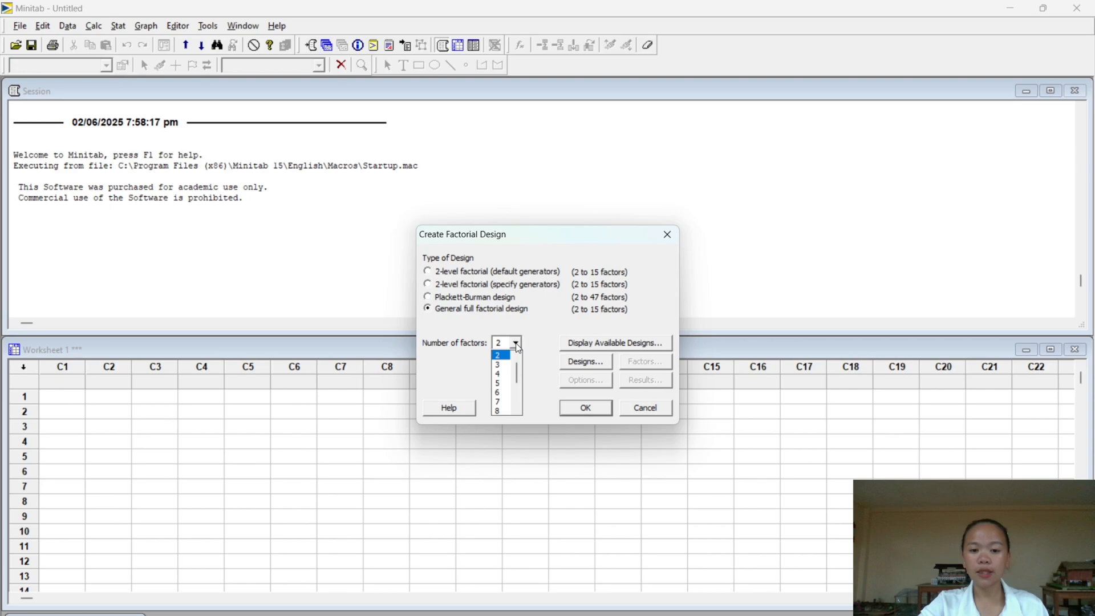
click(504, 375)
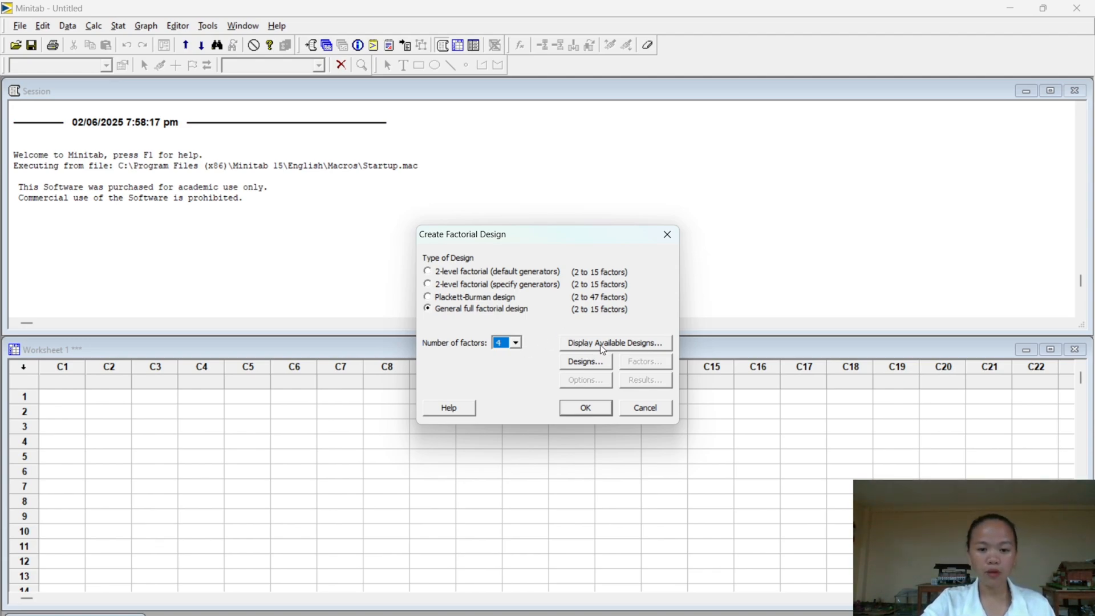
- Set the number of levels to 2 for each of factors A, B, C and D in the design settings
click(593, 363)
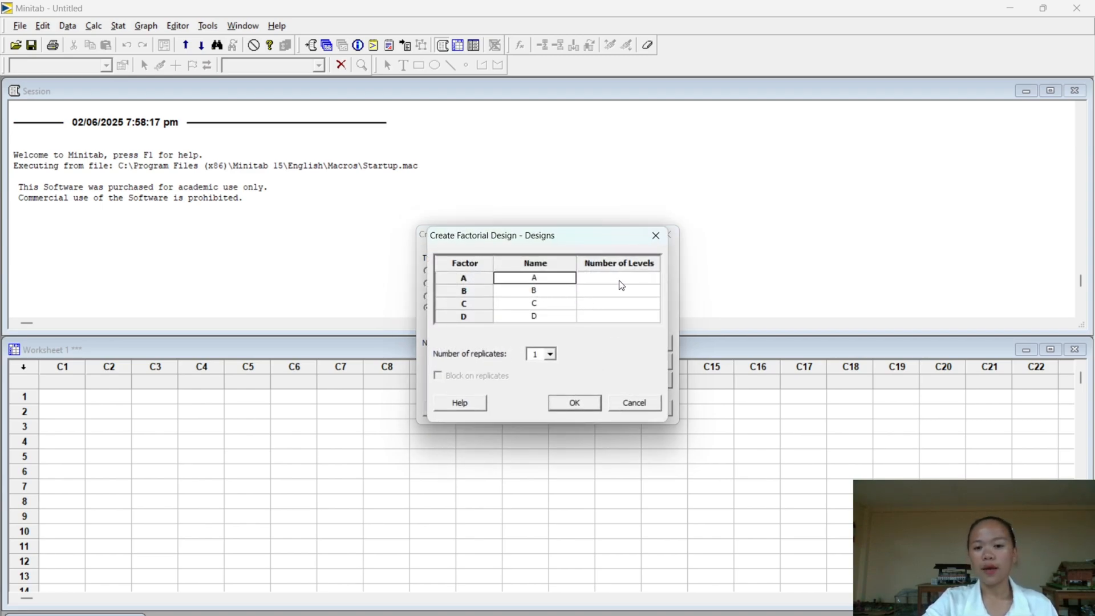
click(624, 279)
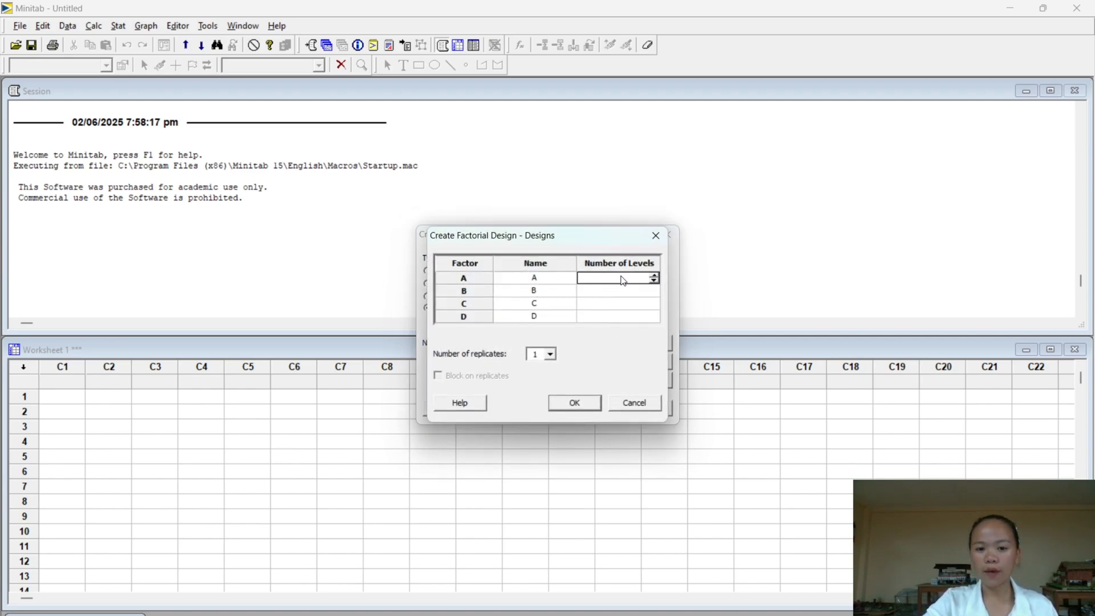
click(654, 276)
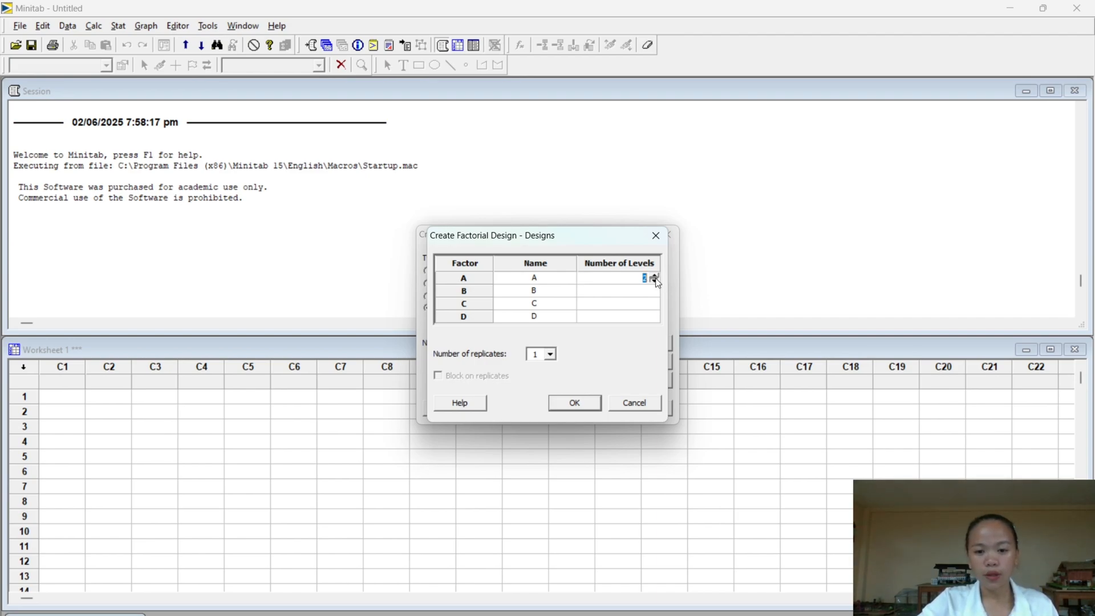
click(655, 303)
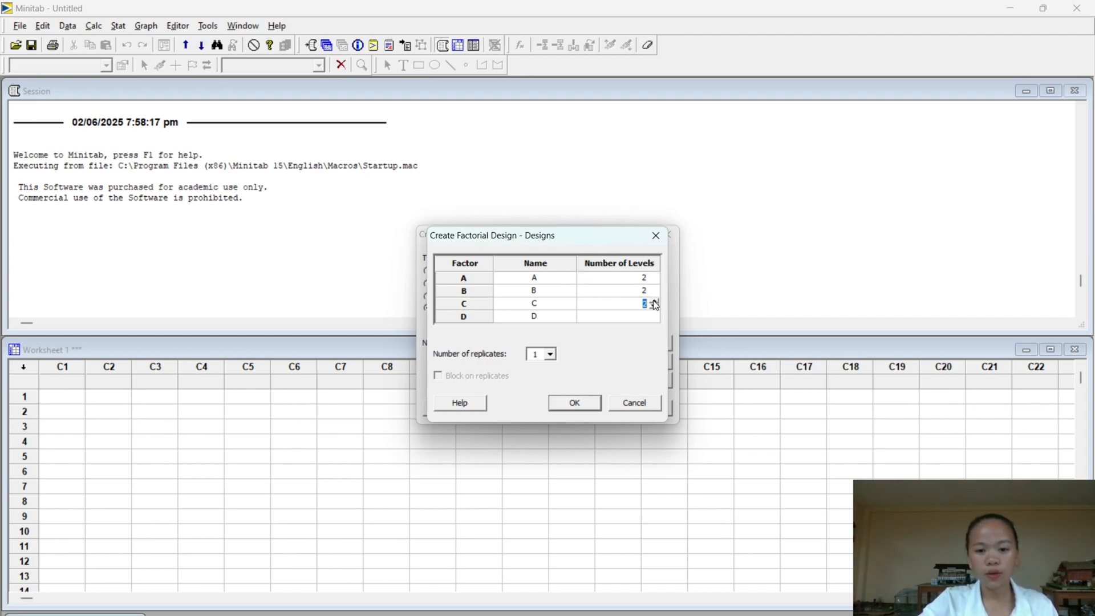
click(653, 316)
- Name factor A ROTOR LENGTH in the design settings
click(527, 280)
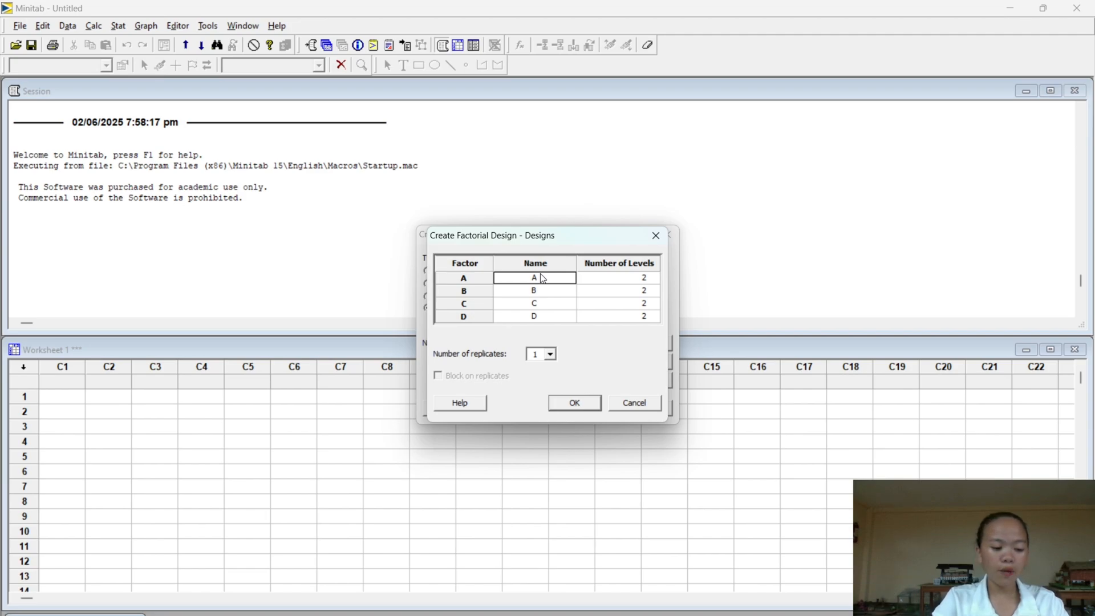
text(RO)
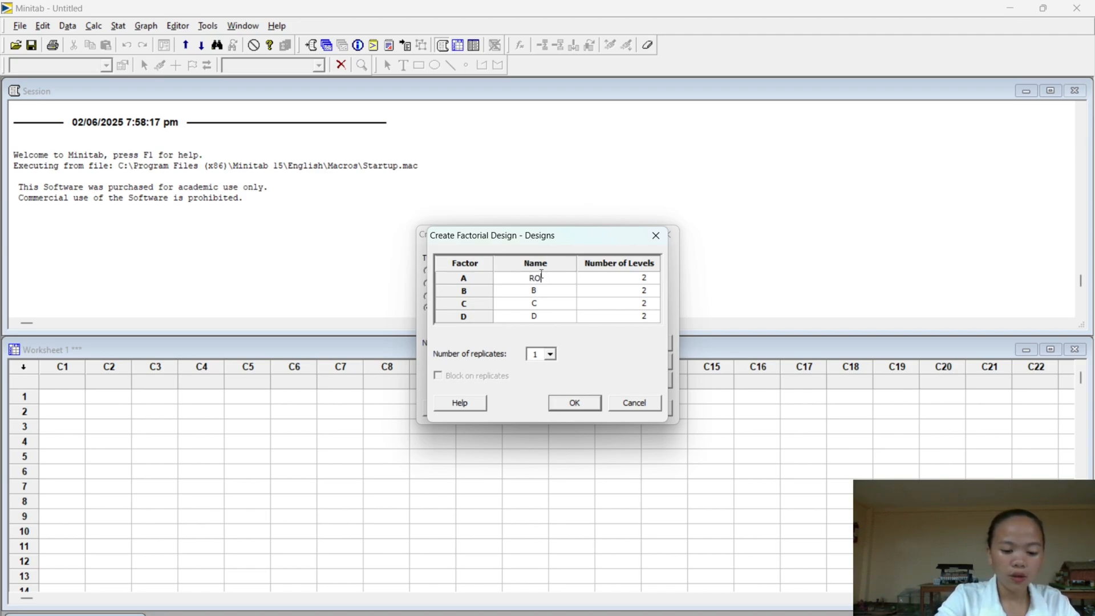
text(tor)
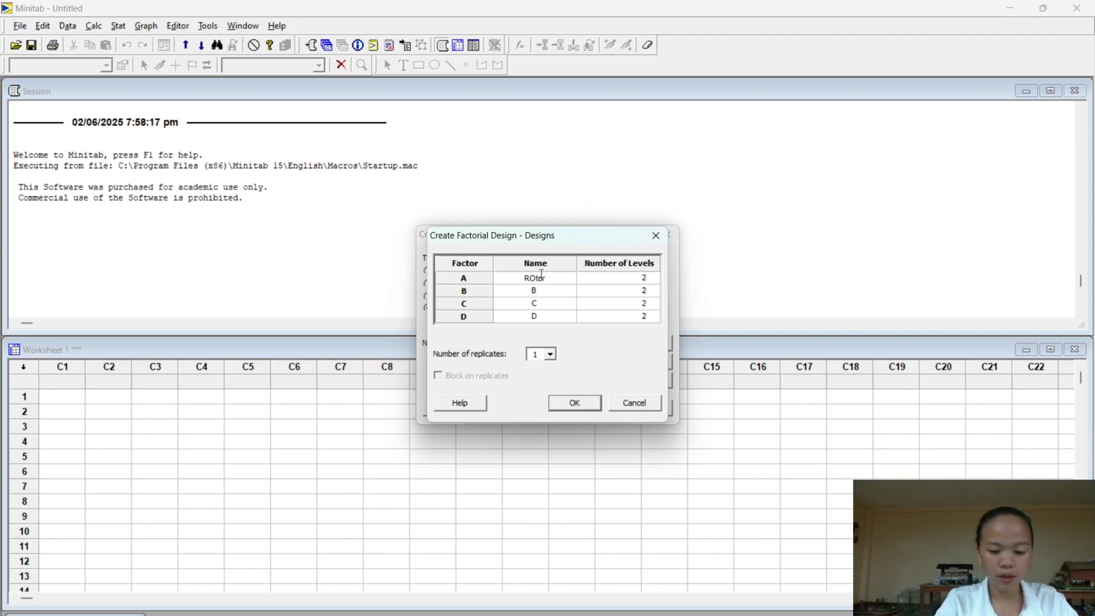
key(BackSpace)
key(BackSpace)
key(BackSpace)
key(BackSpace)
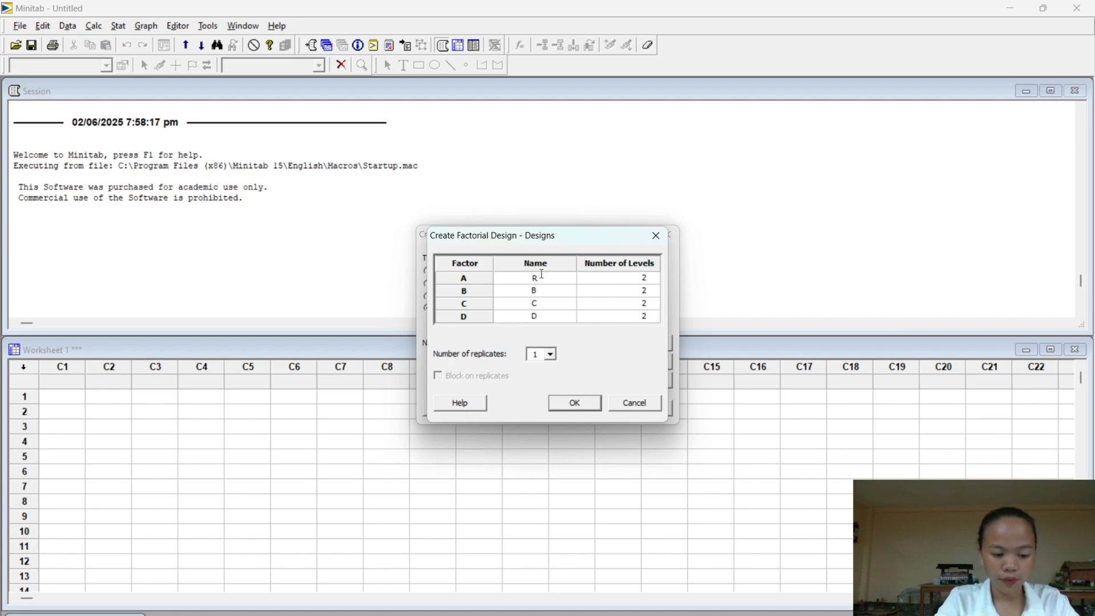
text(O)
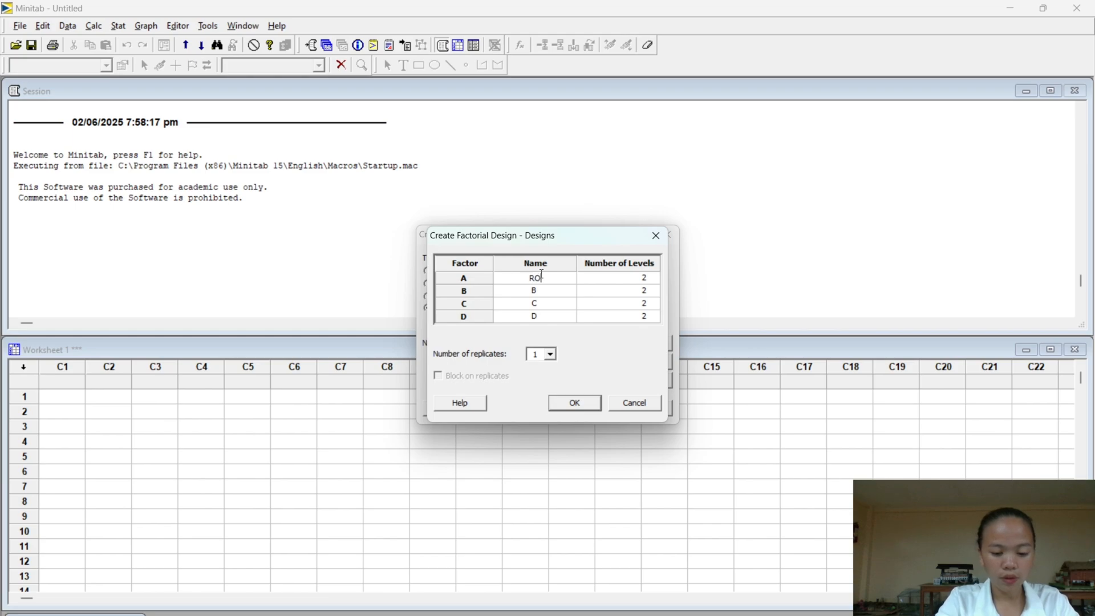
text(TOR LENG)
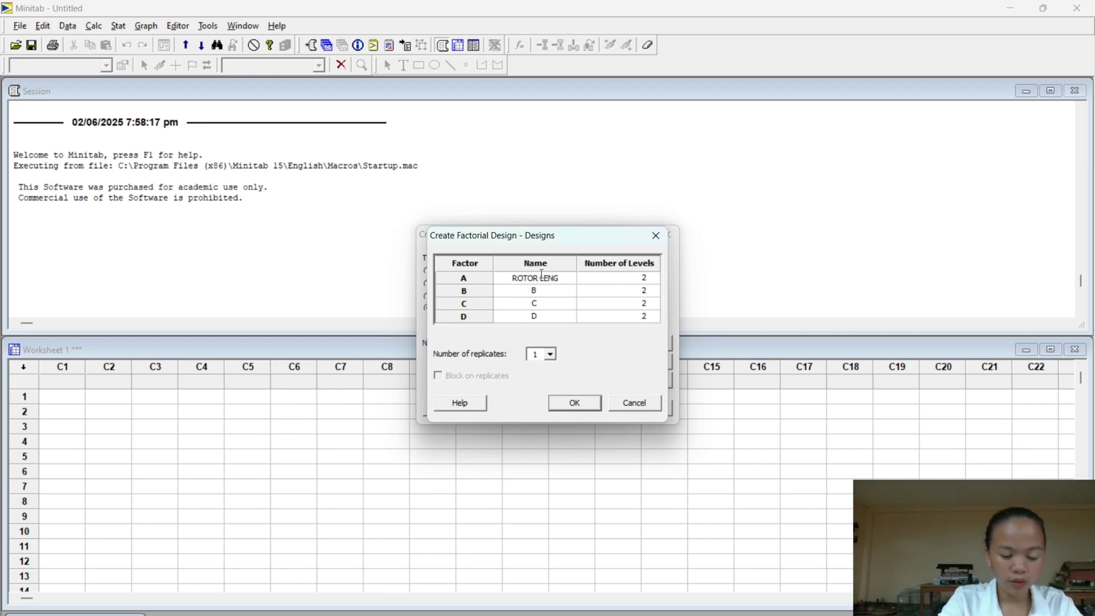
text(HT)
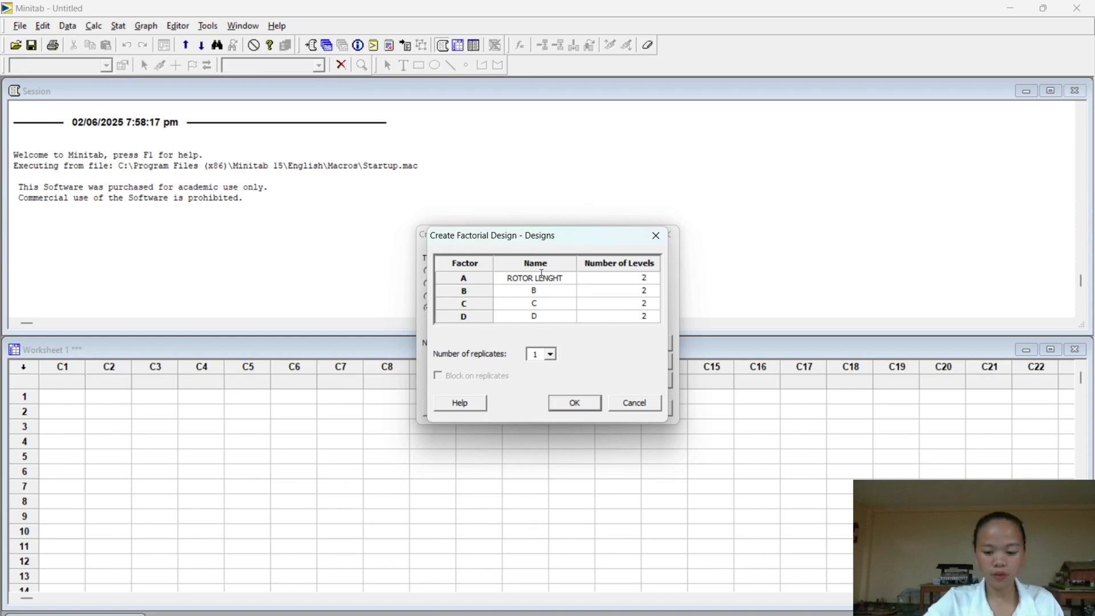
key(BackSpace)
key(BackSpace)
text(TH)
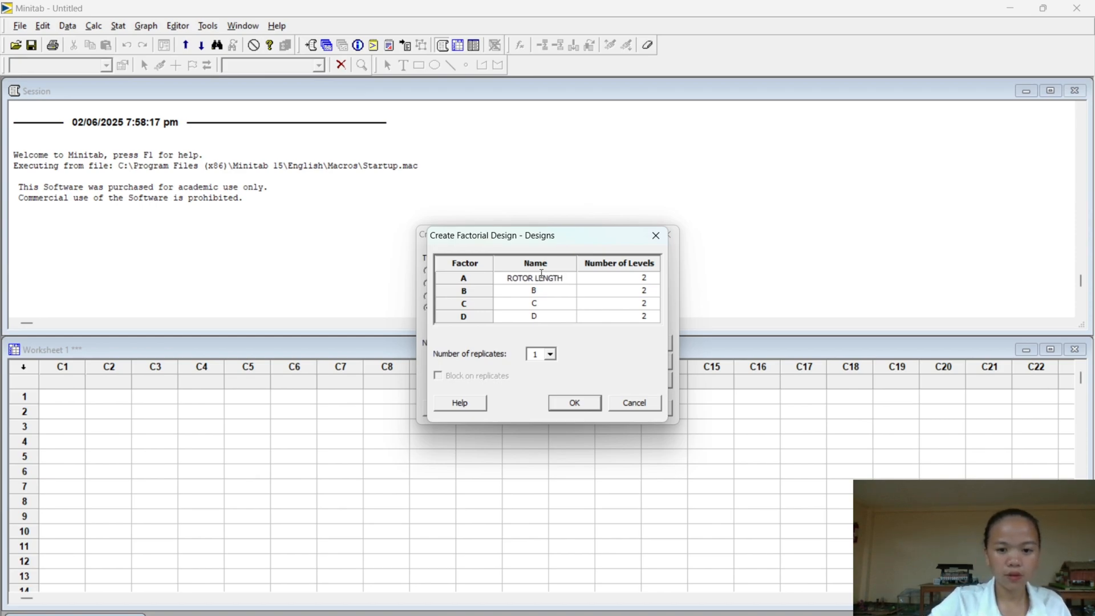
- Name factor B LEG LENGTH and factor C LEG WIDTH
click(546, 292)
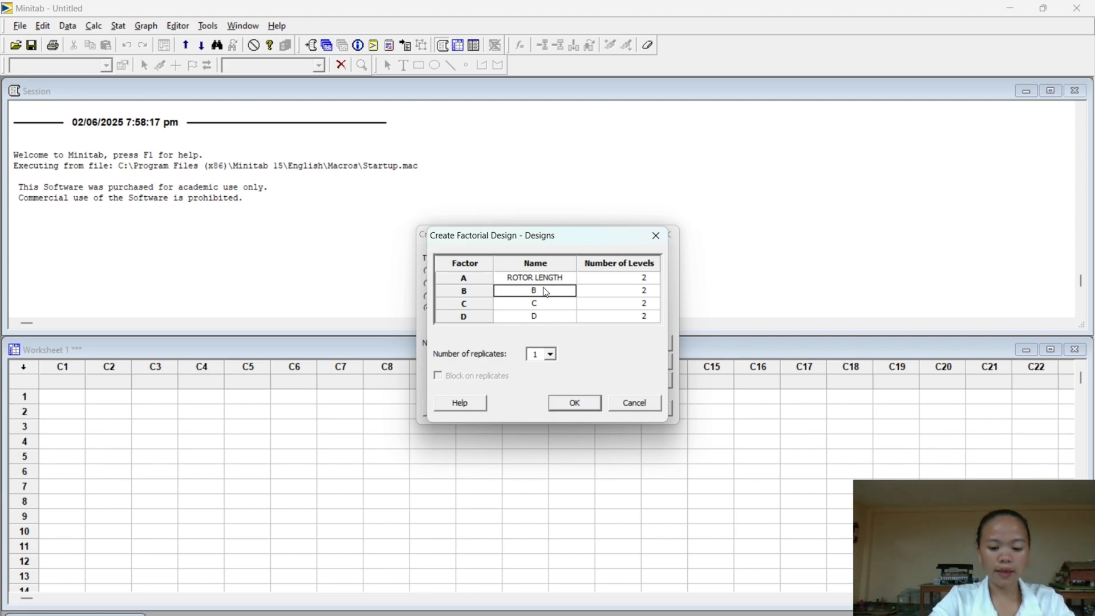
text(LEG LE)
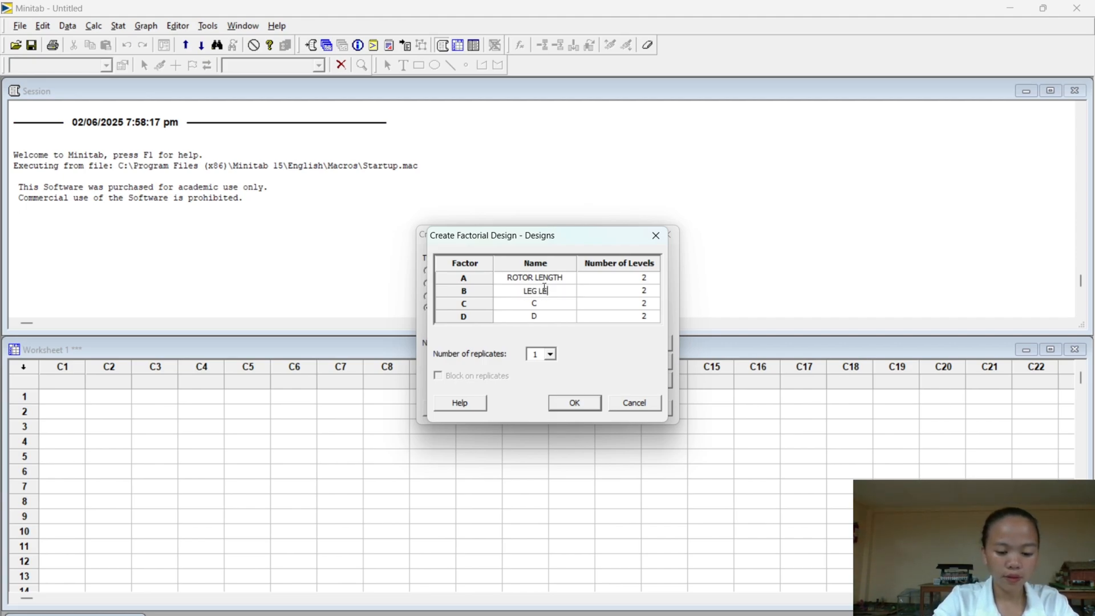
text(NGTH)
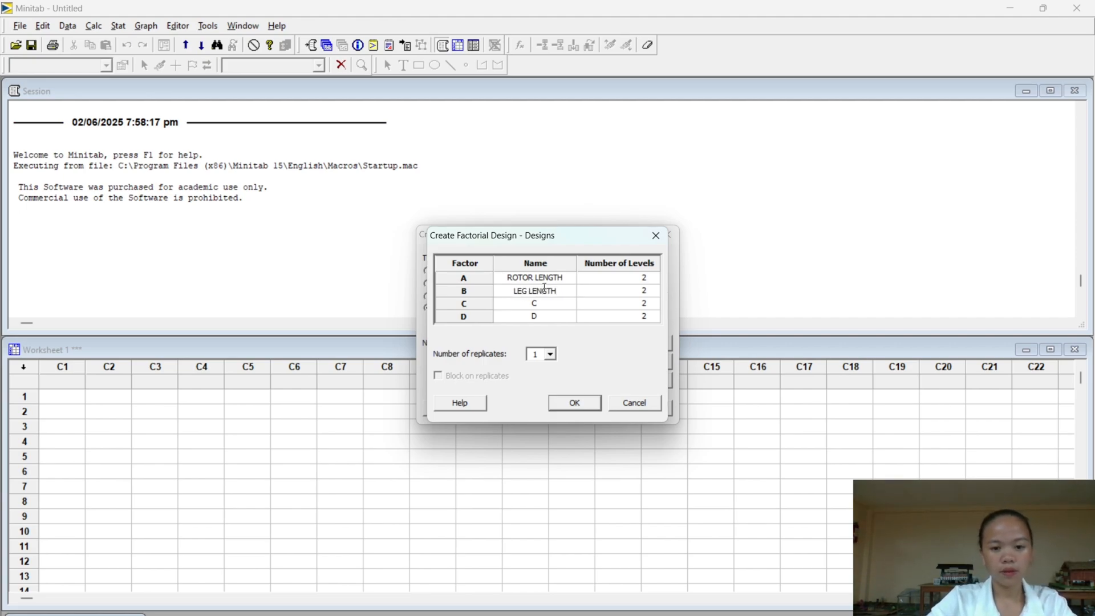
click(545, 305)
text(L)
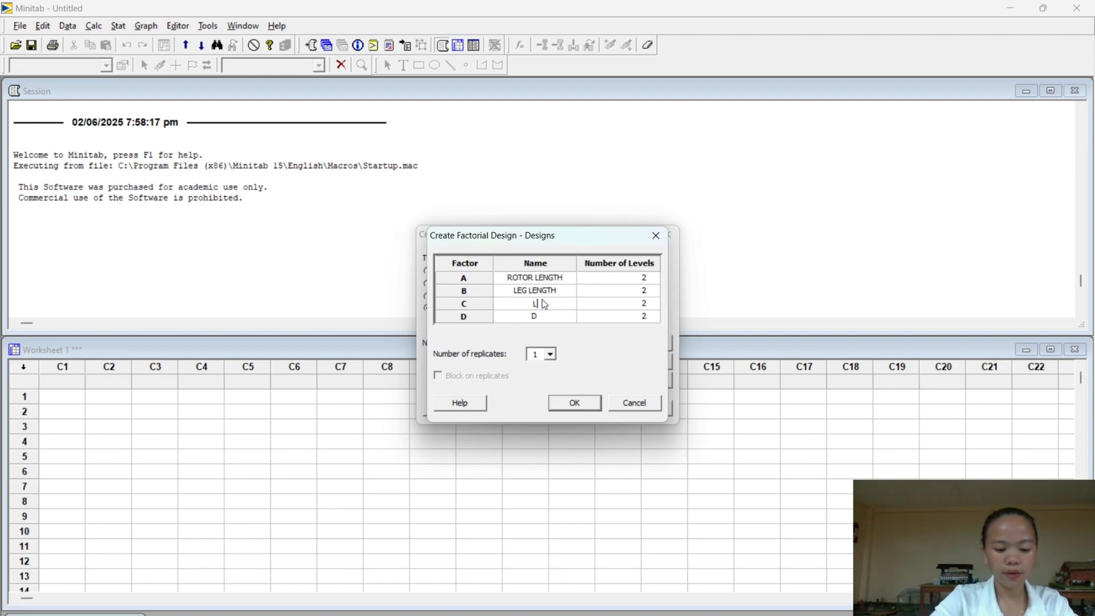
text(EG WIDTH)
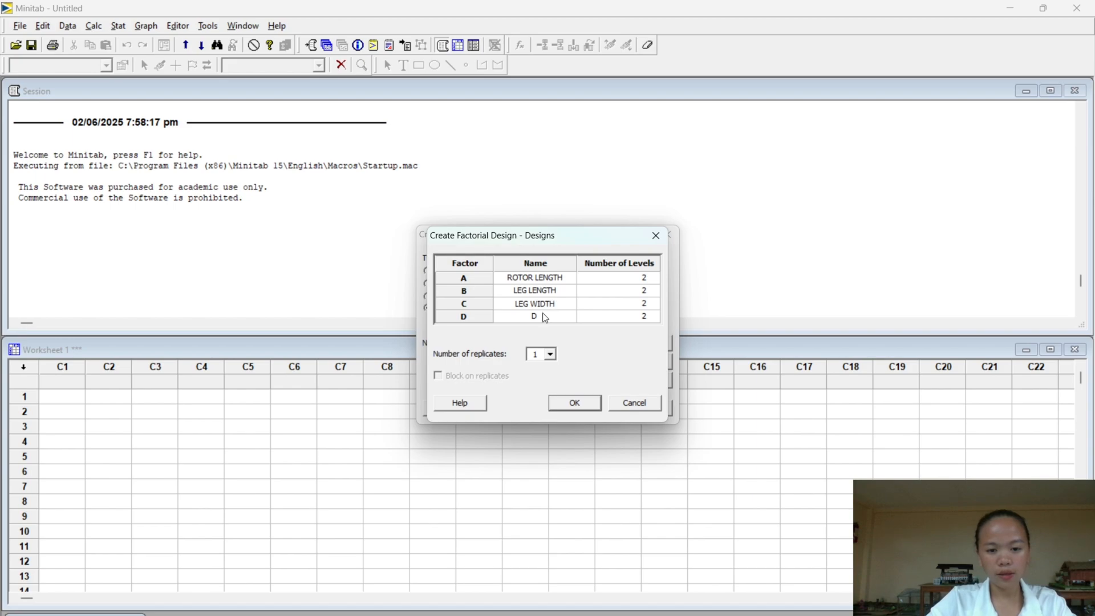
- Name factor D PAPER CLIP and accept the design settings
click(545, 318)
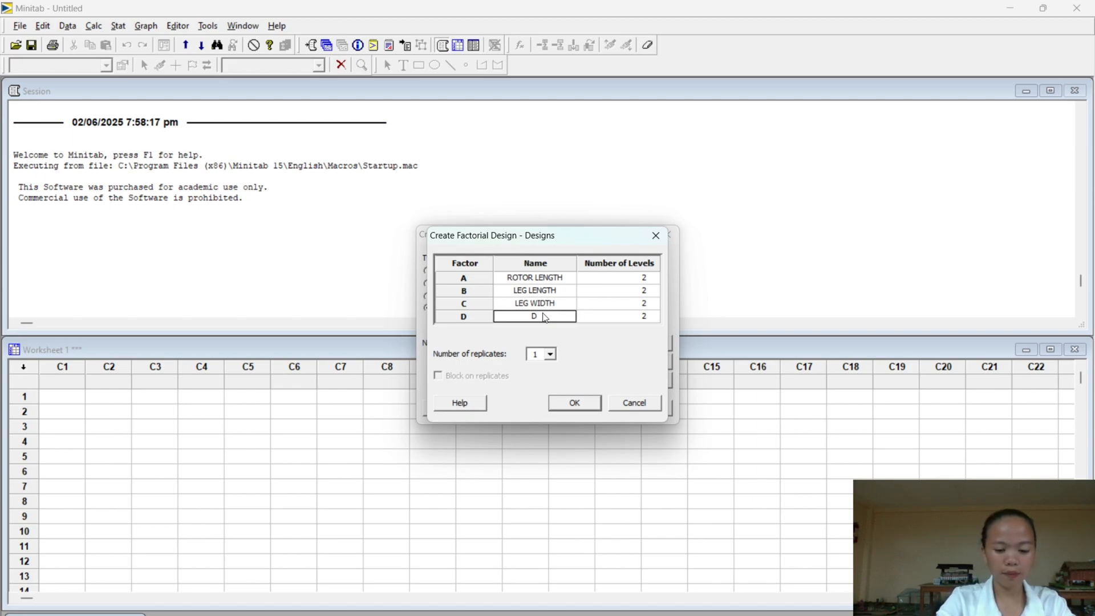
text(PAPER )
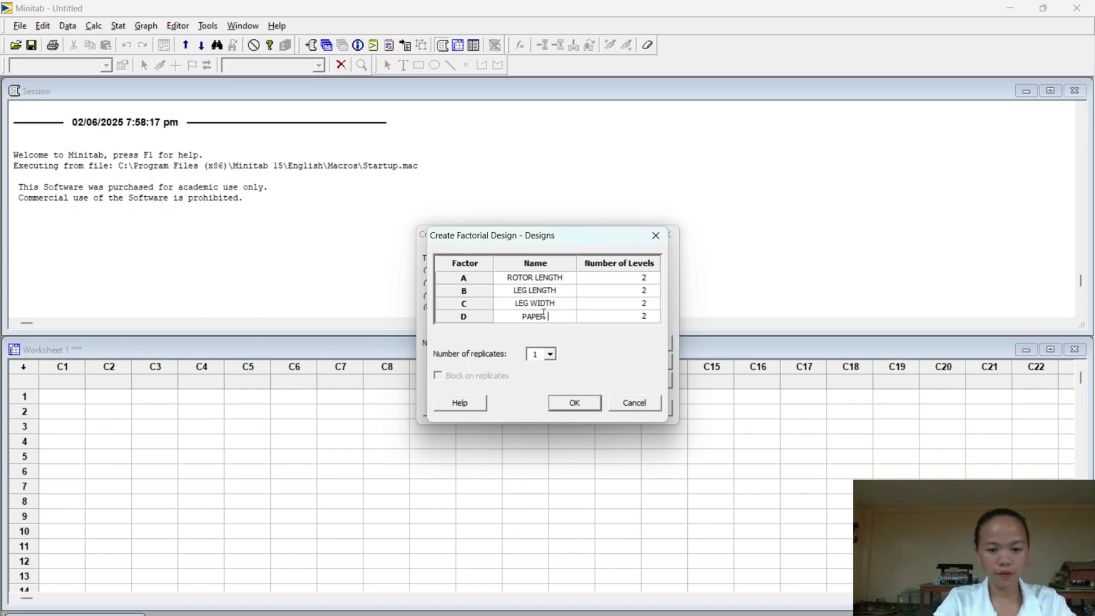
text(C)
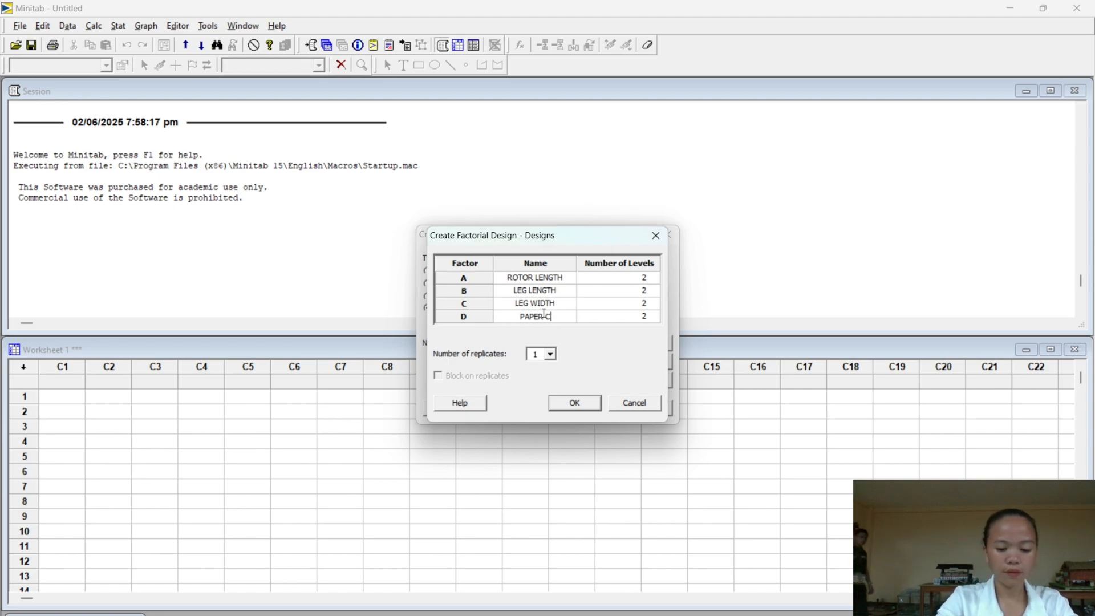
text(LIP)
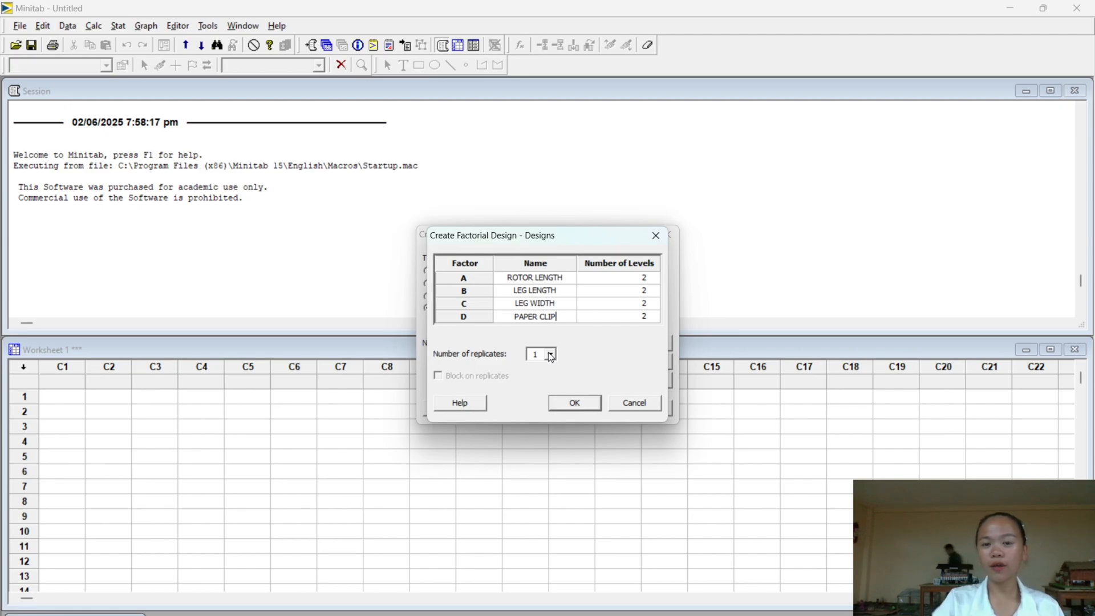
click(575, 404)
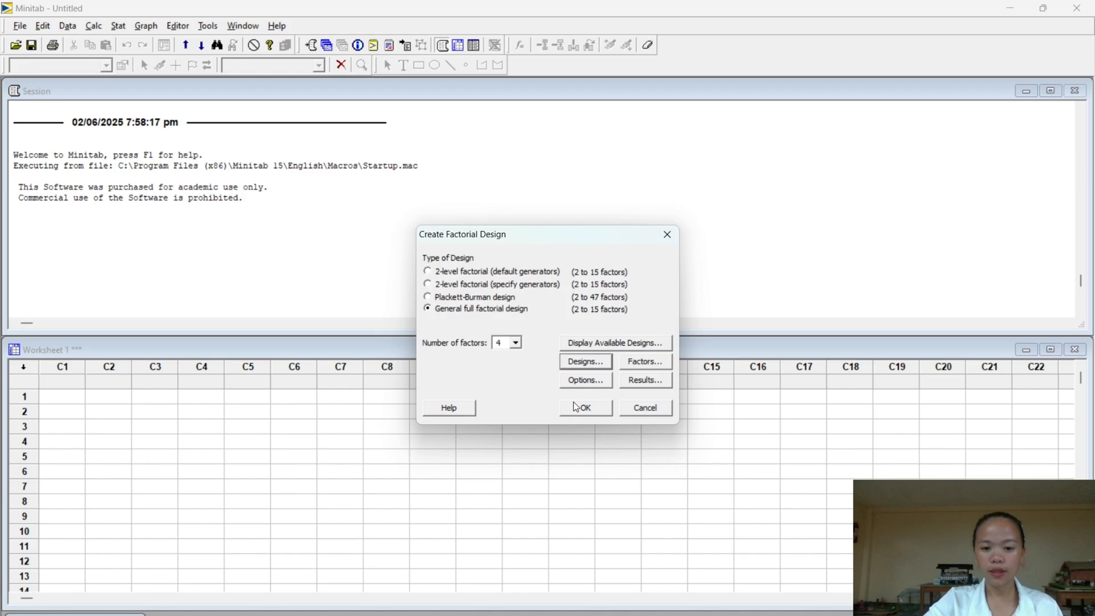
- Set the level values of factor A, ROTOR LENGTH, to 4.2 and 5.2 in the factor settings
click(655, 363)
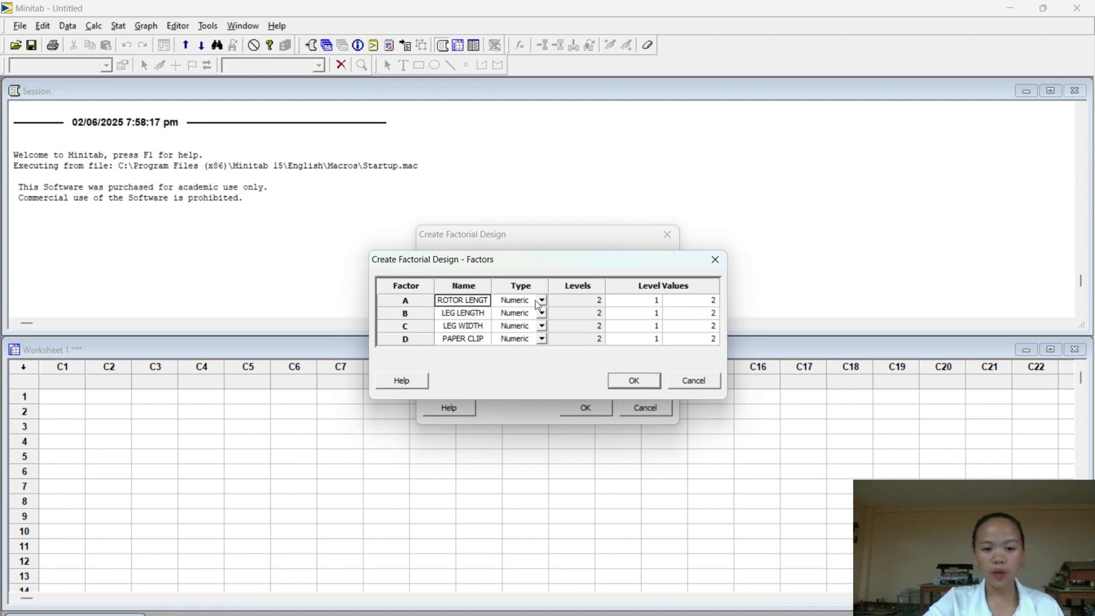
click(625, 305)
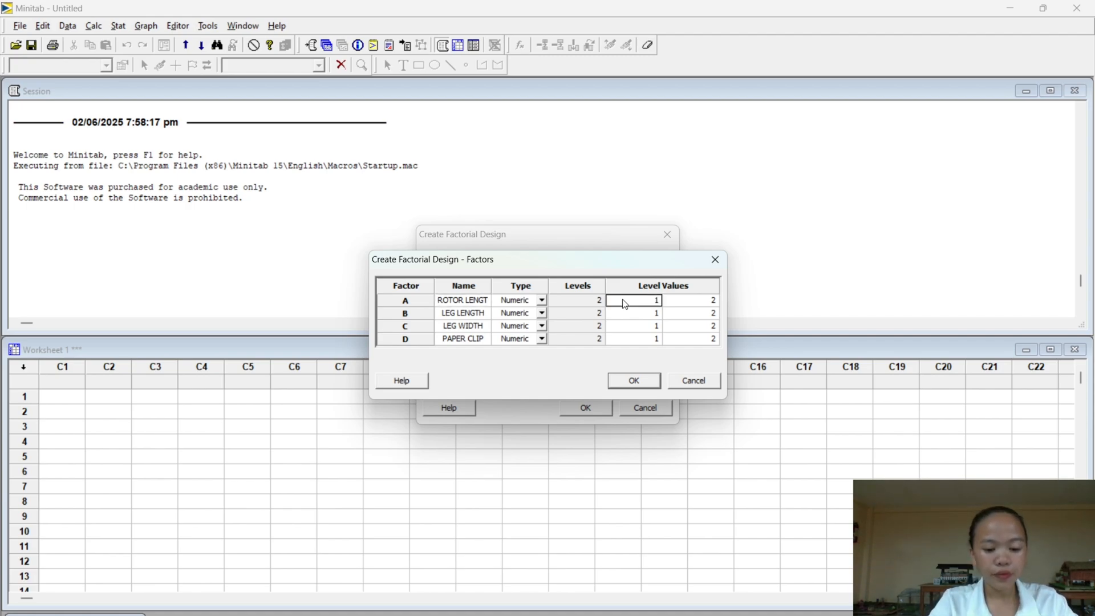
text(4)
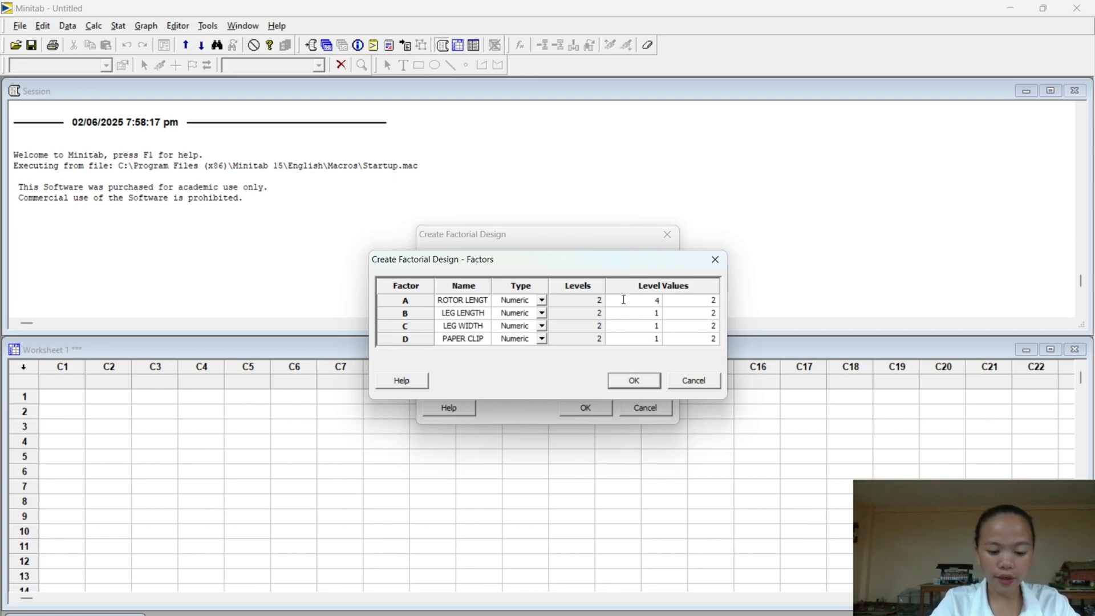
text(.2)
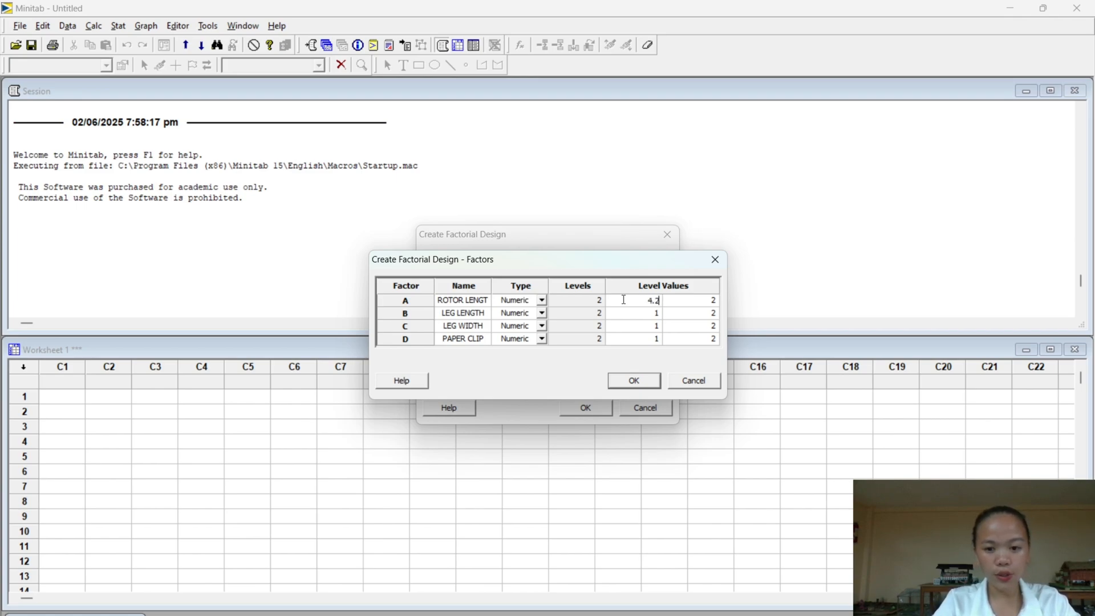
click(676, 305)
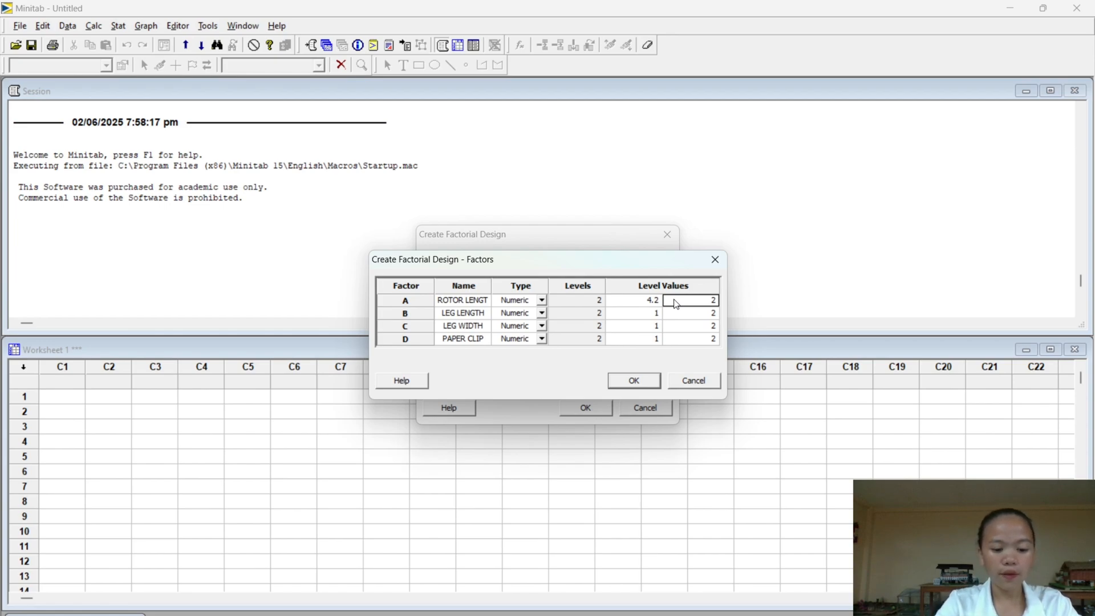
text(5.)
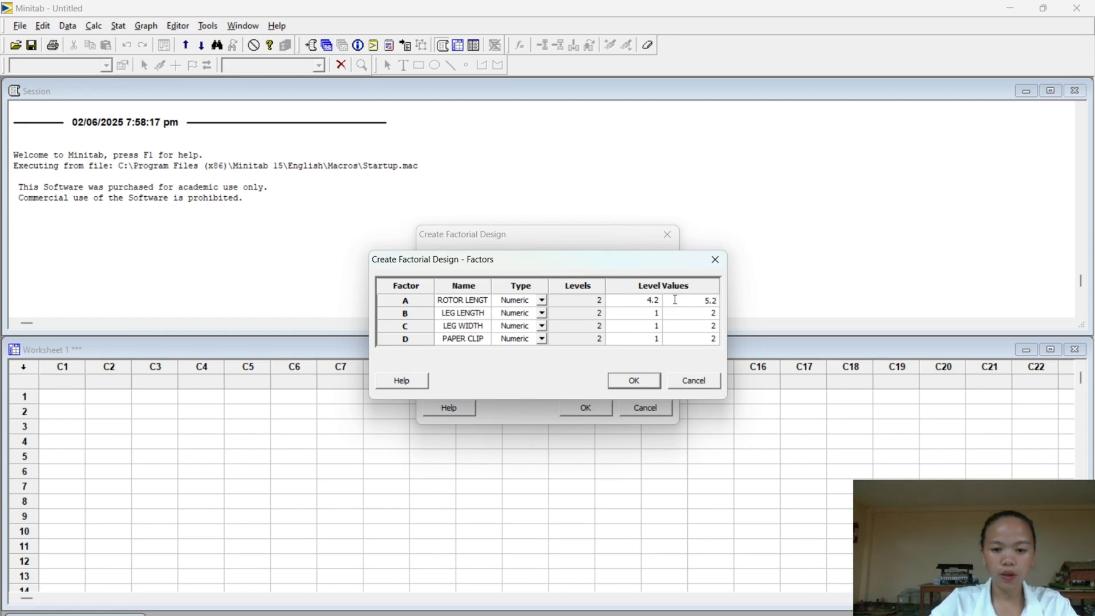
- Set the level values of factor B, LEG LENGTH, to 4.8 and 8.3
click(641, 318)
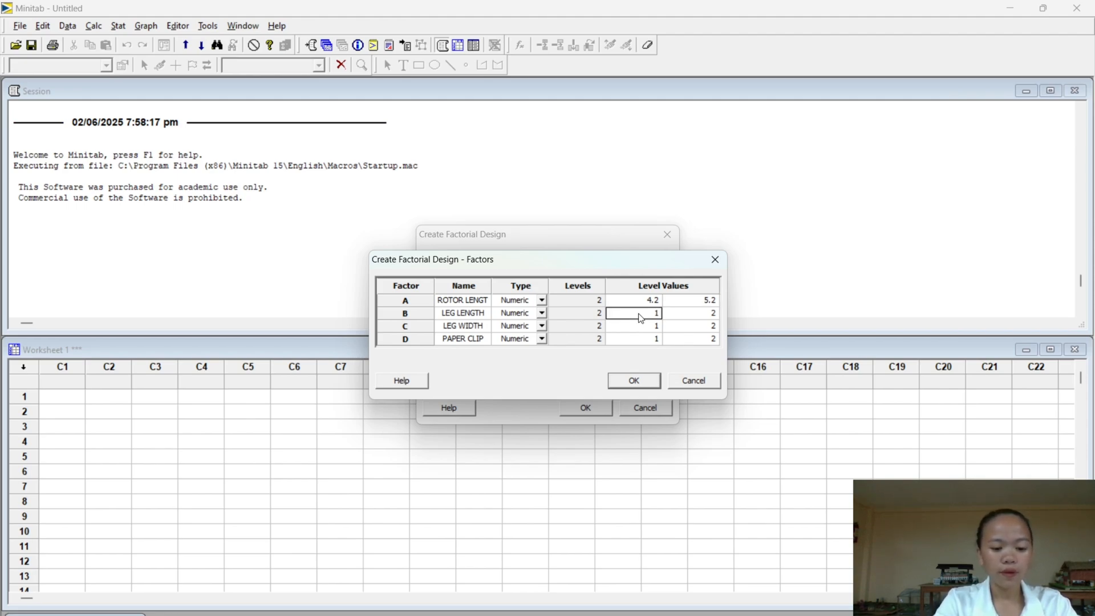
text(4.8)
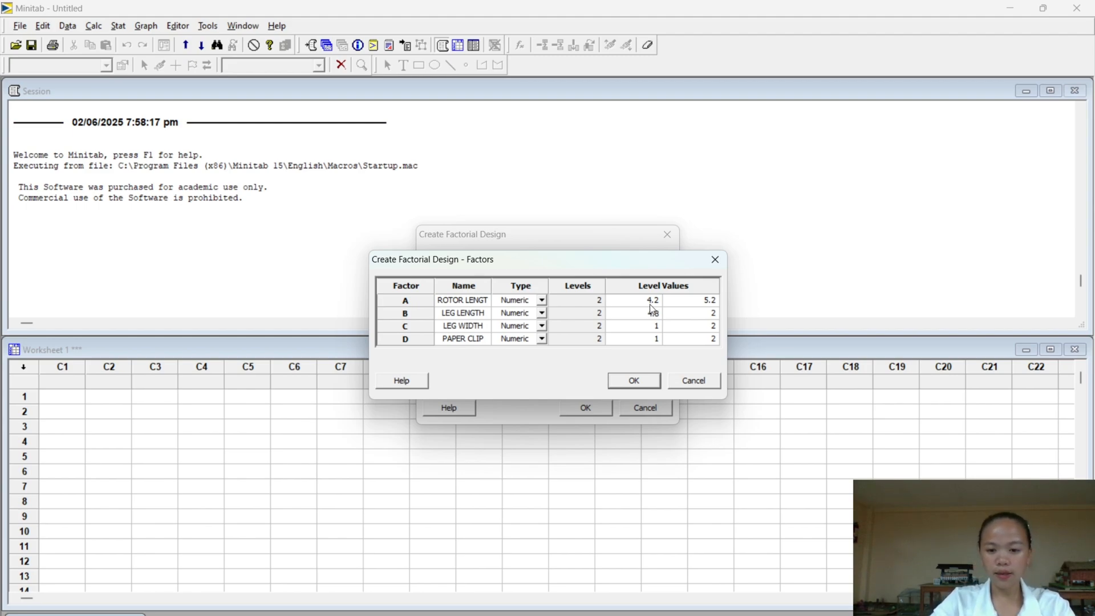
click(705, 315)
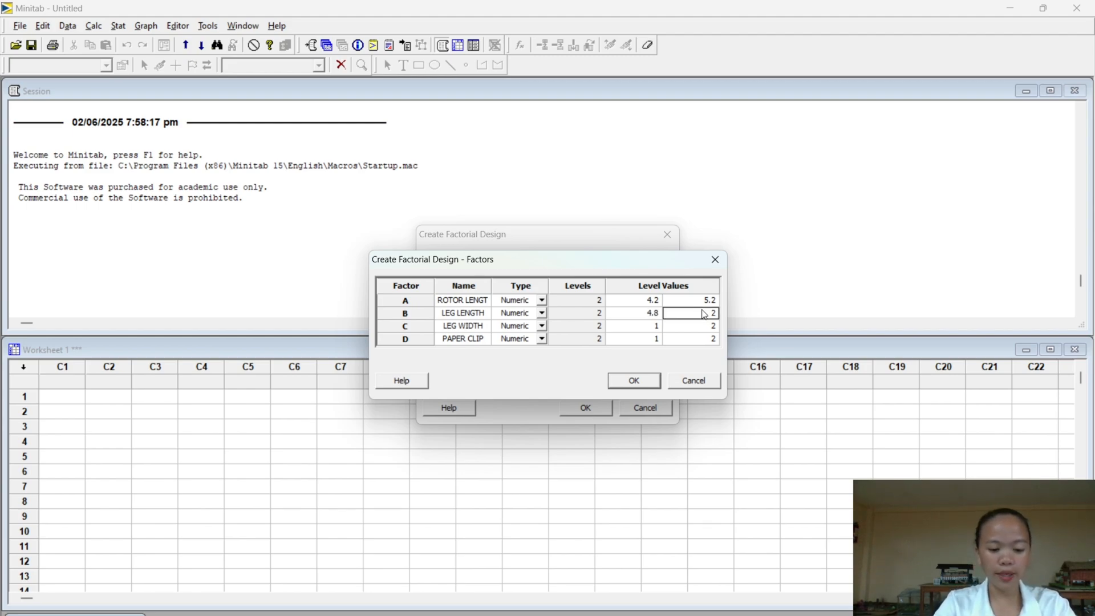
text(8.3)
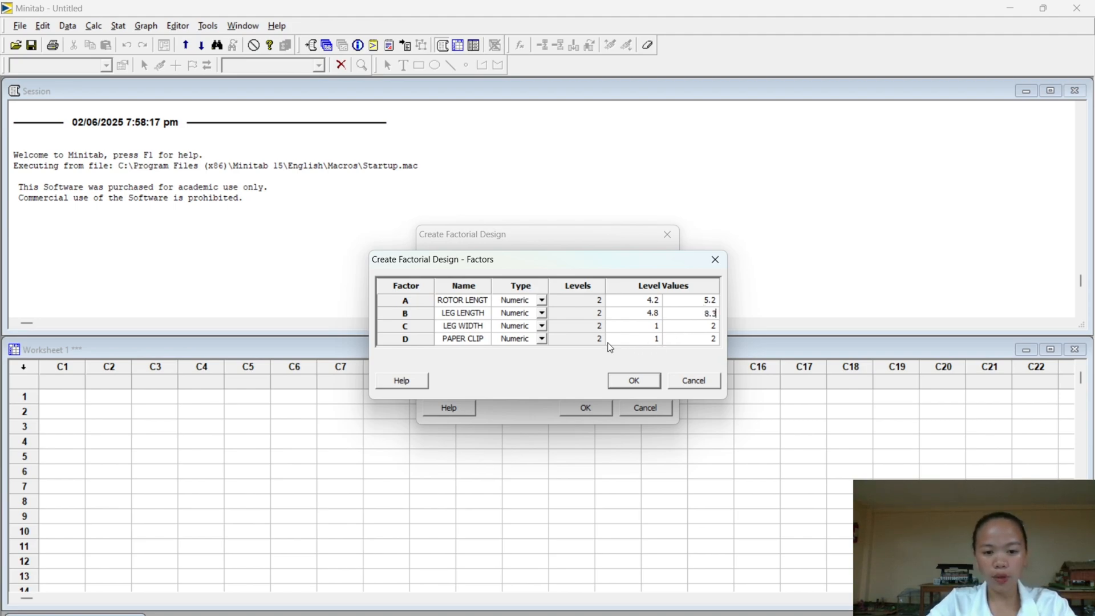
- Set the level values of factor C, LEG WIDTH, to 2 and 3
click(637, 329)
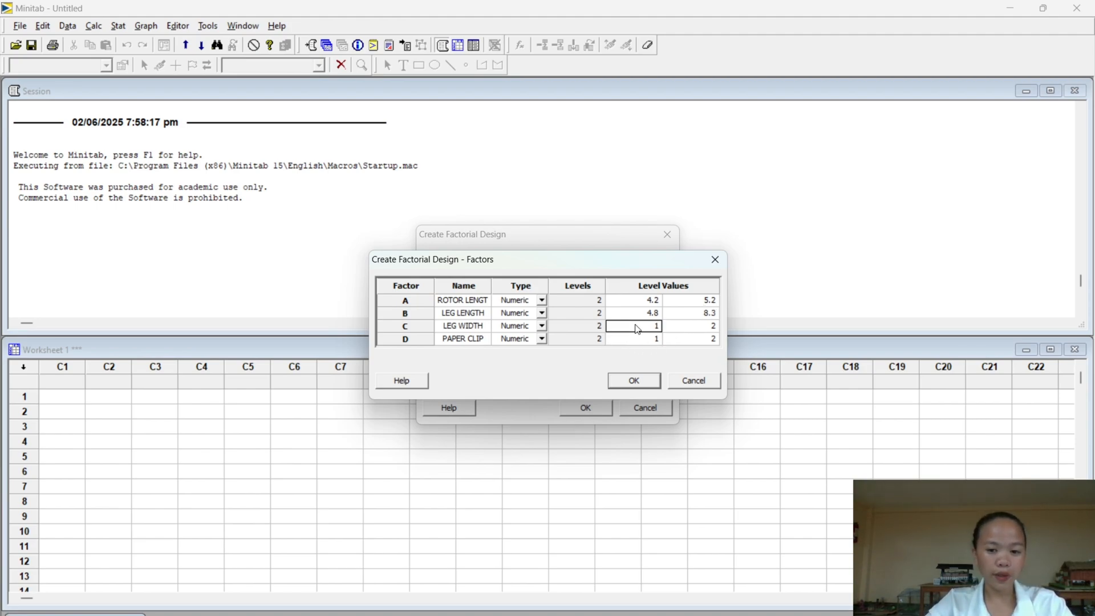
text(2)
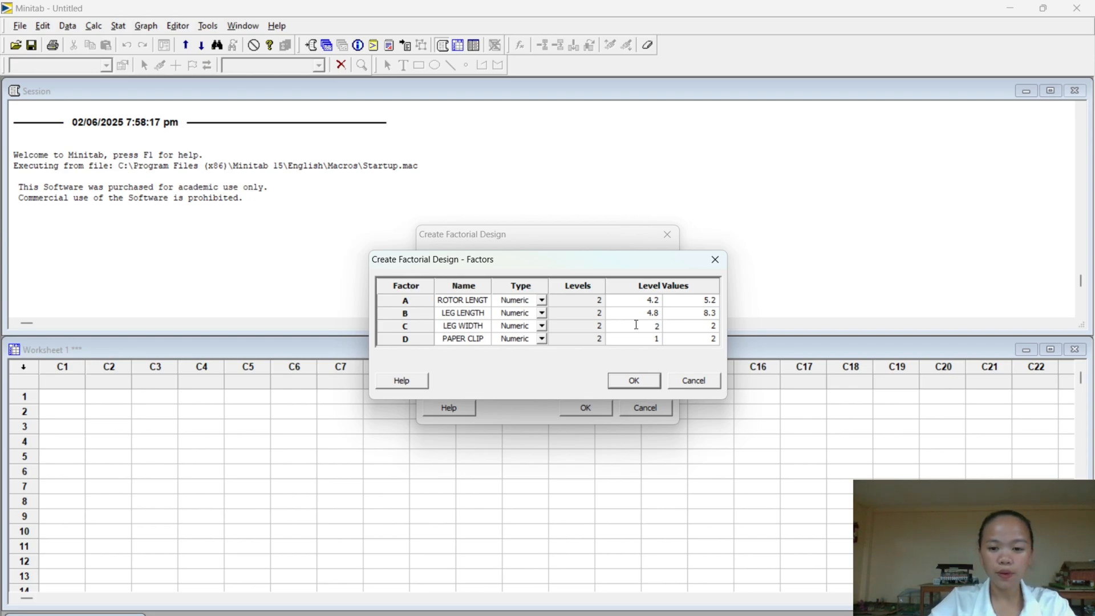
click(706, 326)
text(3)
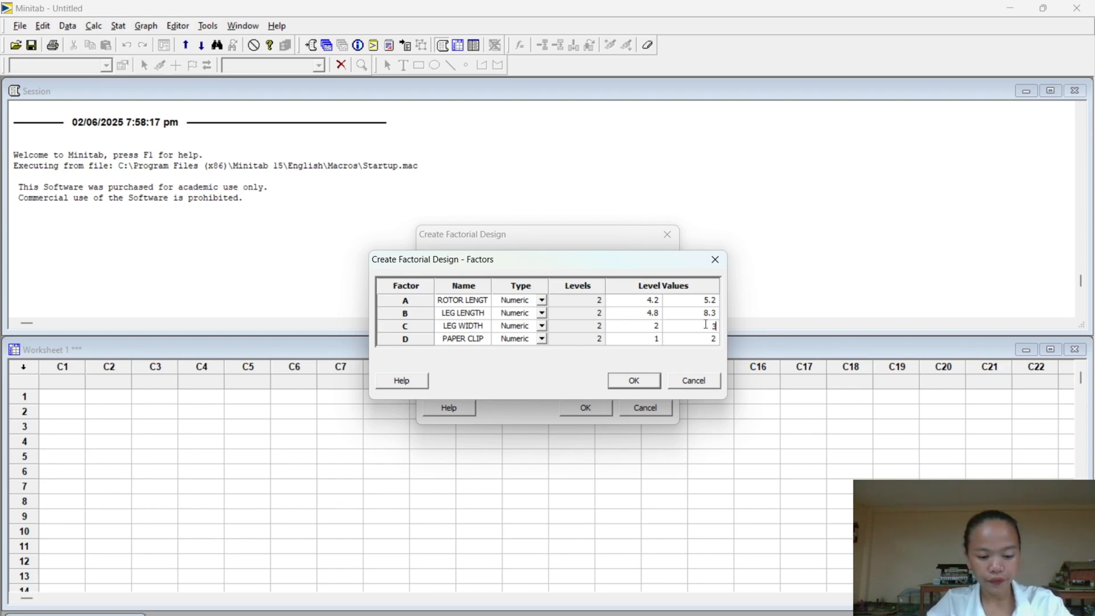
- Make PAPER CLIP a text factor with level values OFF and ON, and generate the factorial design
click(634, 338)
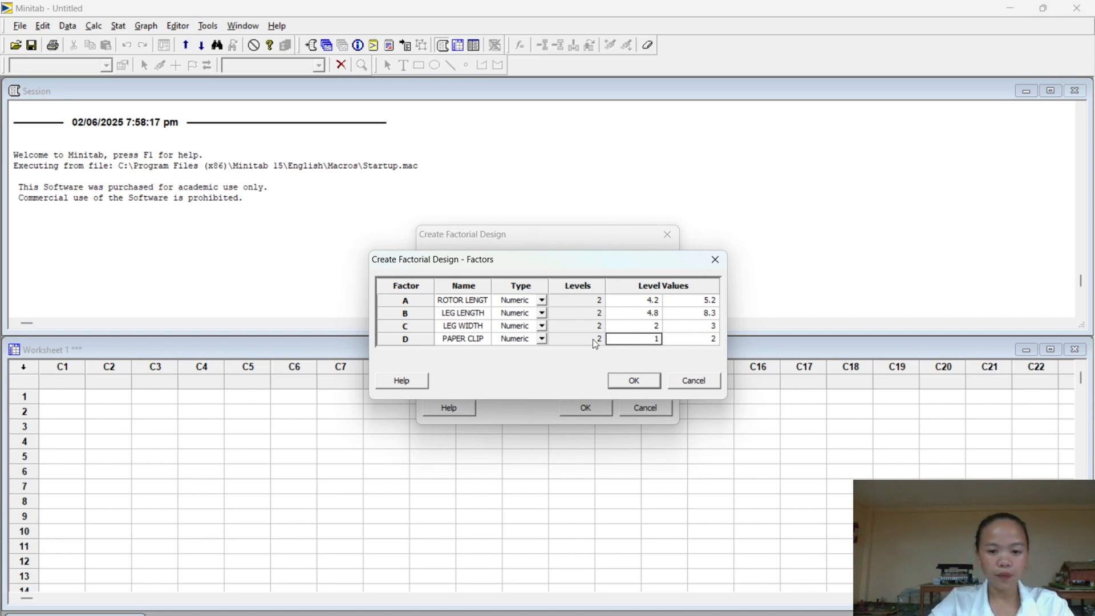
click(541, 339)
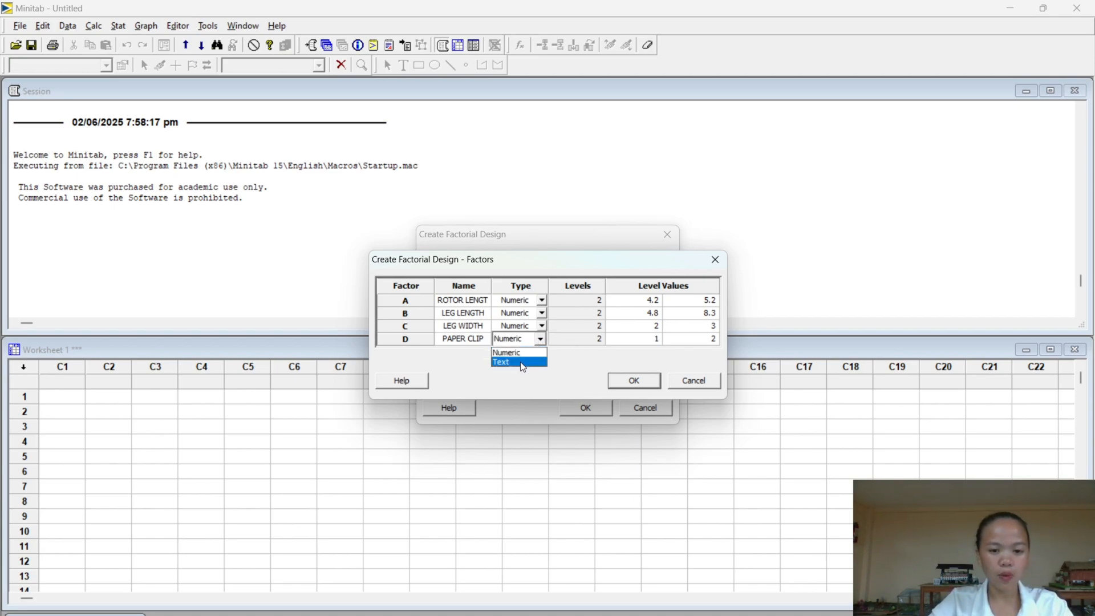
click(633, 340)
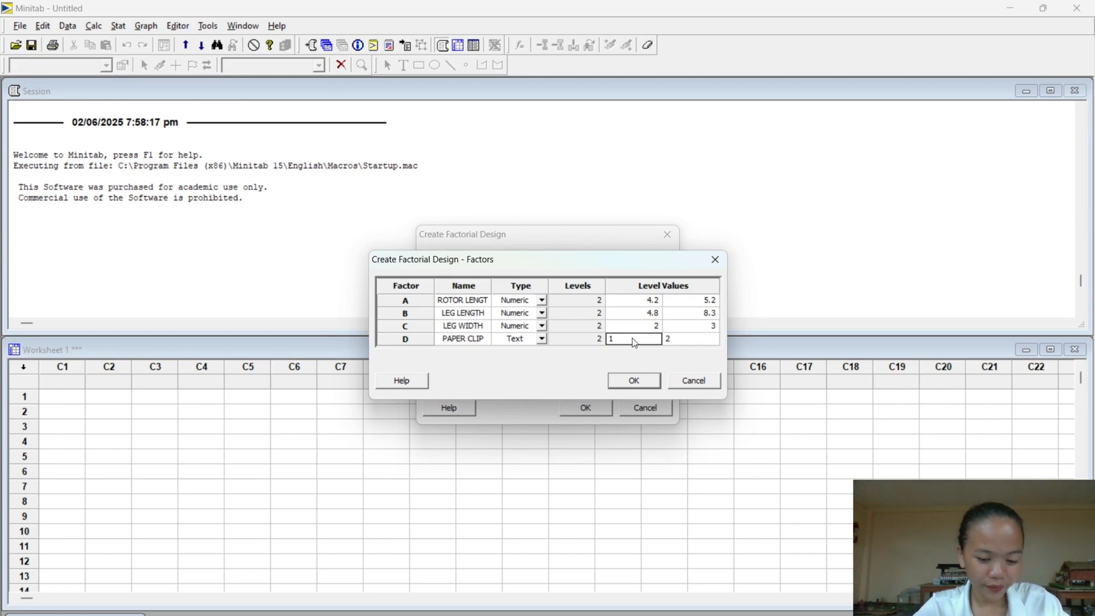
text(O)
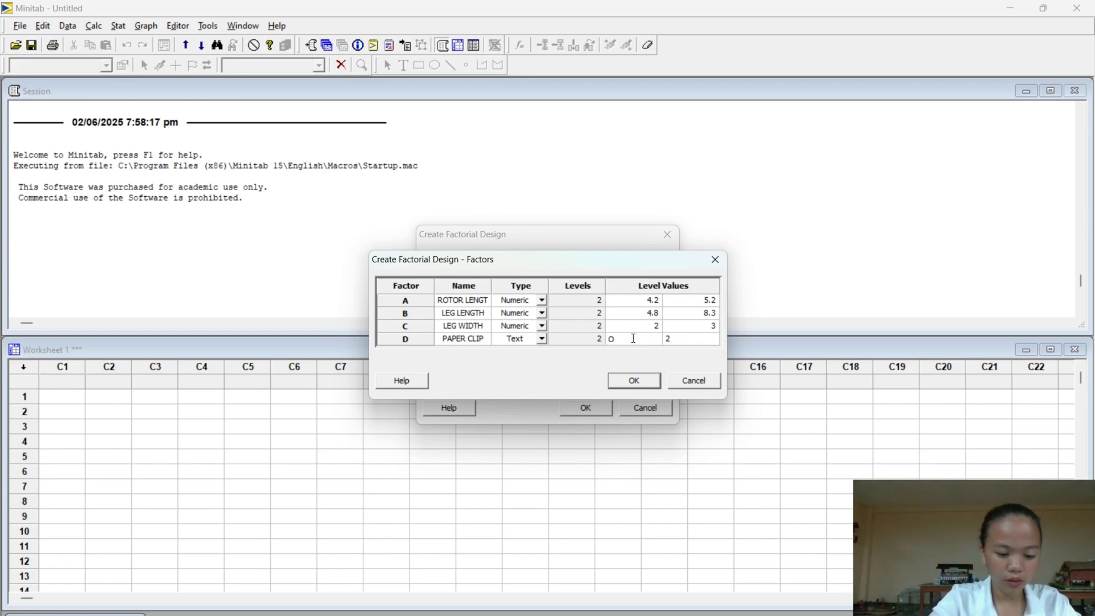
text(FF)
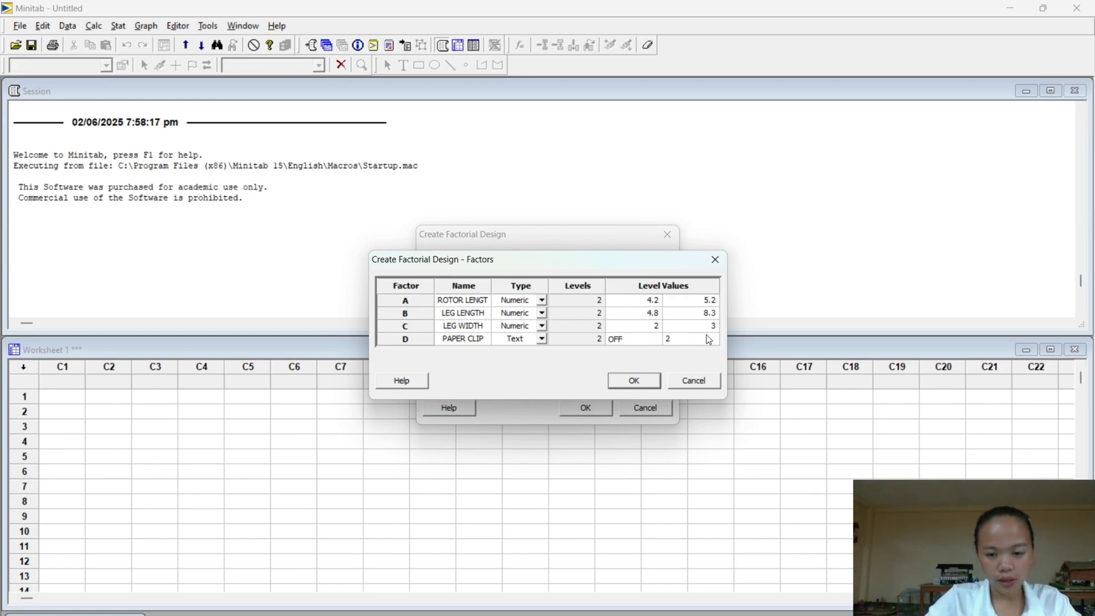
click(709, 340)
text(ON)
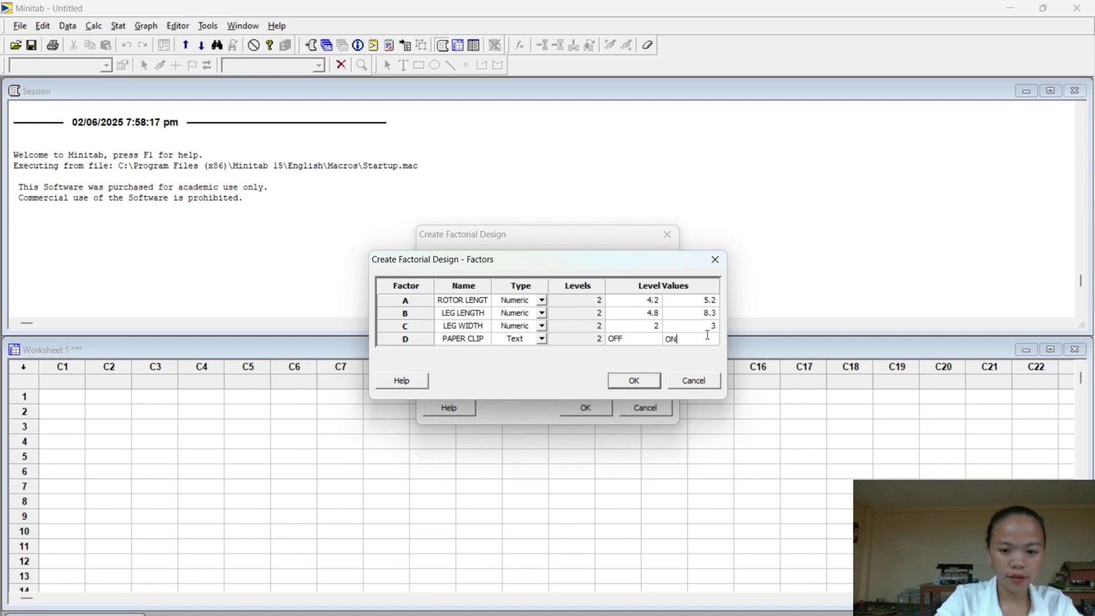
click(634, 381)
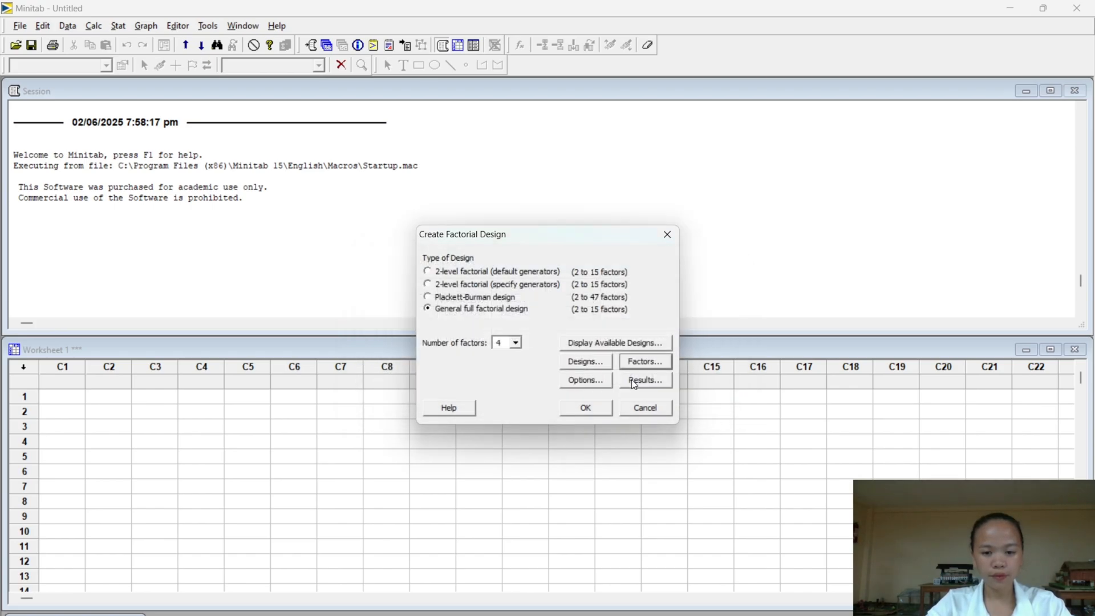
click(590, 409)
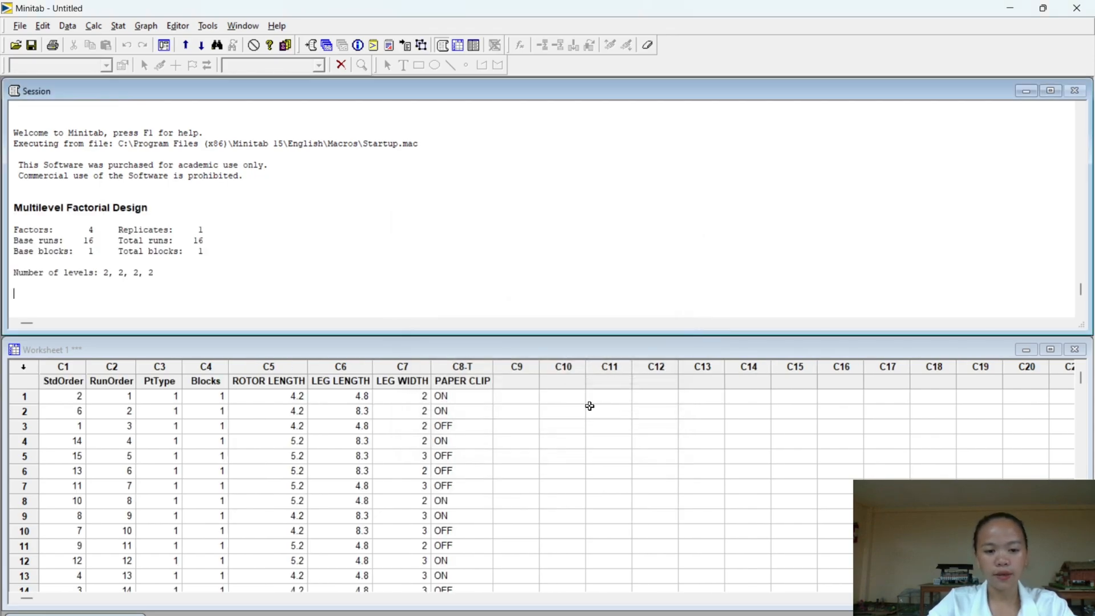
- Examine the run order and factor level combinations across all rows of the generated design worksheet
scroll(171, 430, down, 1)
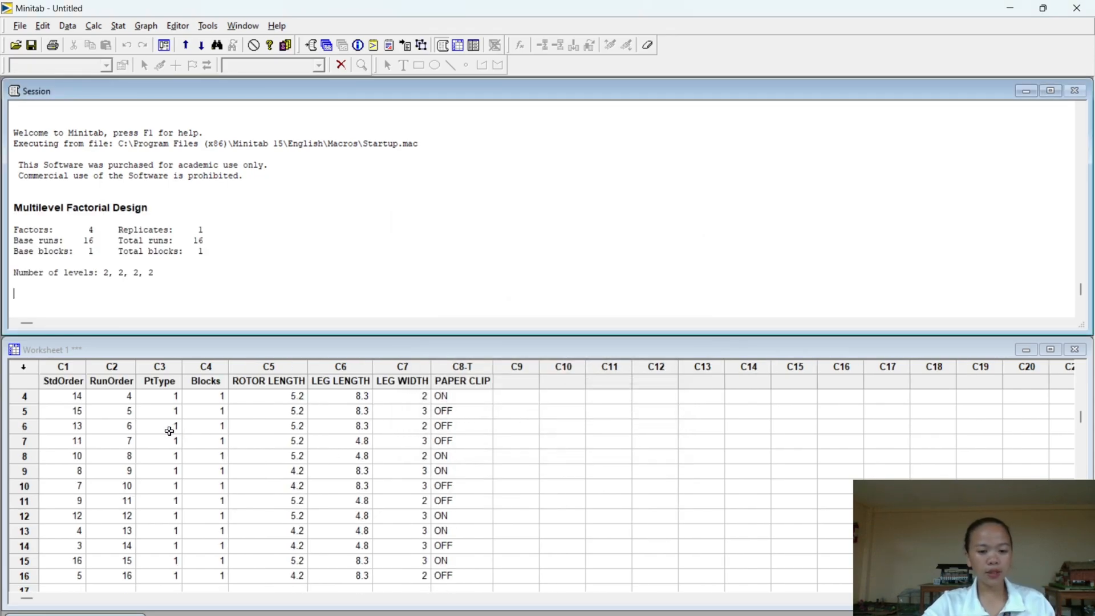
scroll(358, 439, down, 1)
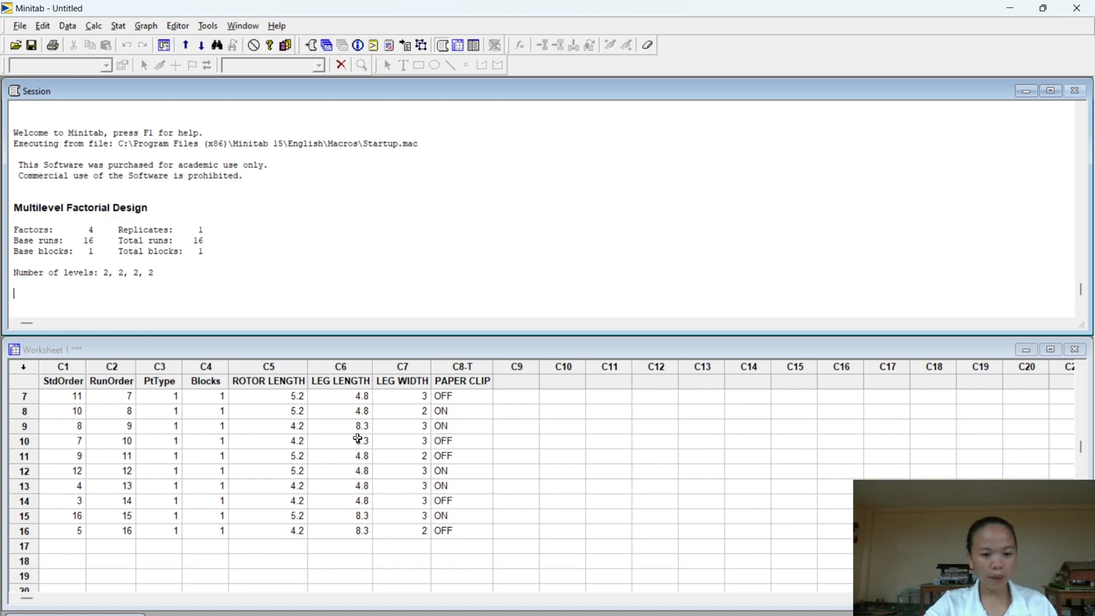
scroll(357, 439, up, 2)
scroll(358, 439, down, 2)
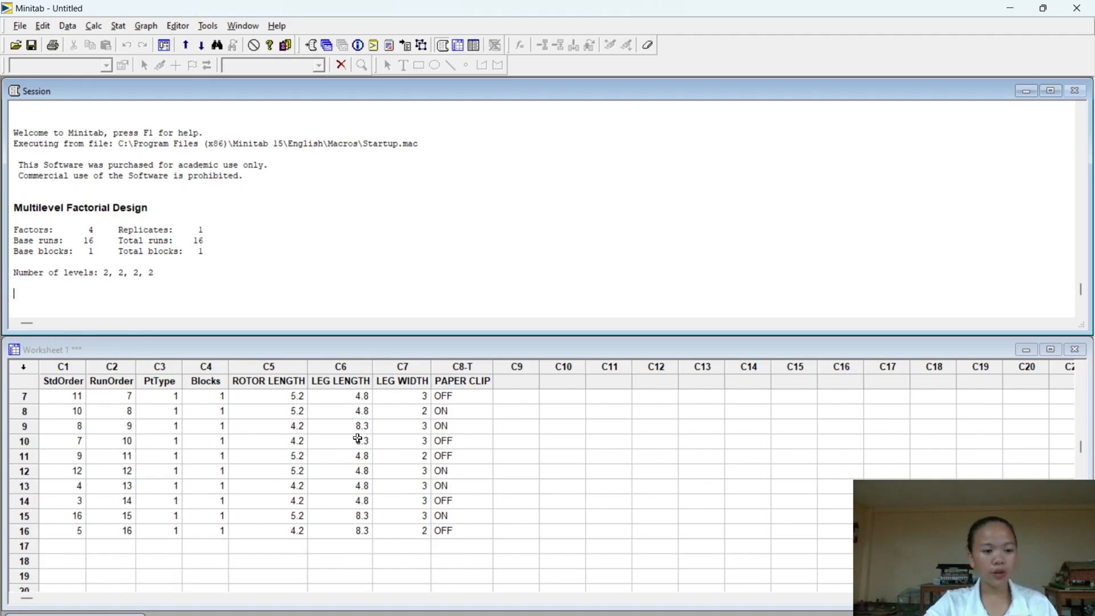
scroll(358, 439, up, 2)
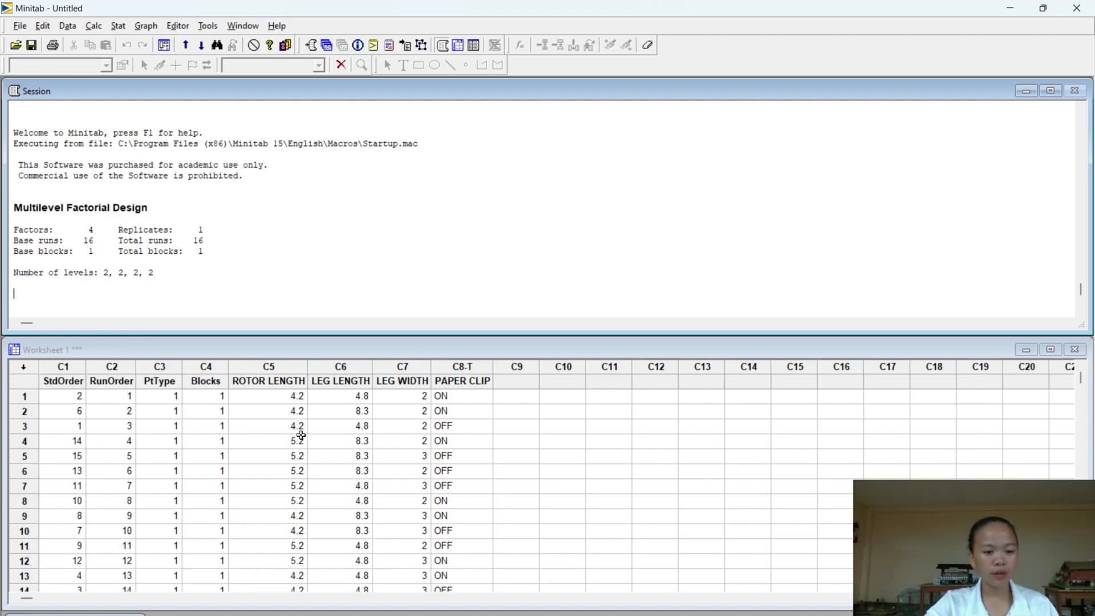
scroll(274, 430, down, 1)
scroll(275, 424, up, 1)
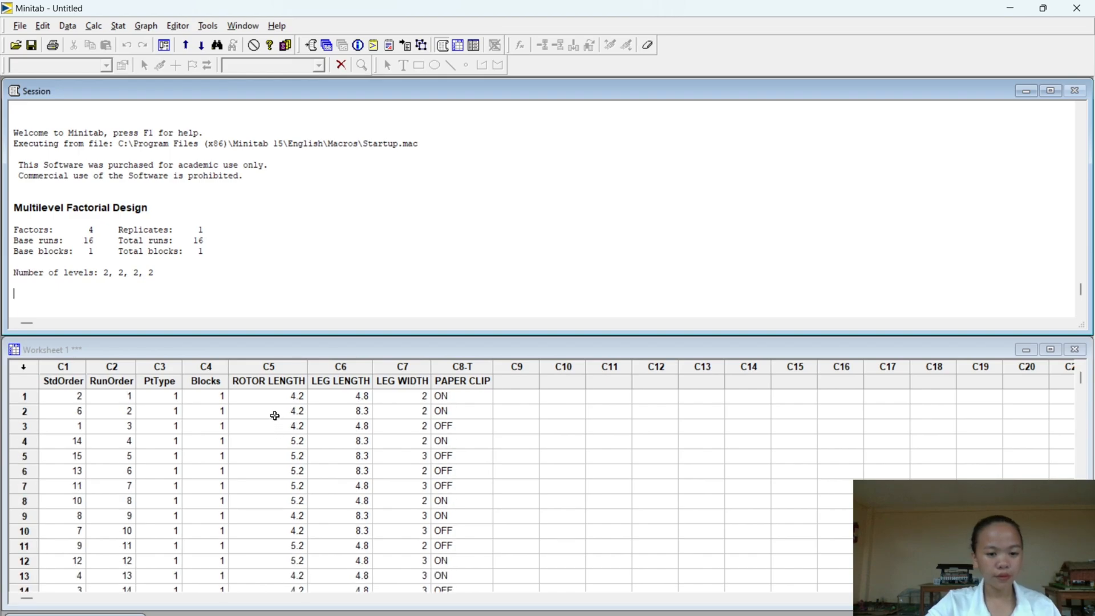
scroll(276, 419, down, 3)
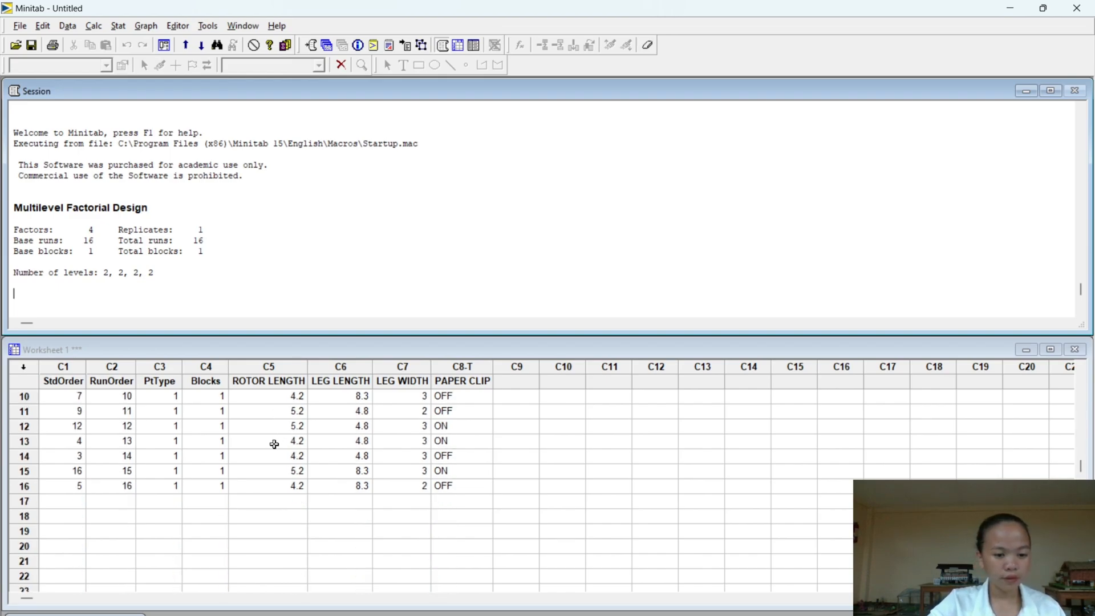
scroll(275, 442, up, 3)
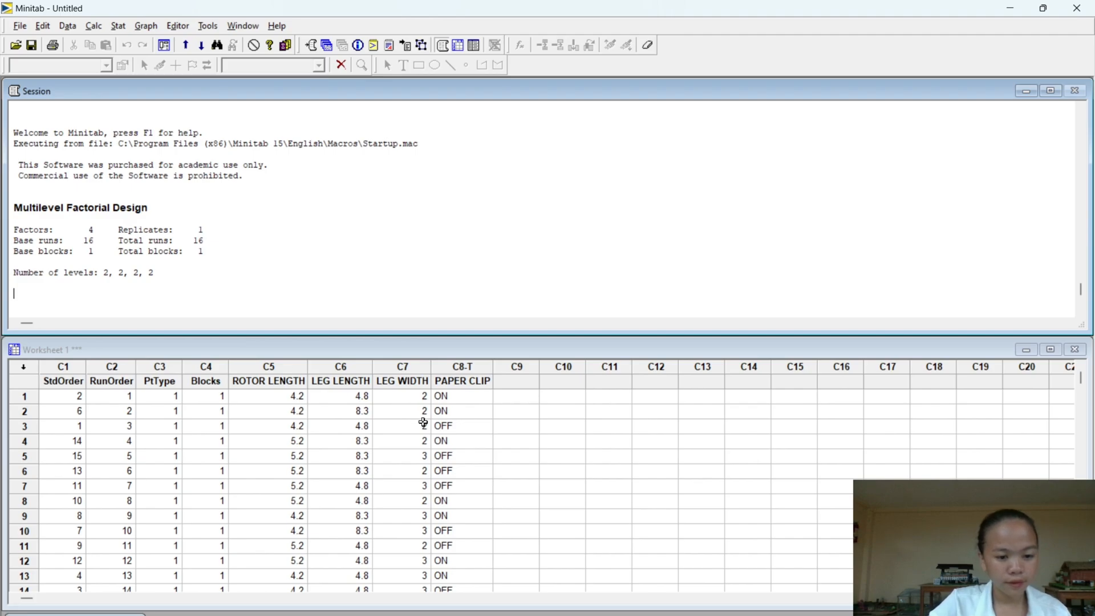
scroll(430, 423, down, 1)
scroll(428, 425, up, 1)
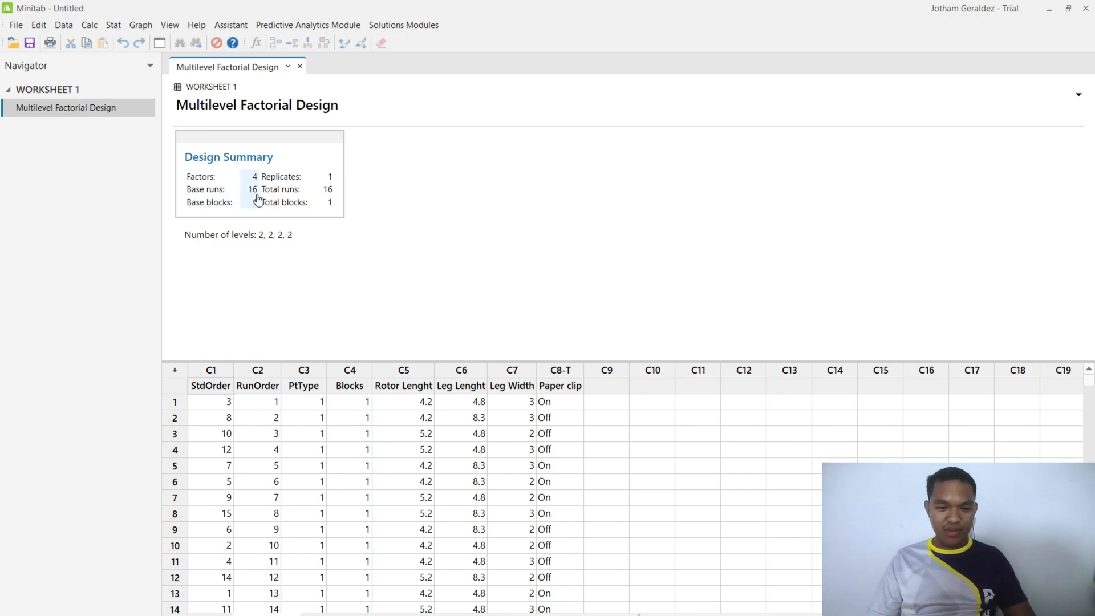
- Review all the runs in the worksheet belonging to the Multilevel Factorial Design summary
scroll(516, 454, down, 1)
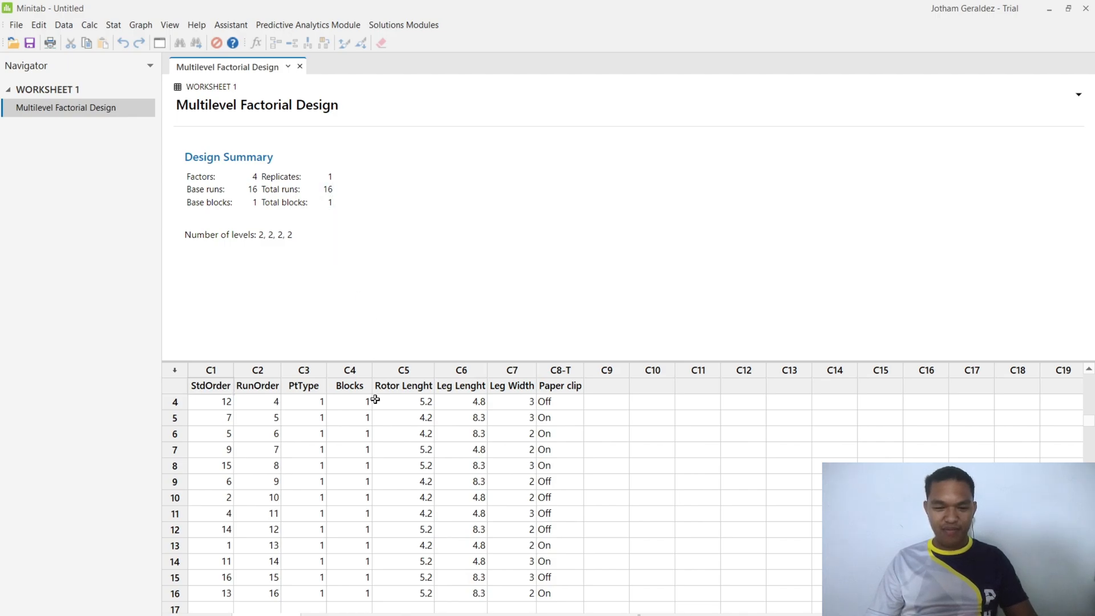
scroll(340, 535, down, 2)
scroll(349, 483, up, 2)
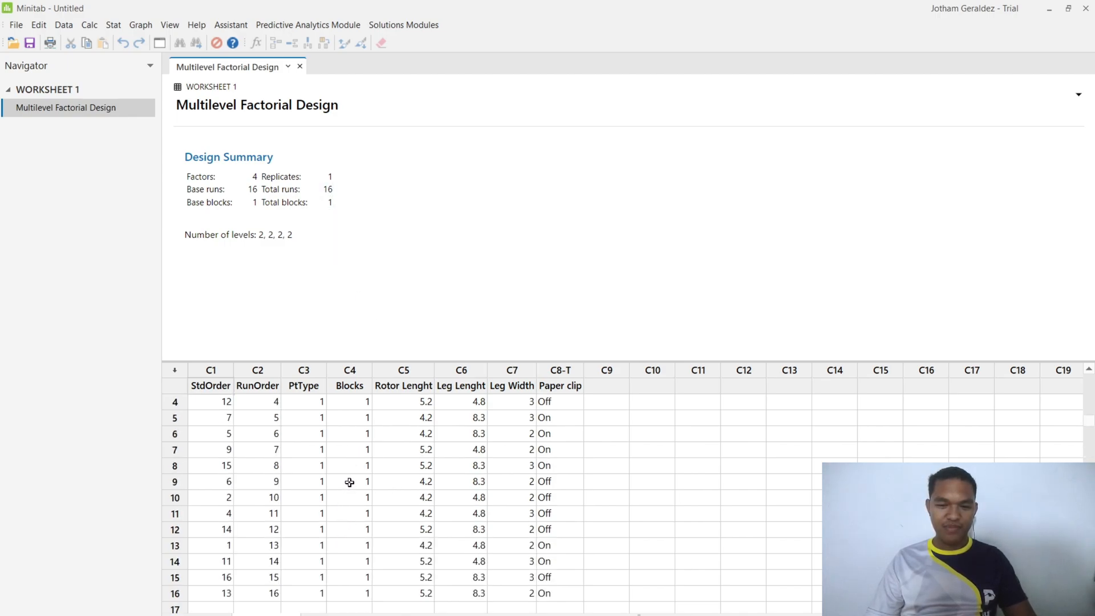
scroll(350, 483, up, 1)
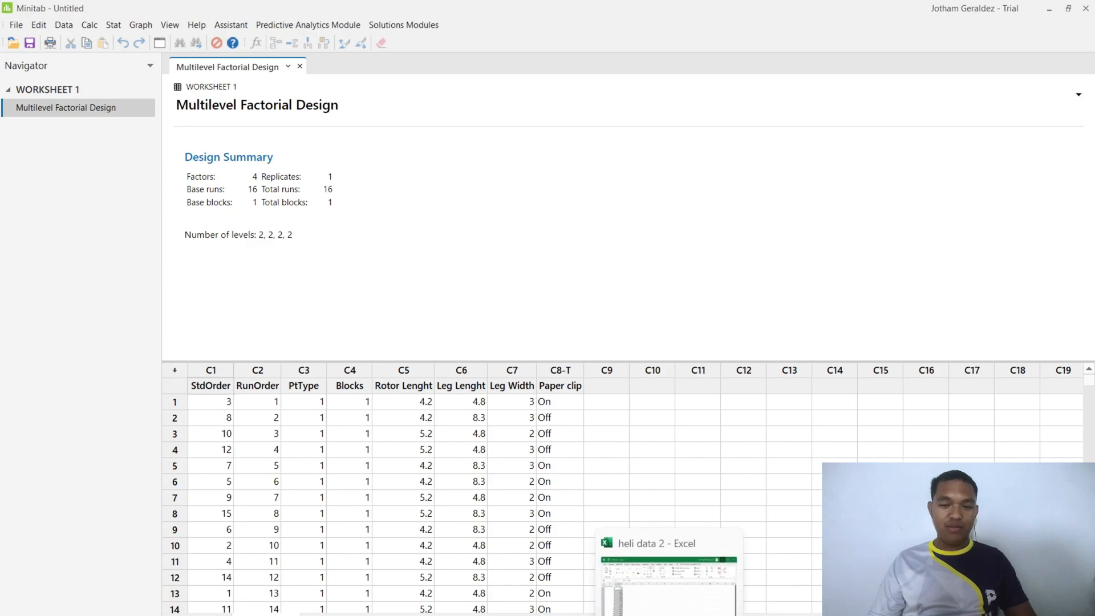
- Switch to the Excel workbook heli data 2, view the time for each run number, and return to Minitab
click(668, 615)
click(603, 536)
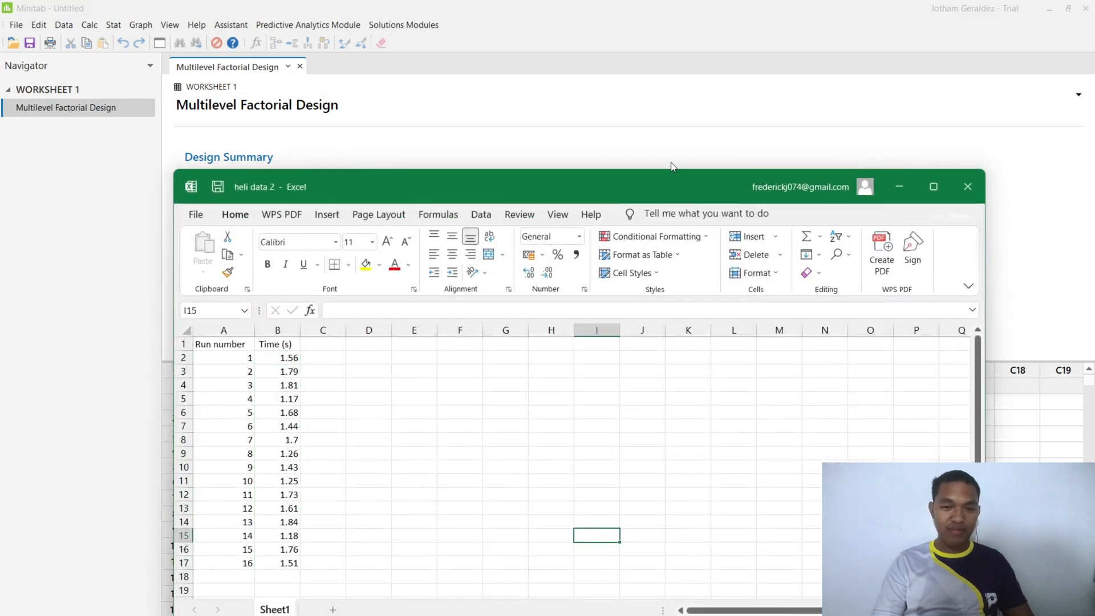
drag(657, 190, 638, 108)
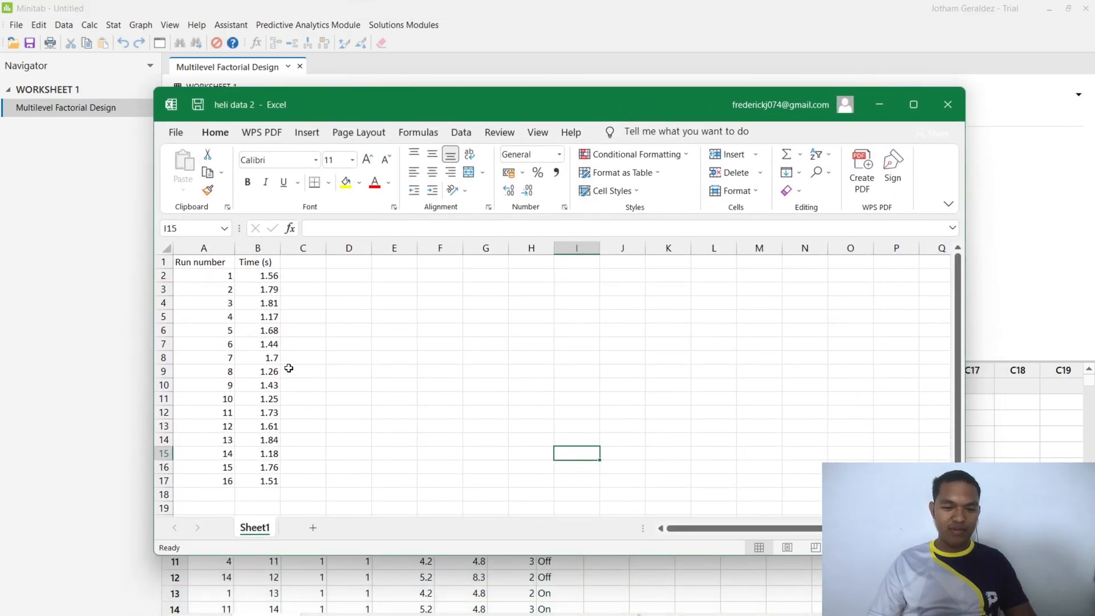
click(884, 110)
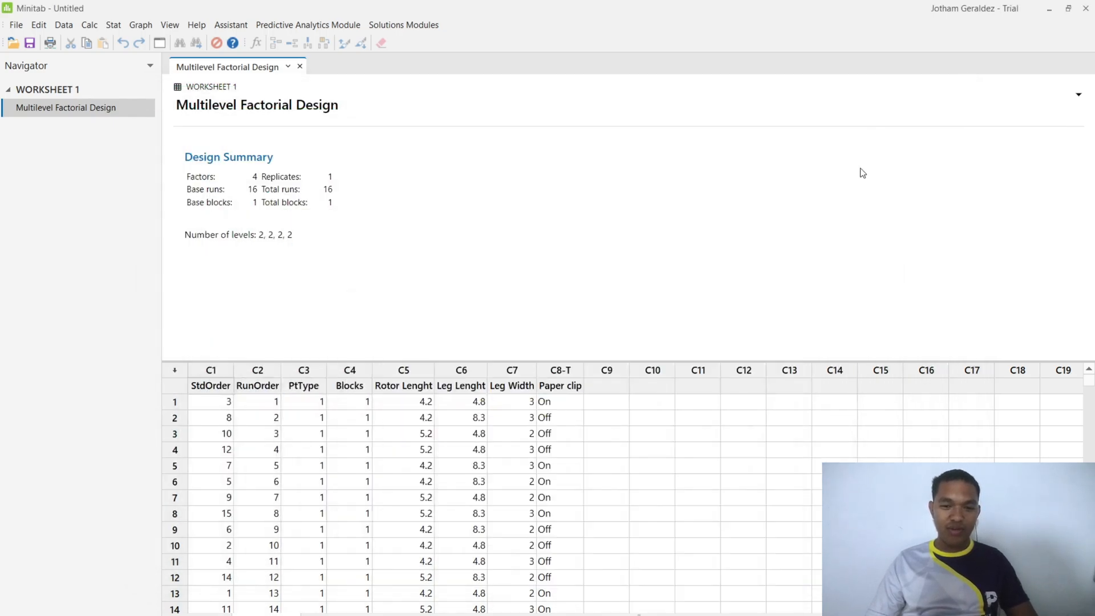
- Name the empty worksheet column C9 Flight Time
click(622, 387)
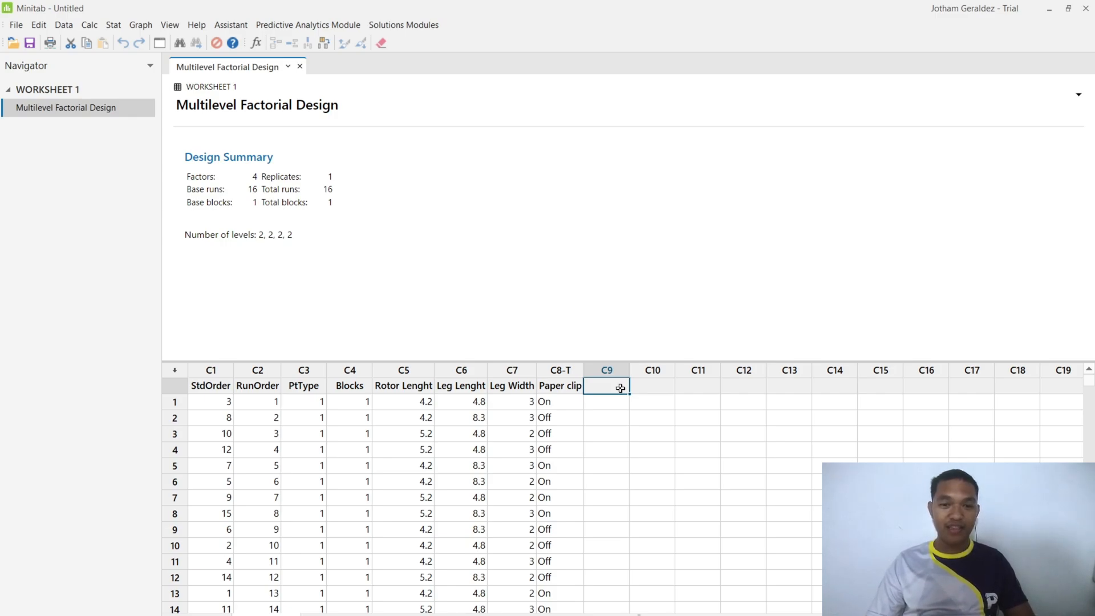
text(Flight)
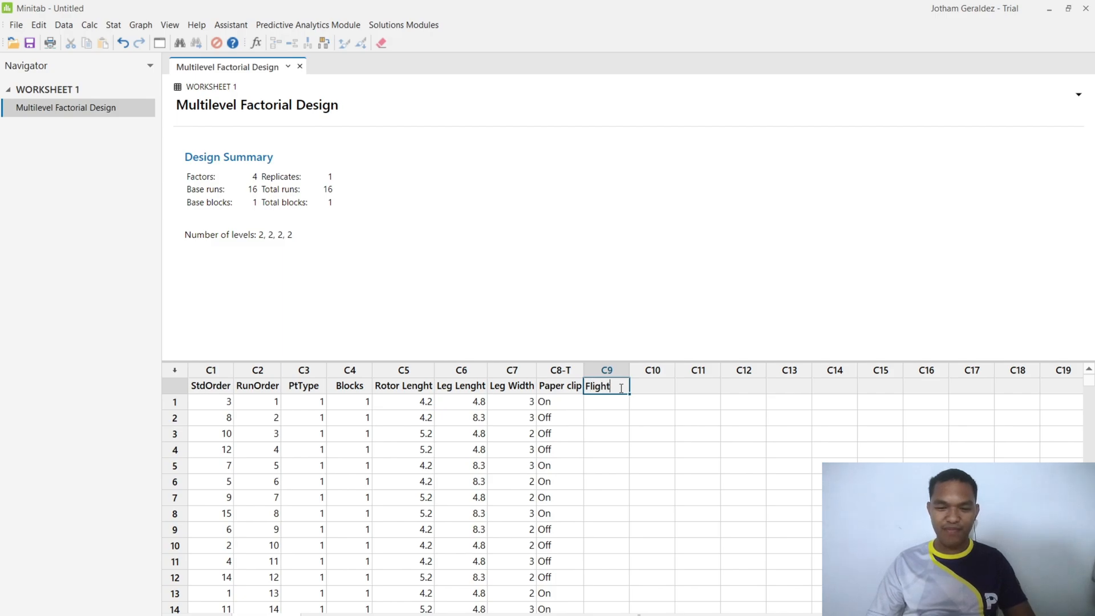
text( T)
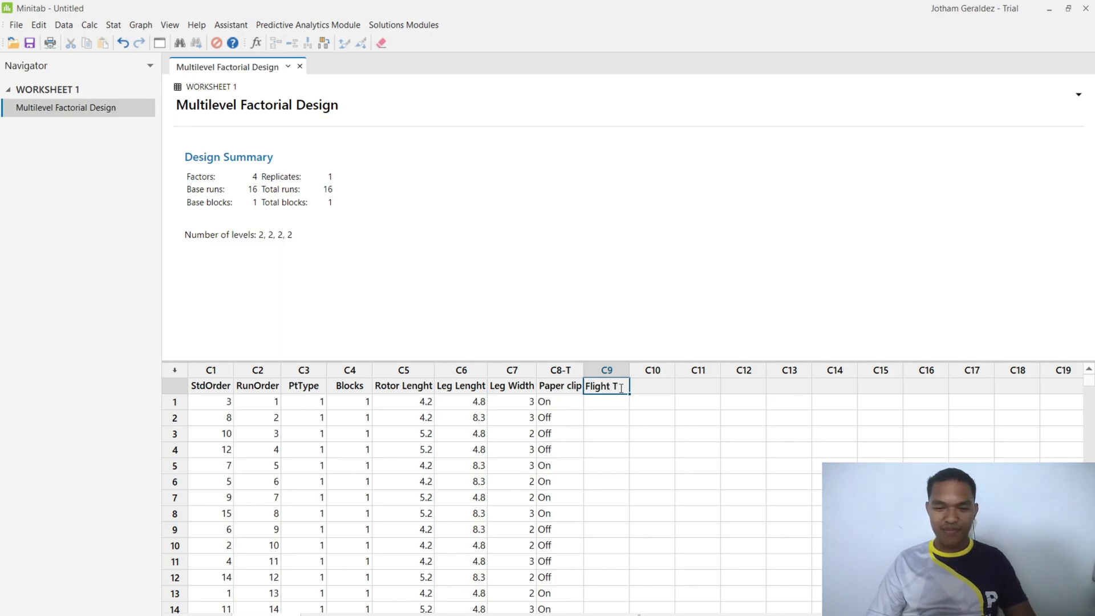
text(ime)
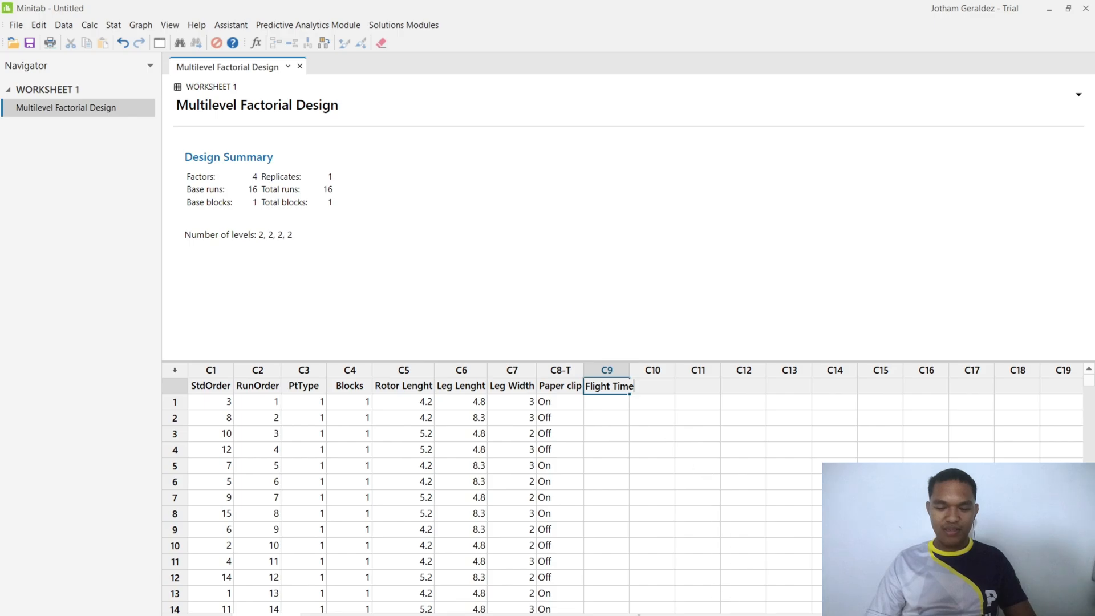
- Switch to the Excel workbook heli data 2, copy the Time (s) values for runs 1 to 16, and return to Minitab
mouse_move(760, 615)
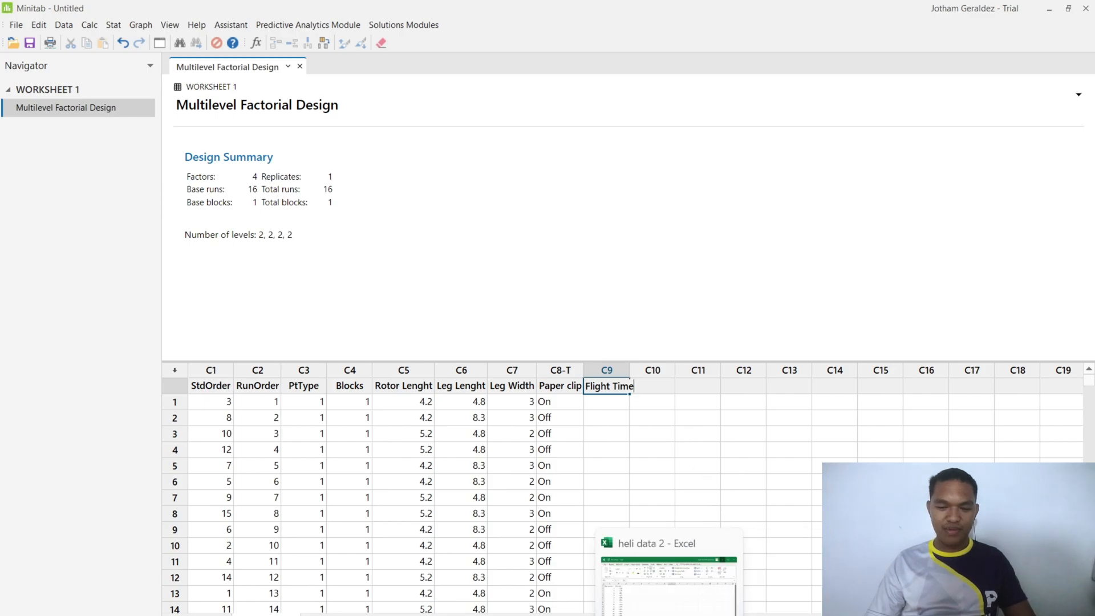
mouse_move(637, 615)
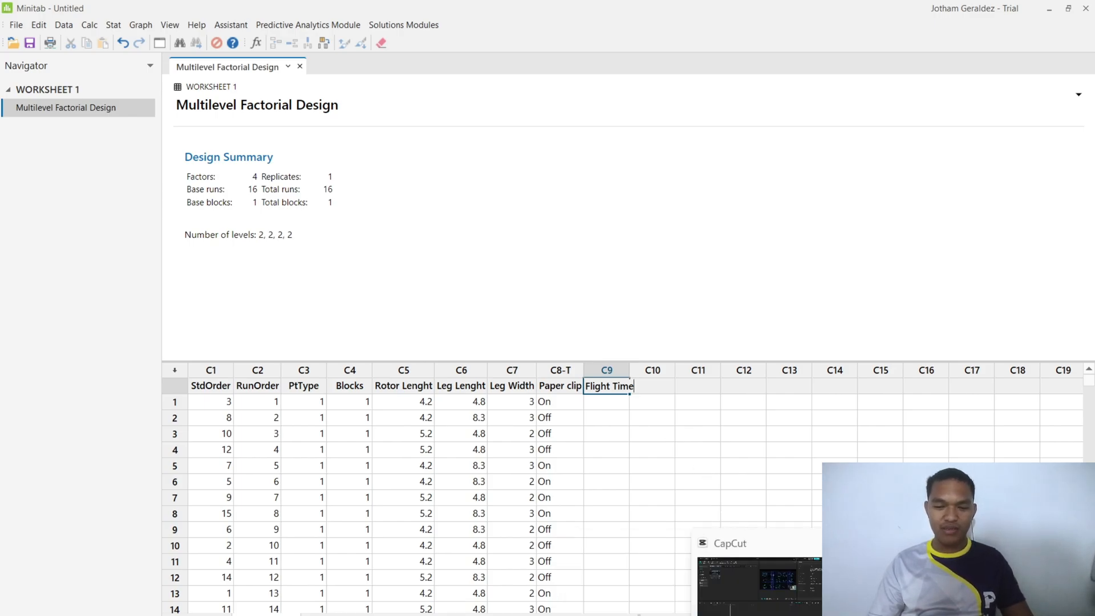
click(698, 615)
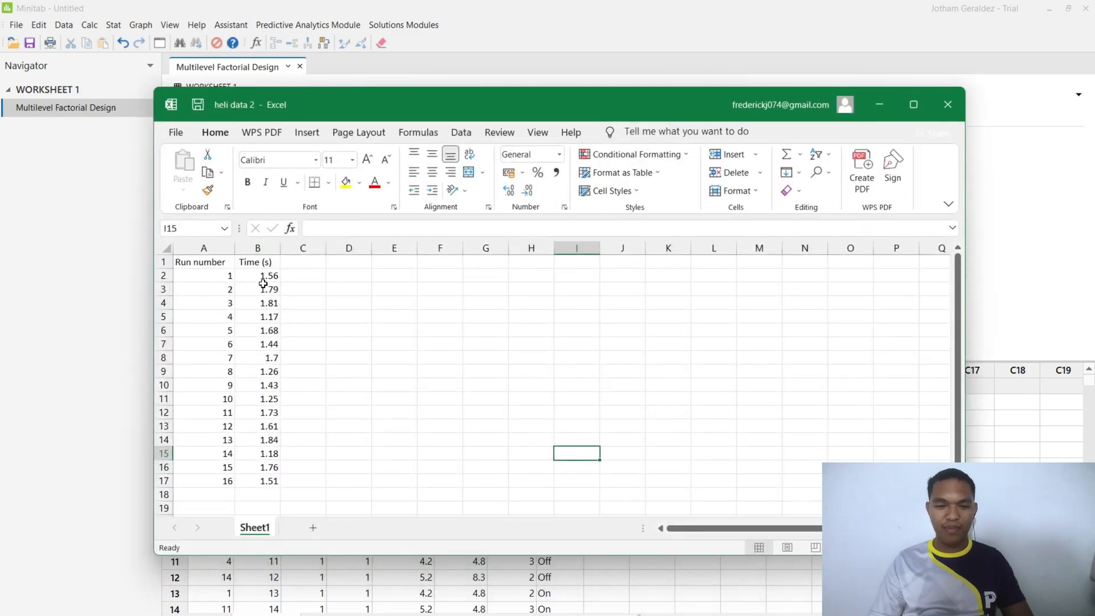
drag(260, 276, 263, 480)
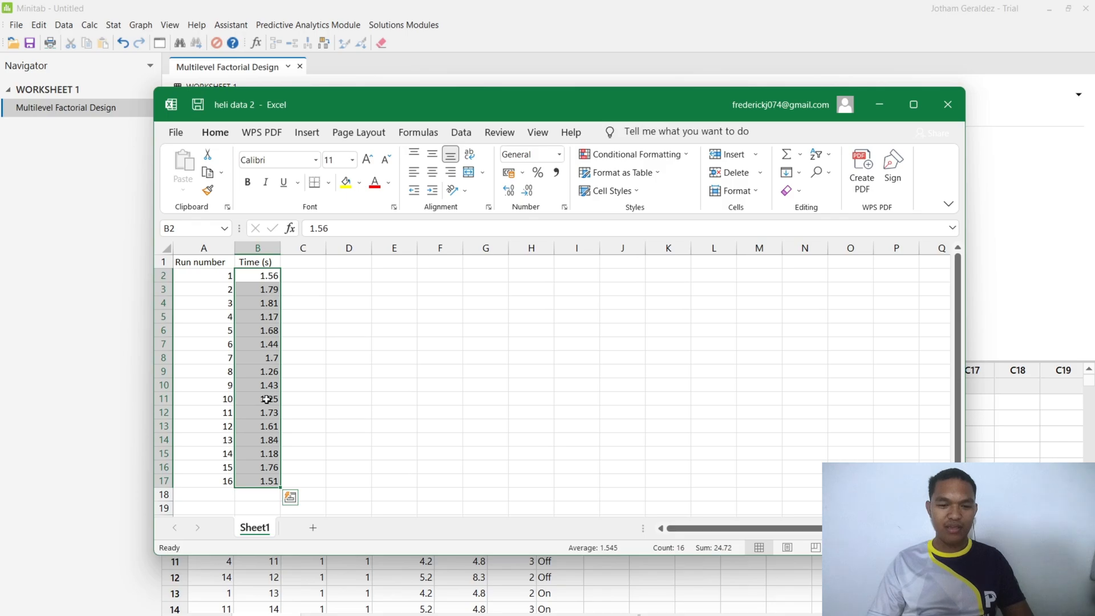
key(ctrl+c)
click(882, 102)
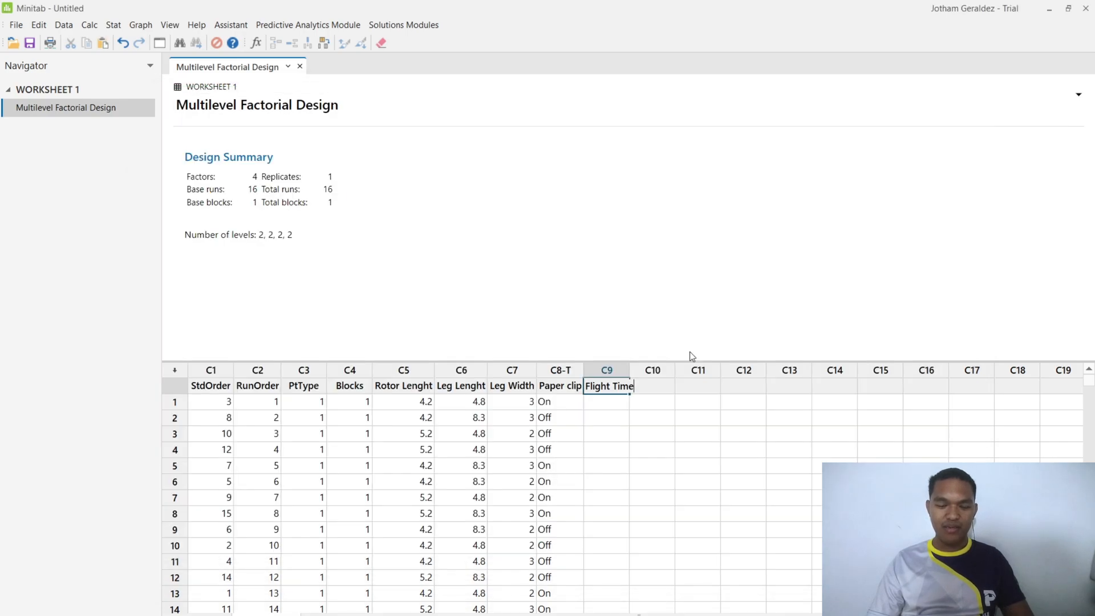
- Paste the copied times into the Flight Time column starting at row 1 and check the filled rows
click(605, 404)
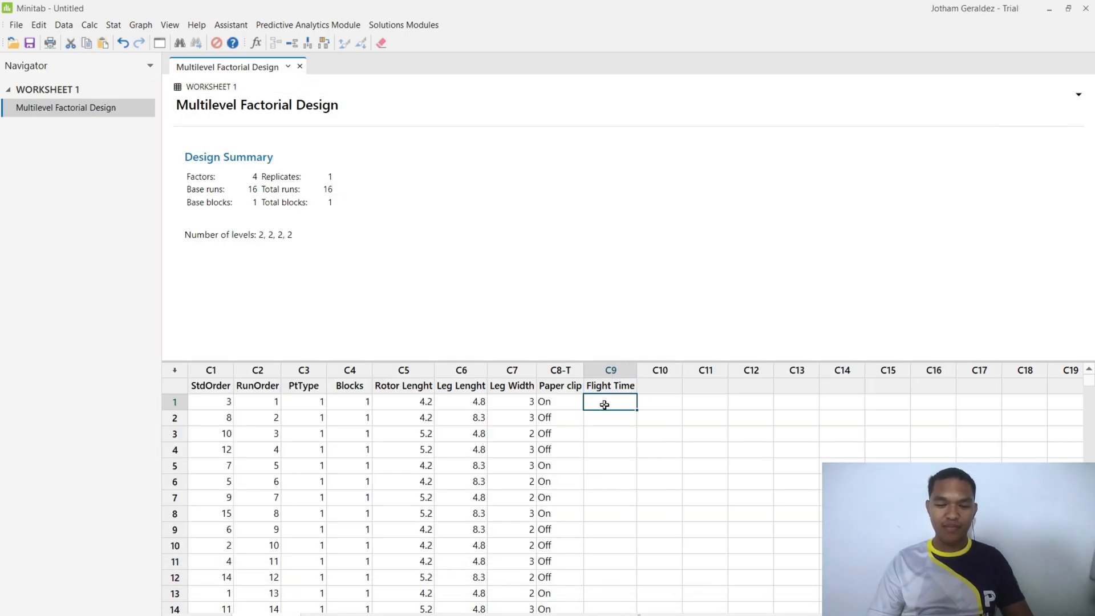
key(ctrl+v)
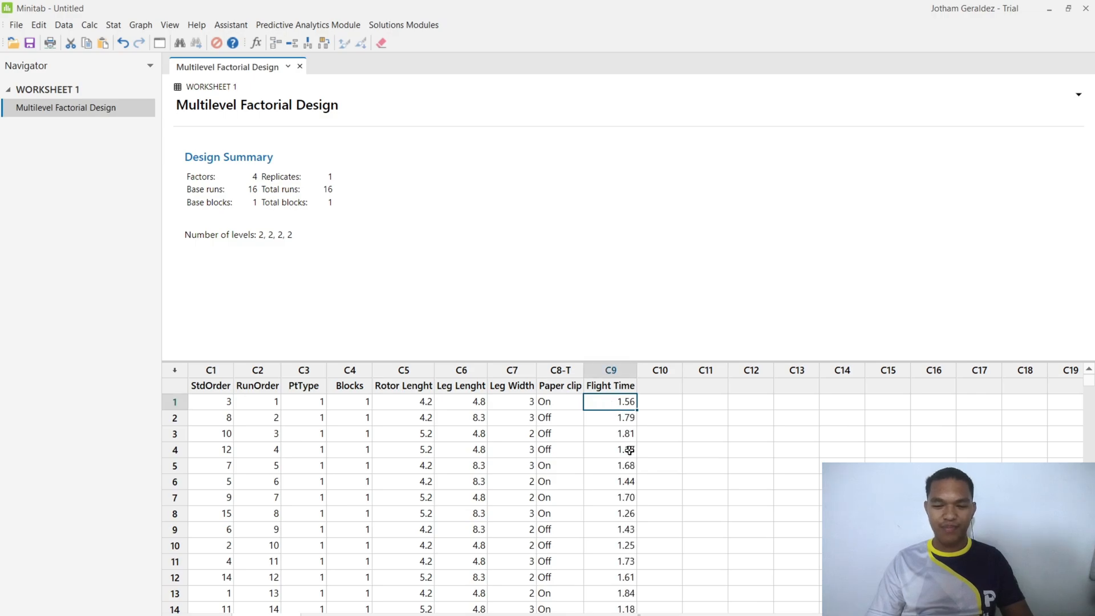
scroll(627, 454, down, 1)
scroll(628, 456, down, 1)
scroll(622, 502, up, 2)
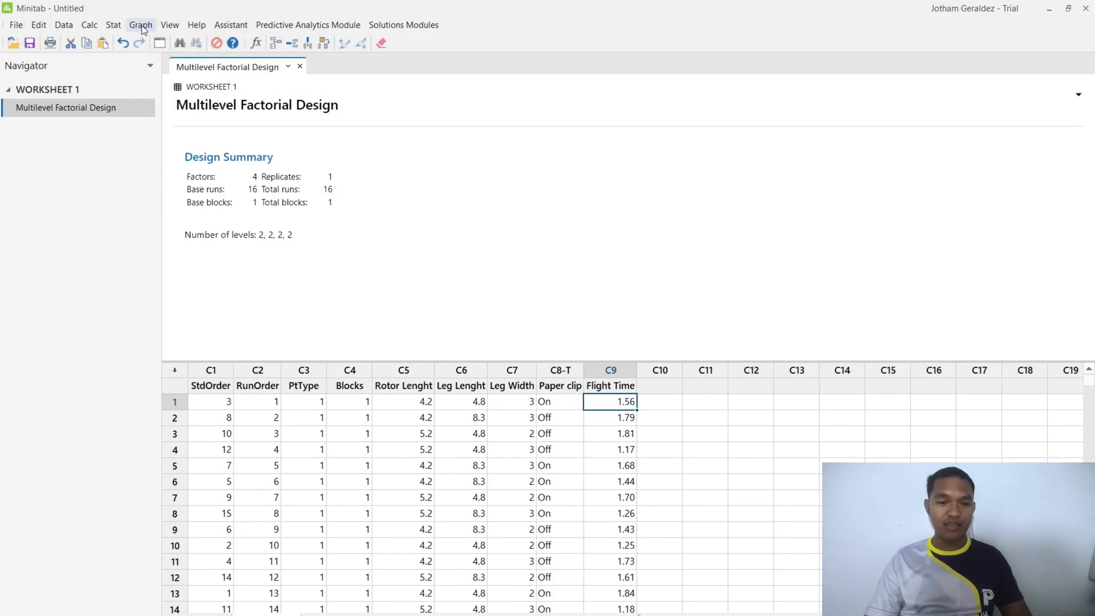
- Start Analyze Factorial Design for the worksheet and add Flight Time as the response
click(115, 25)
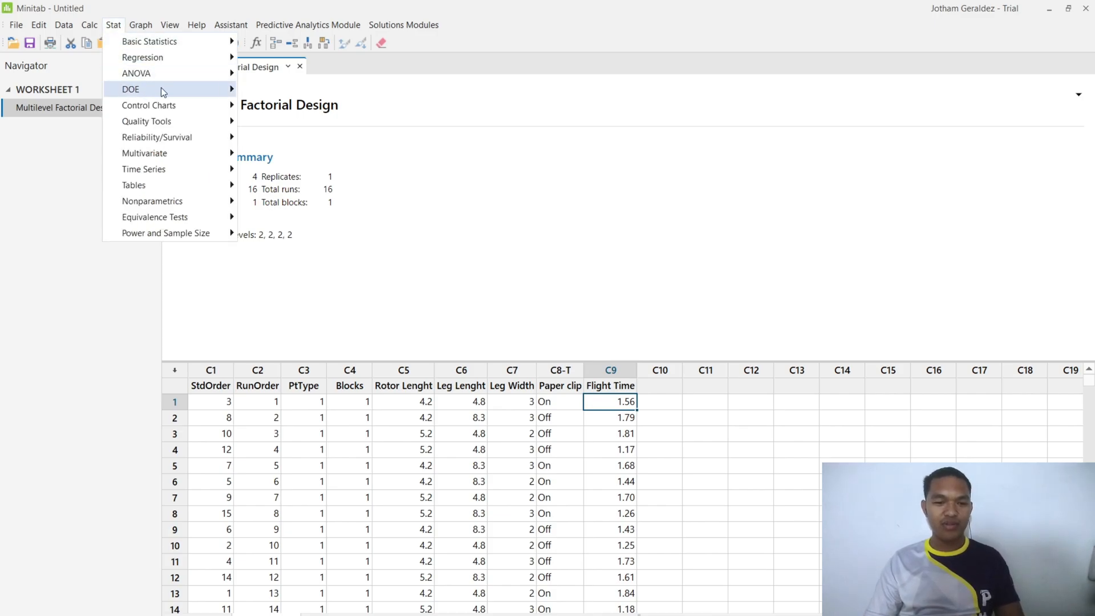
mouse_move(163, 92)
mouse_move(311, 125)
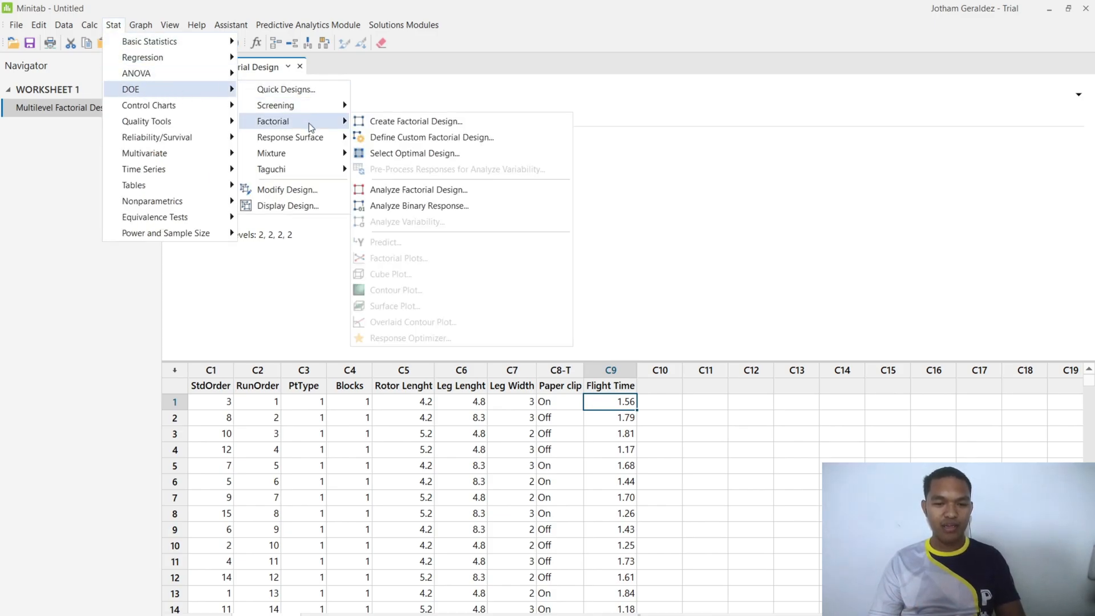
click(422, 191)
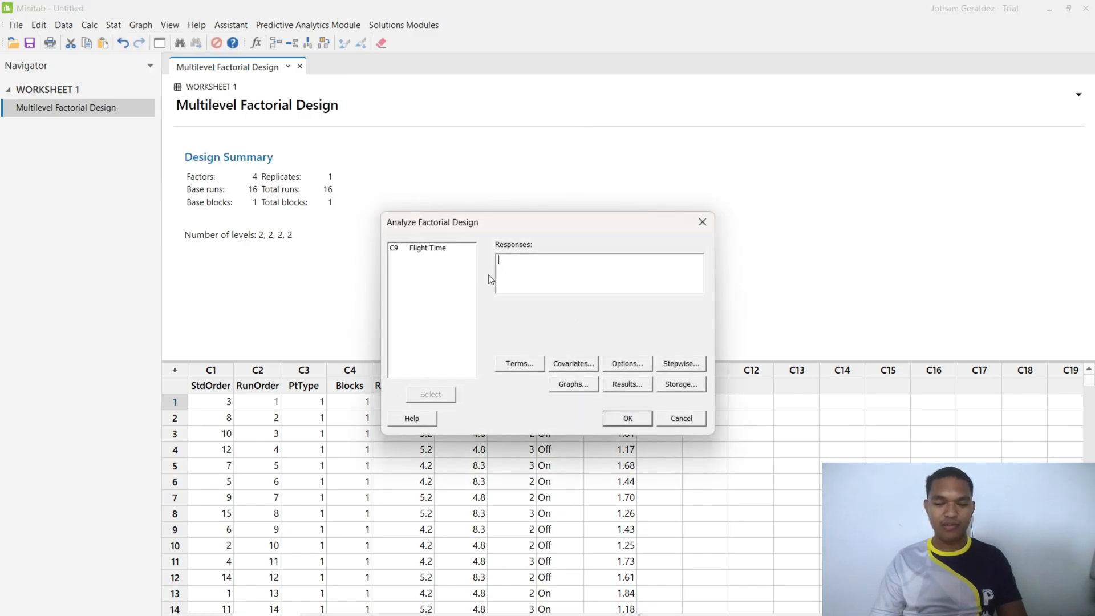
click(443, 250)
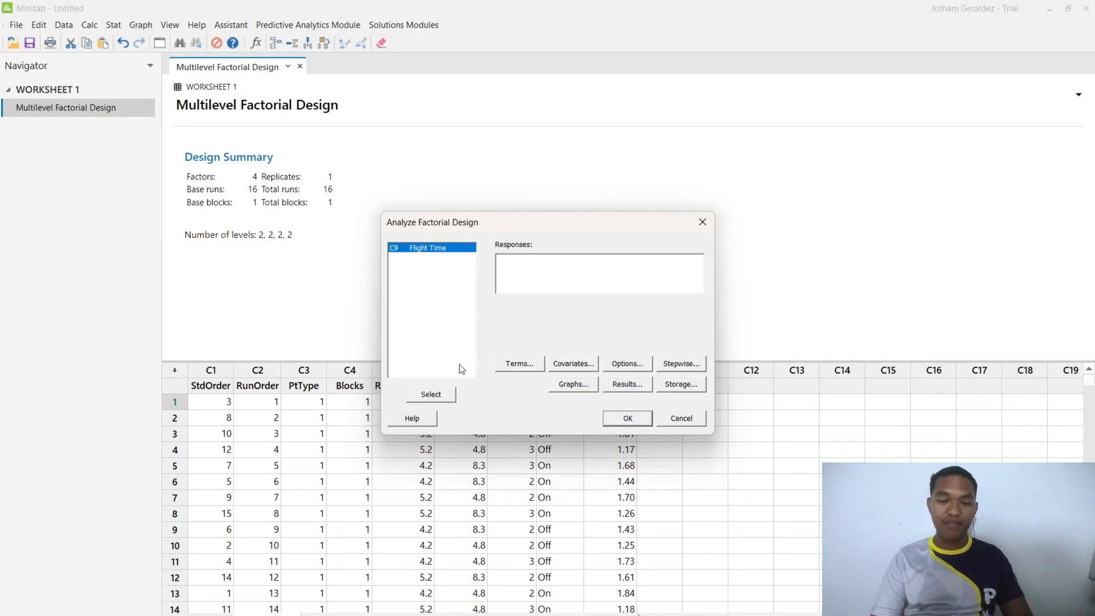
click(454, 395)
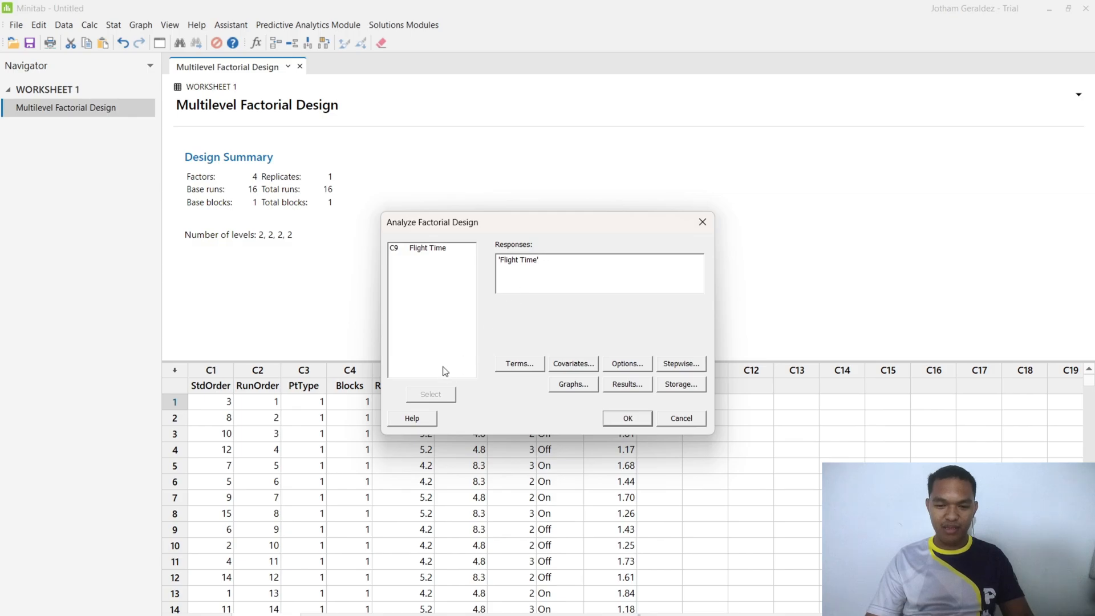
- Remove all interaction terms from AB through ABCD, keeping Rotor Lenght, Leg Lenght, Leg Width and Paper clip as model terms
click(526, 365)
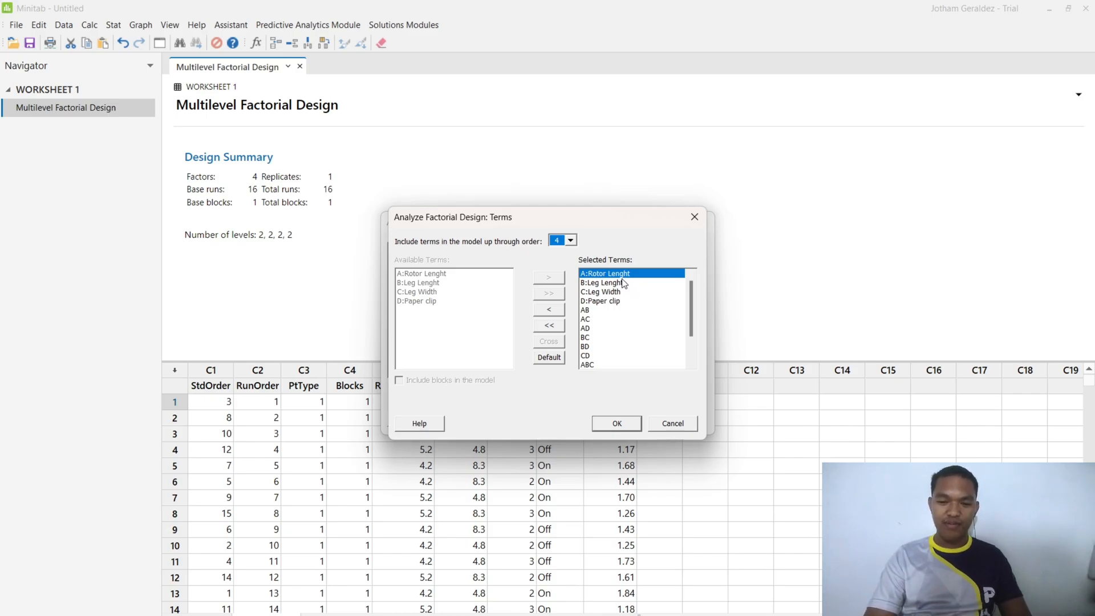
click(590, 311)
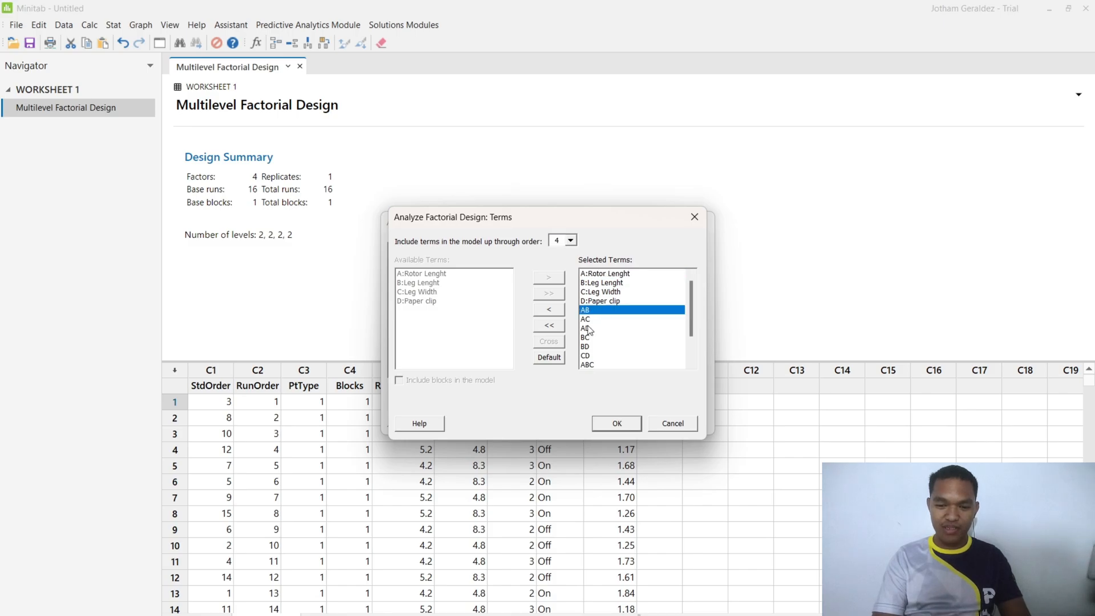
click(559, 310)
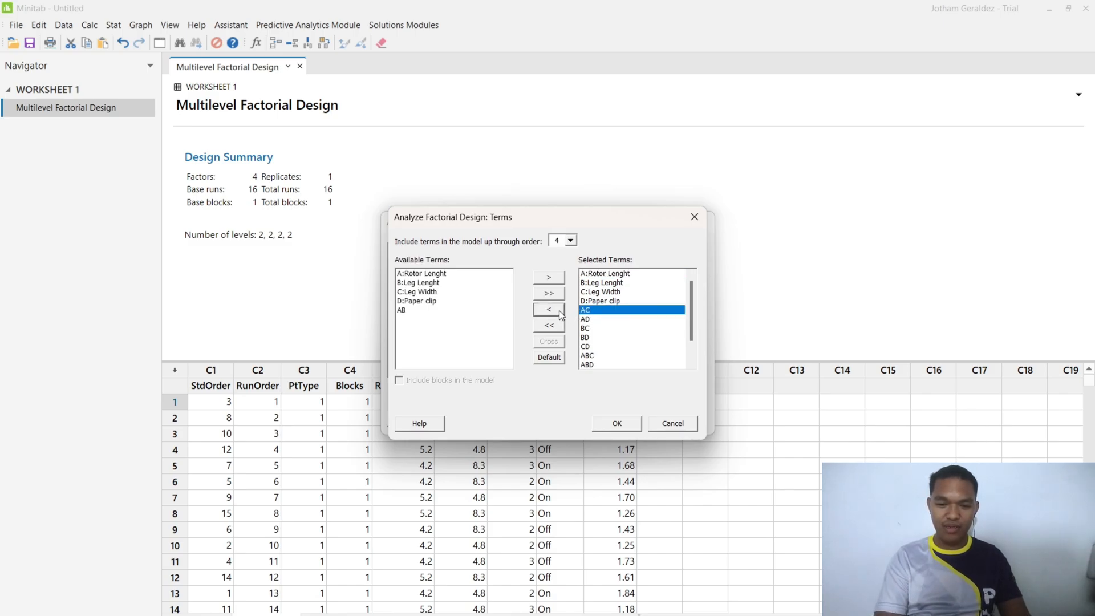
click(559, 310)
click(559, 310)
click(559, 310)
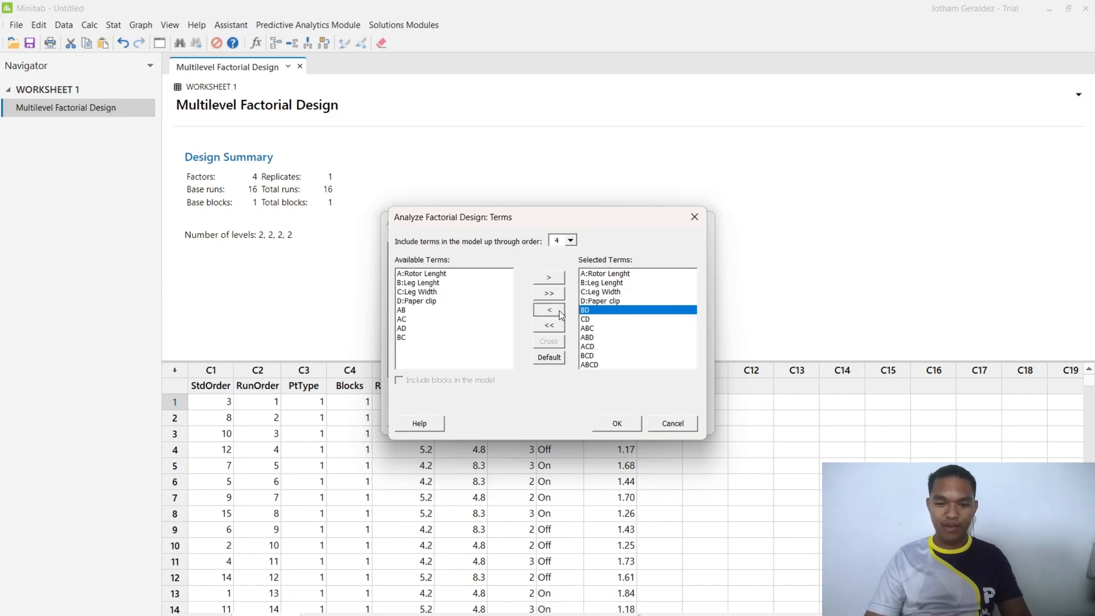
click(559, 311)
click(559, 310)
click(559, 311)
click(559, 311)
click(559, 310)
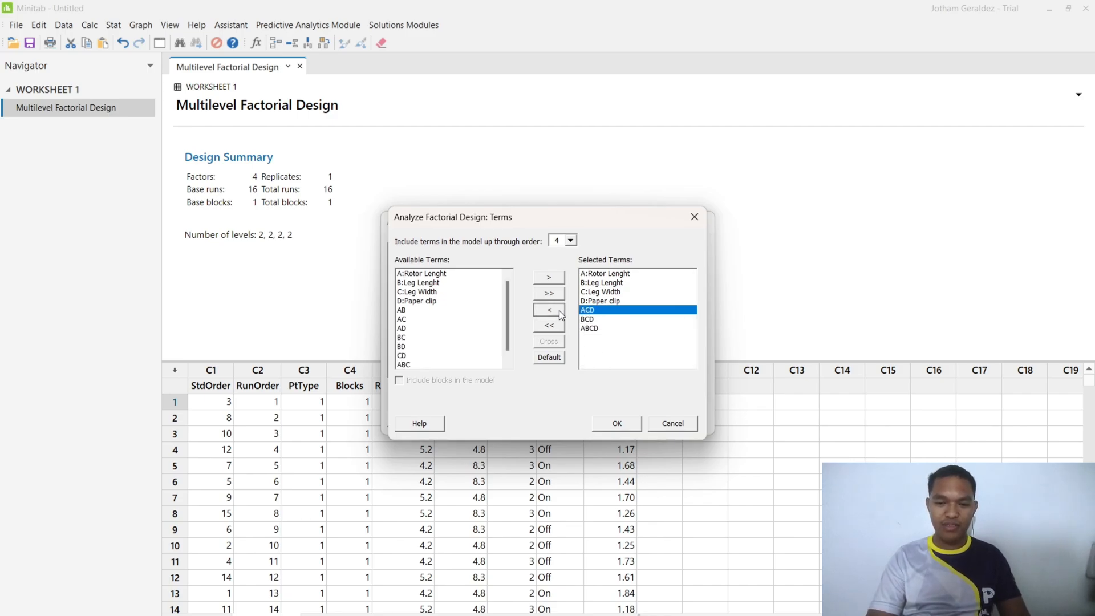
click(559, 310)
click(559, 310)
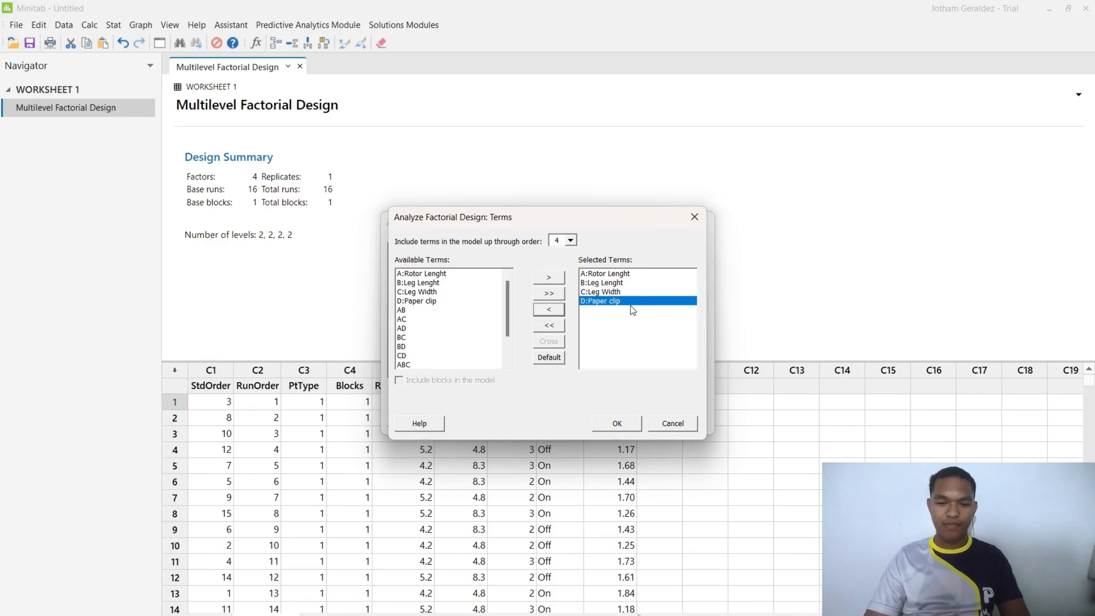
click(627, 426)
- Check the covariates, options and stepwise settings of the factorial analysis, accepting each with its defaults
click(579, 363)
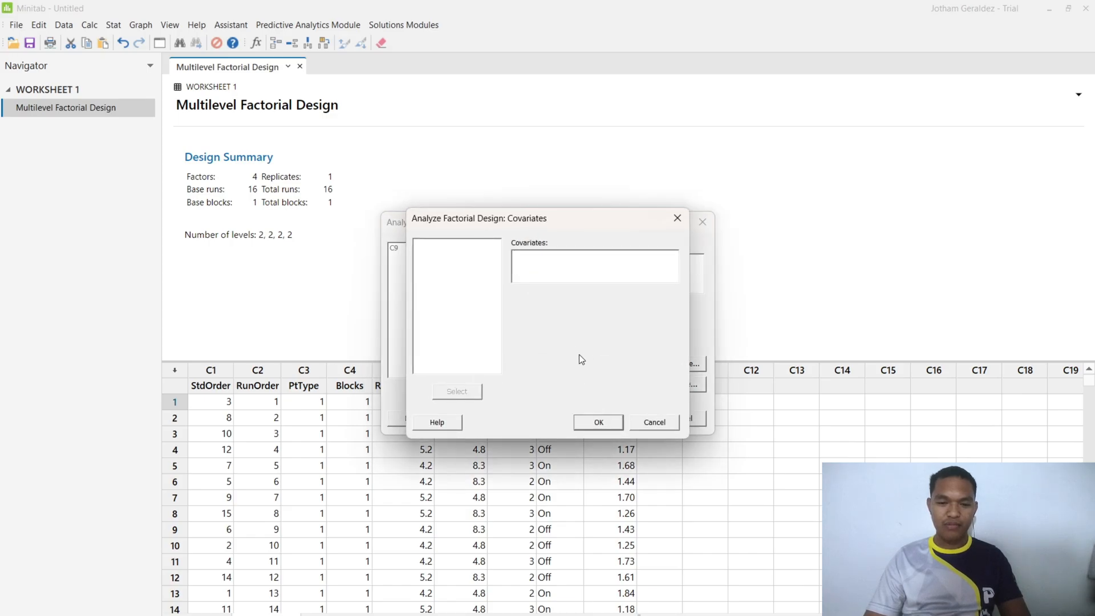
click(599, 422)
click(639, 368)
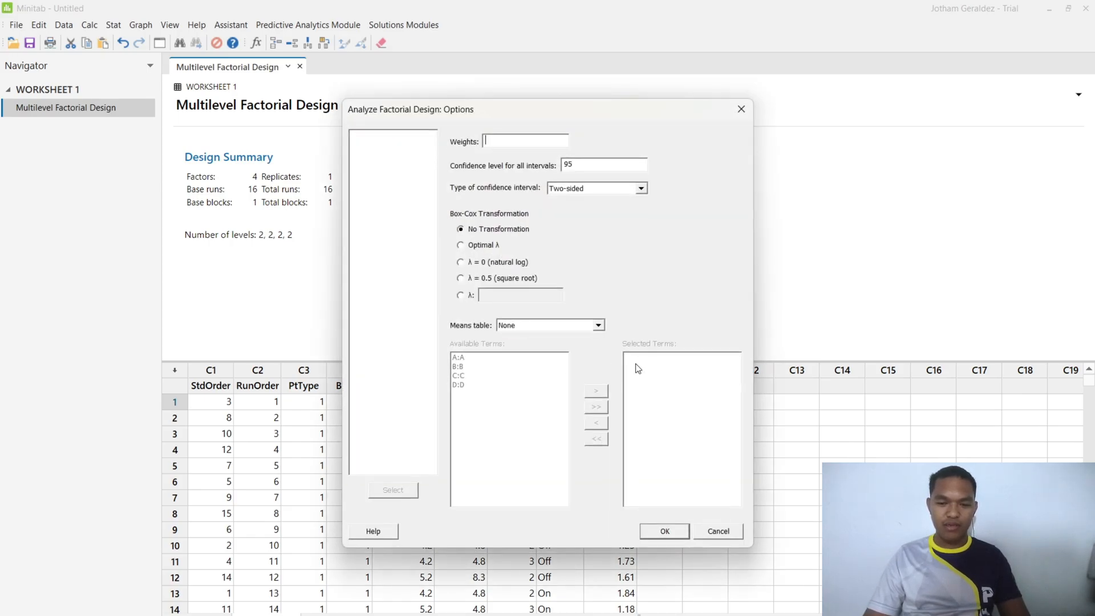
click(666, 531)
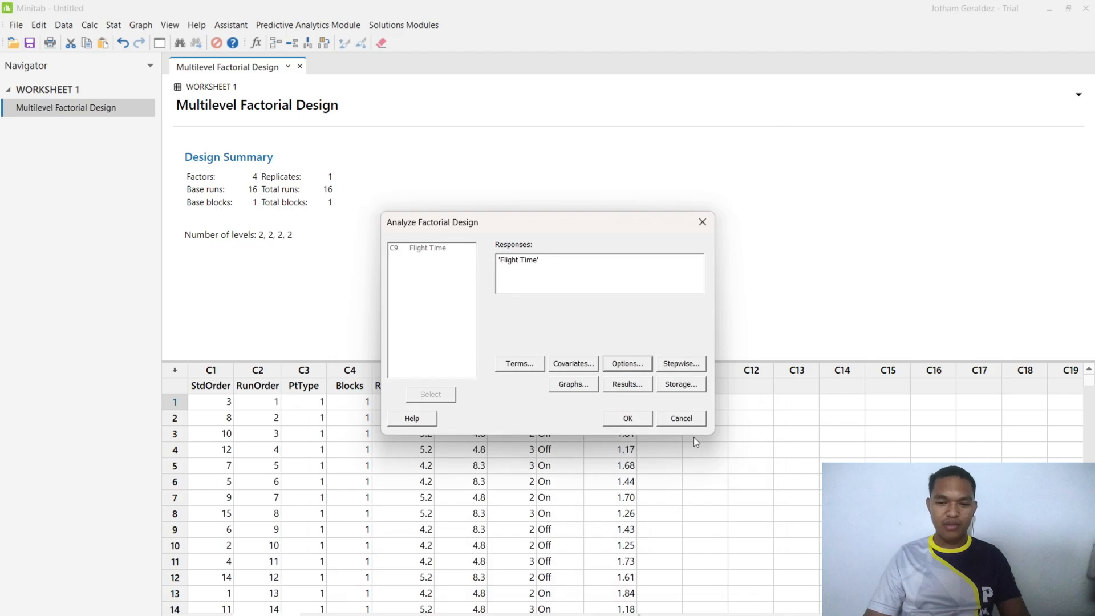
click(697, 364)
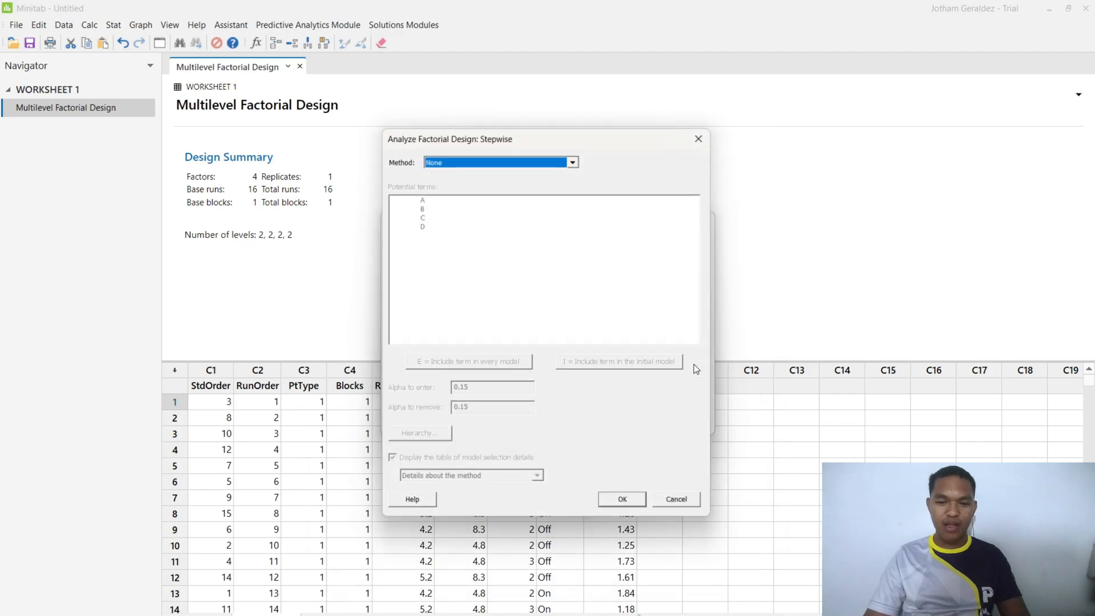
click(626, 506)
- In the analysis graph settings, choose the Four in one residual plots and enable residuals versus variables
click(588, 386)
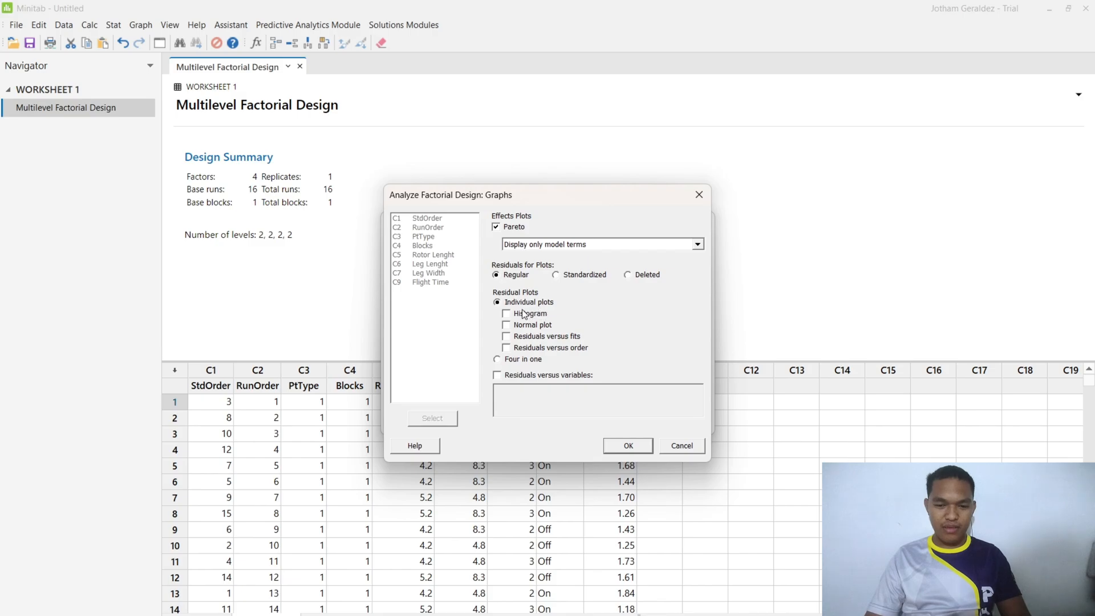
click(498, 359)
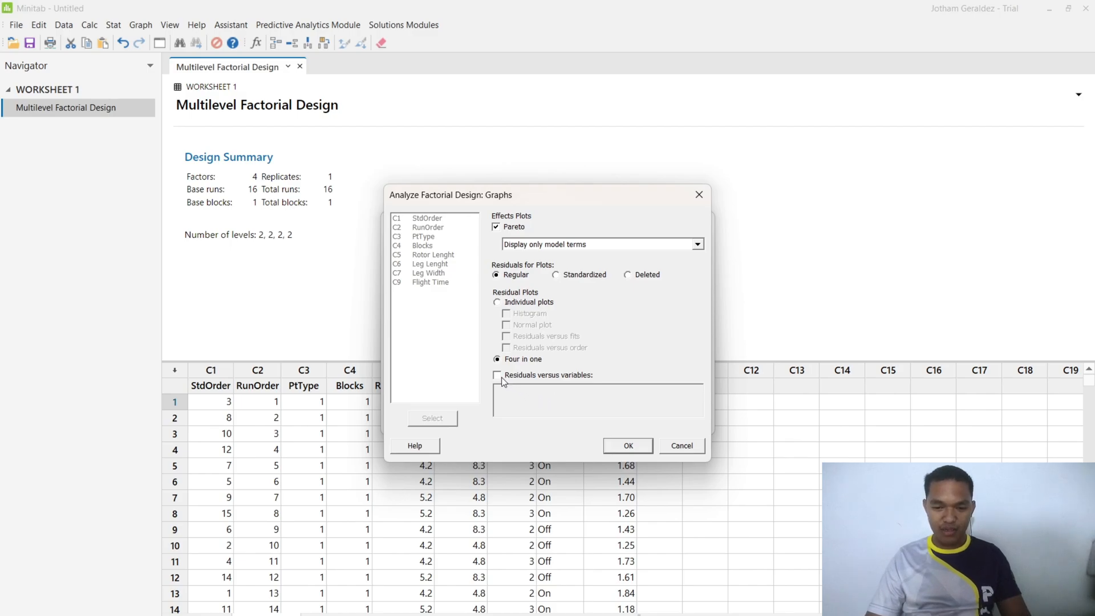
click(497, 376)
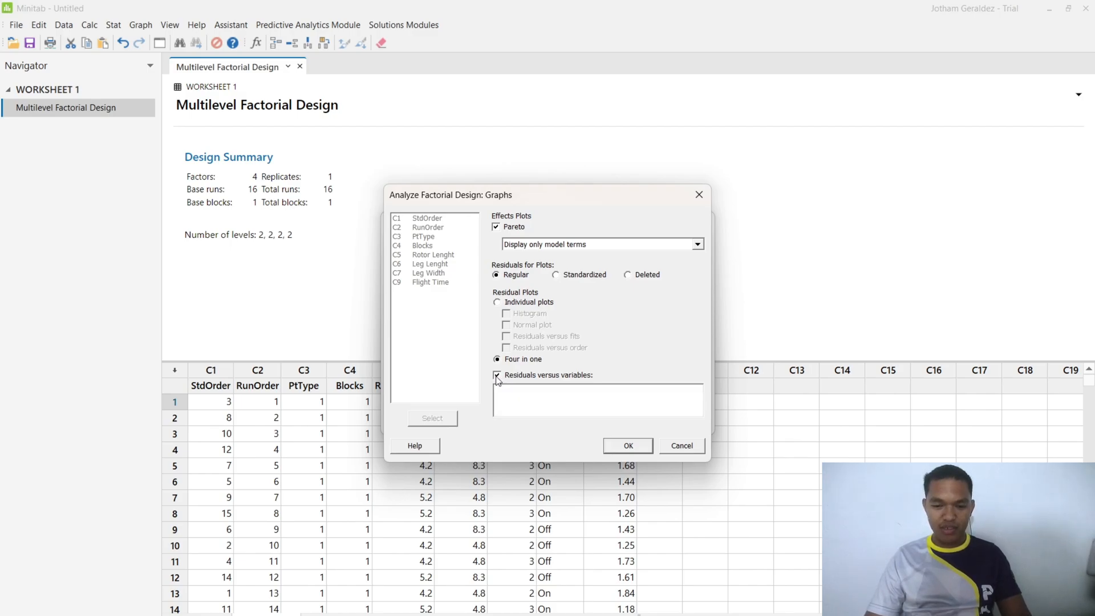
- Add Leg Lenght, Leg Width and Rotor Lenght as the variables for the residuals-versus-variables plots and accept the graph settings
click(531, 392)
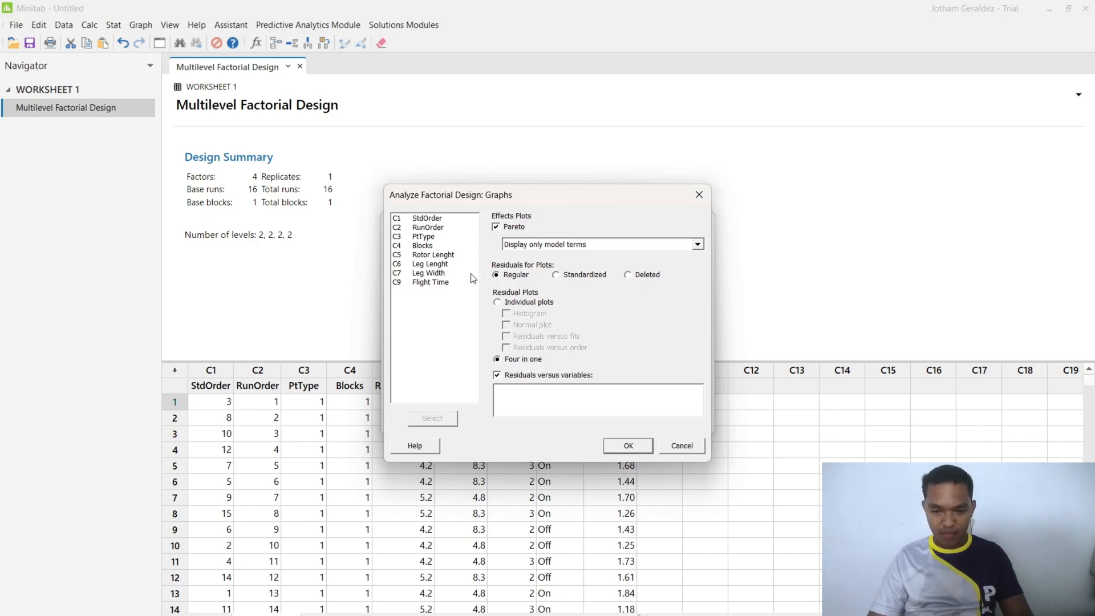
click(432, 264)
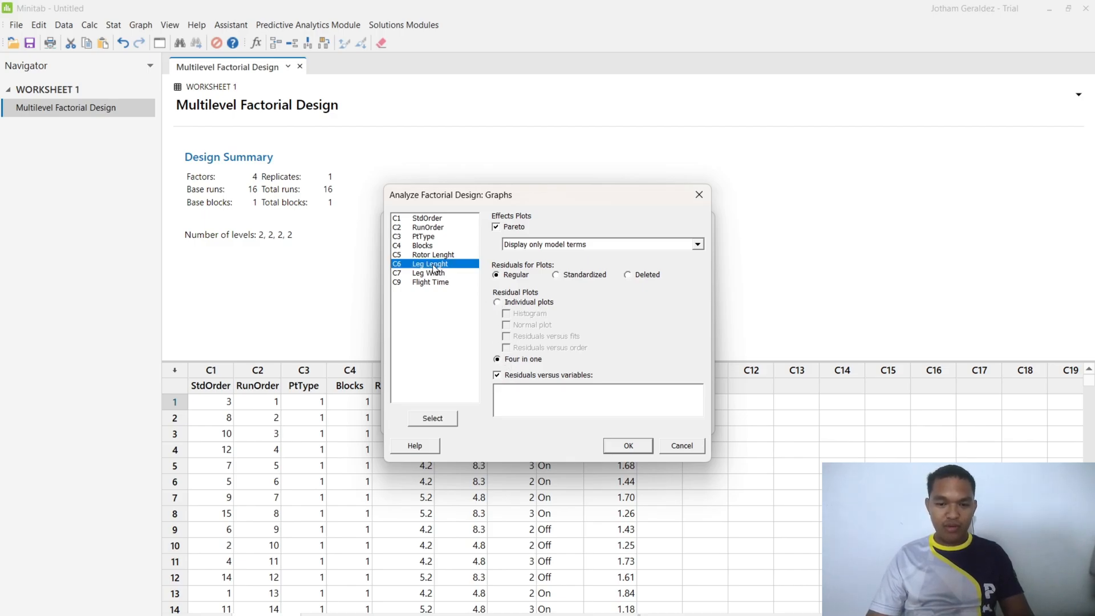
click(439, 420)
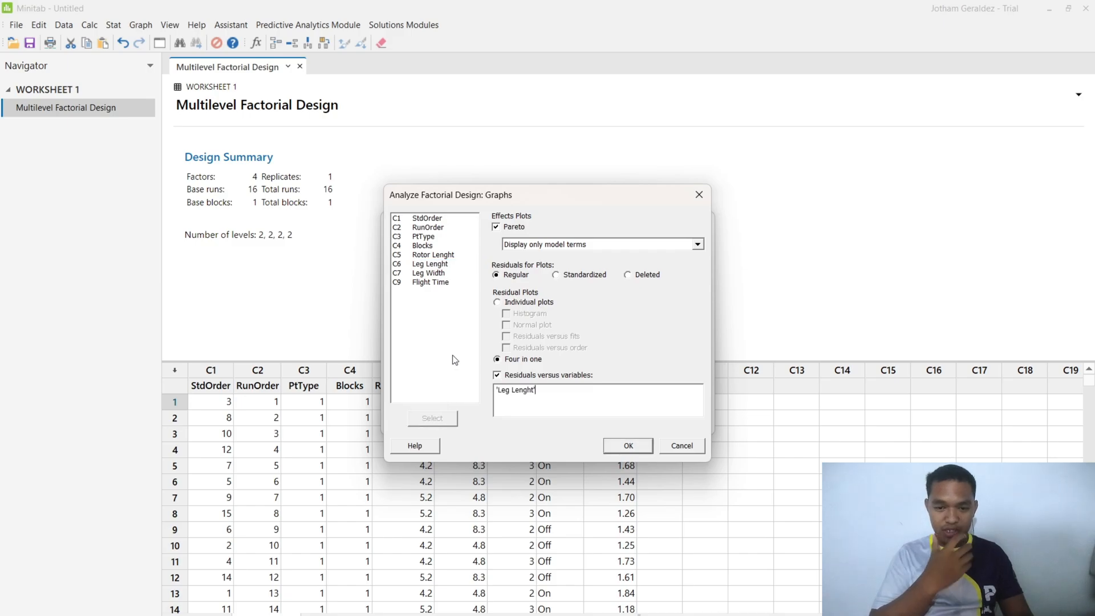
click(436, 272)
click(446, 420)
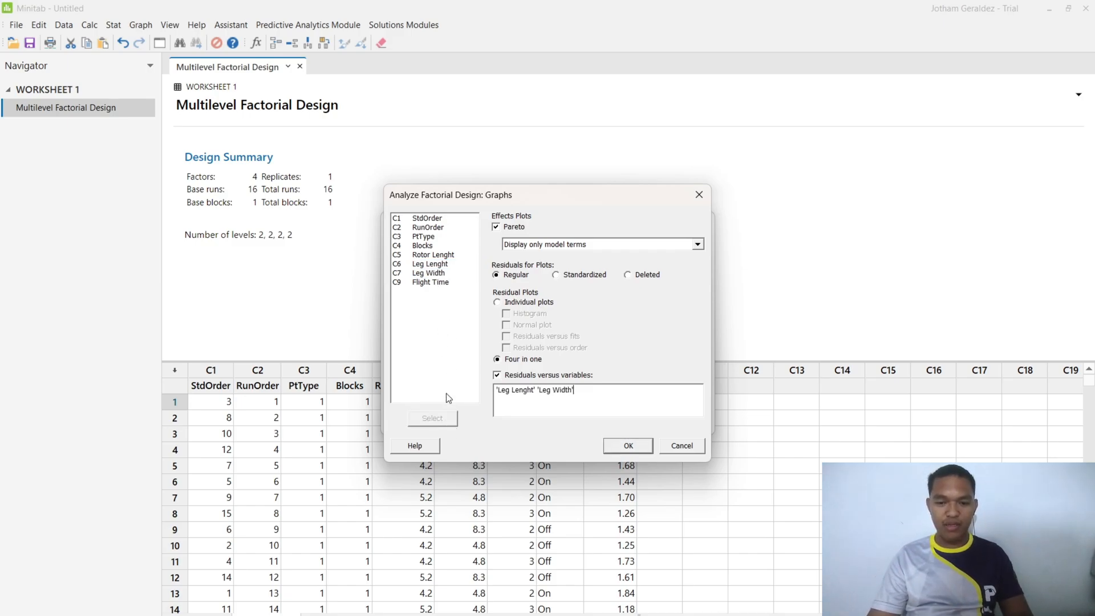
click(451, 258)
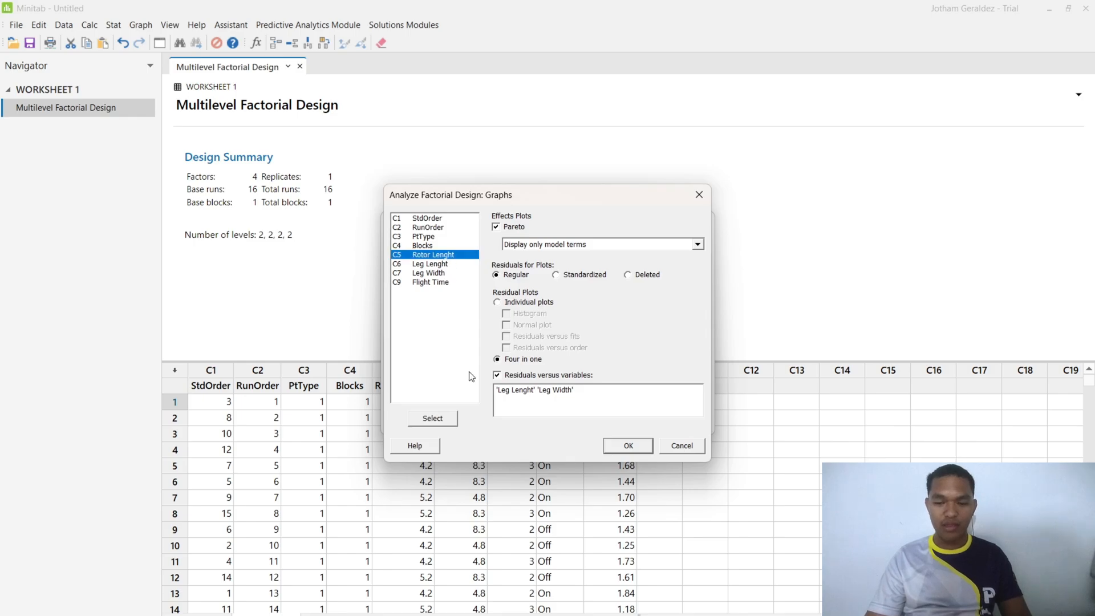
click(450, 421)
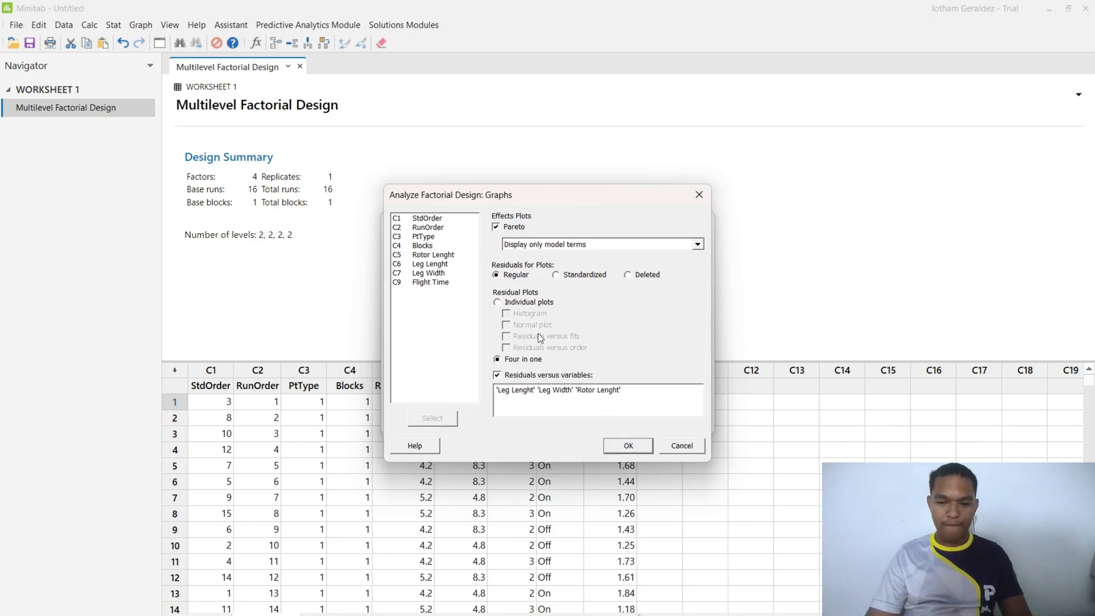
click(633, 446)
- Run the factorial analysis with the default results display, storing the fits and residuals in the worksheet
click(638, 384)
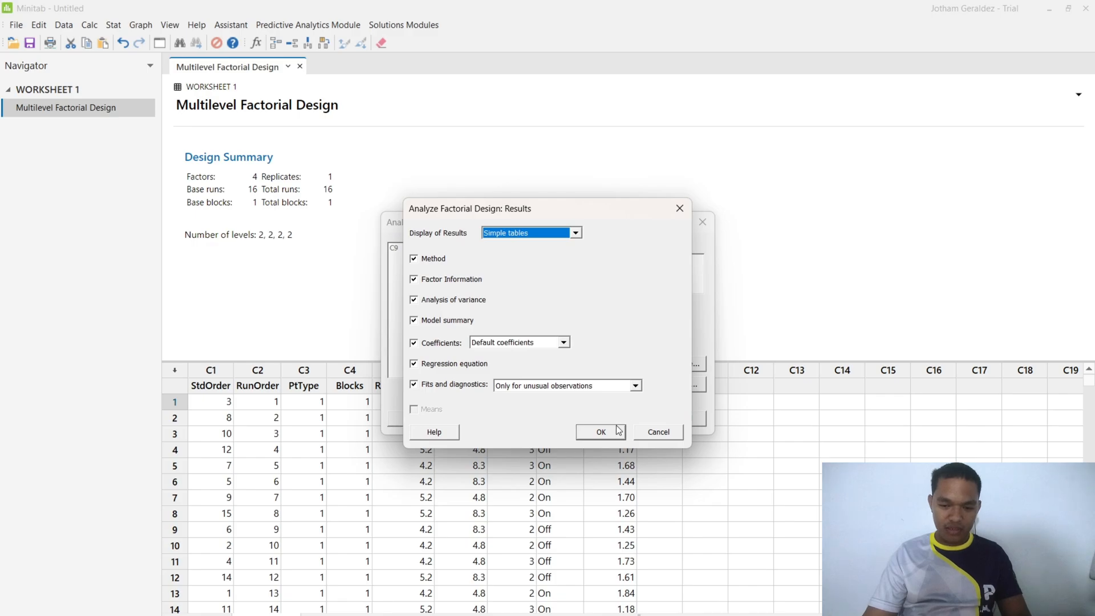
click(614, 435)
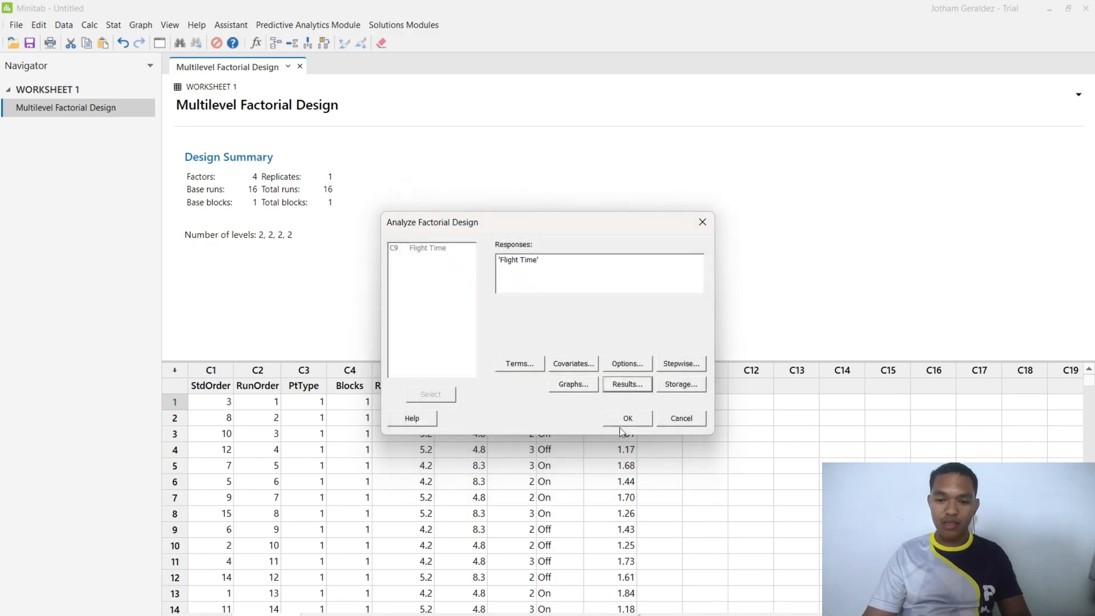
click(684, 386)
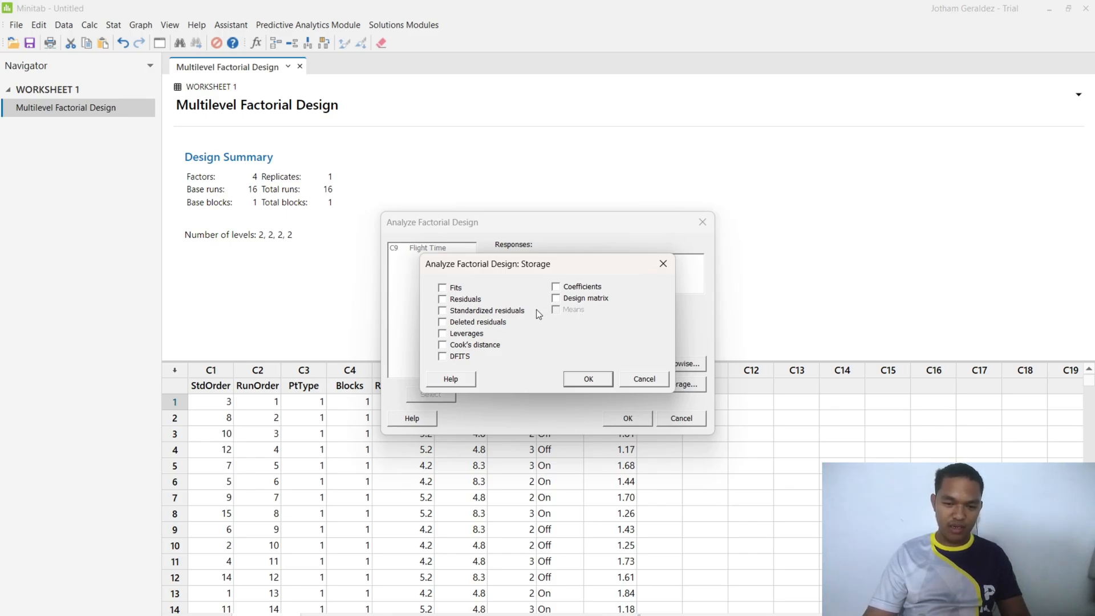
click(448, 288)
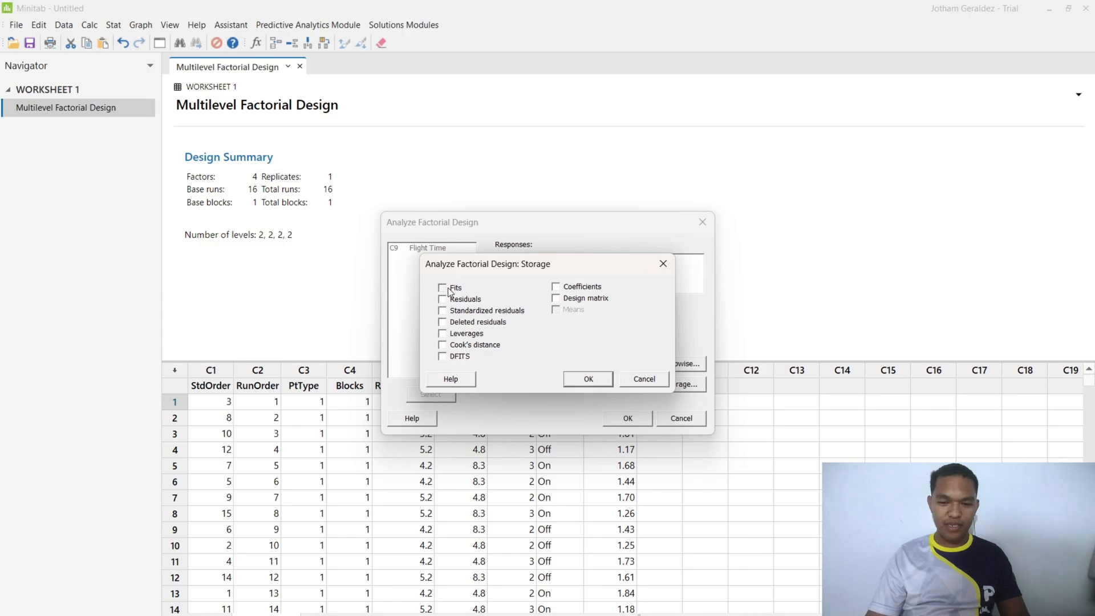
click(450, 301)
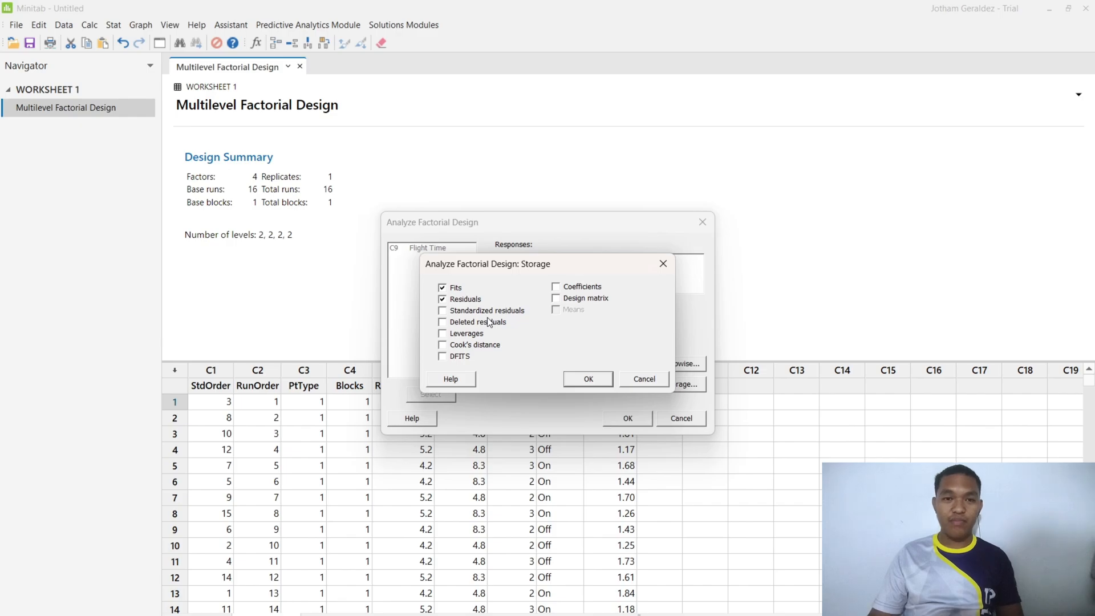
click(588, 379)
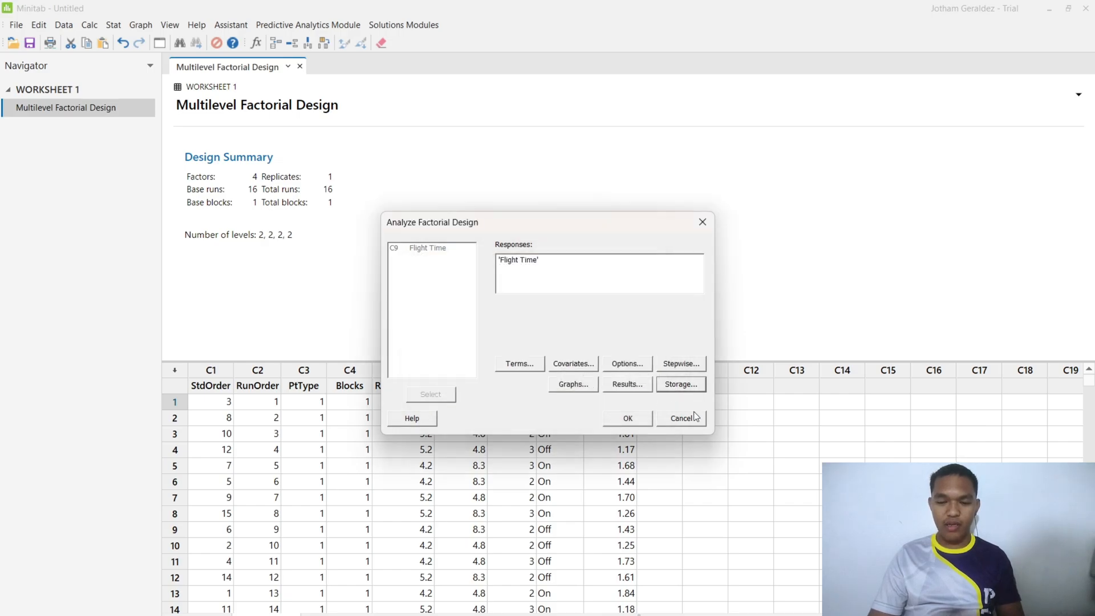
click(626, 419)
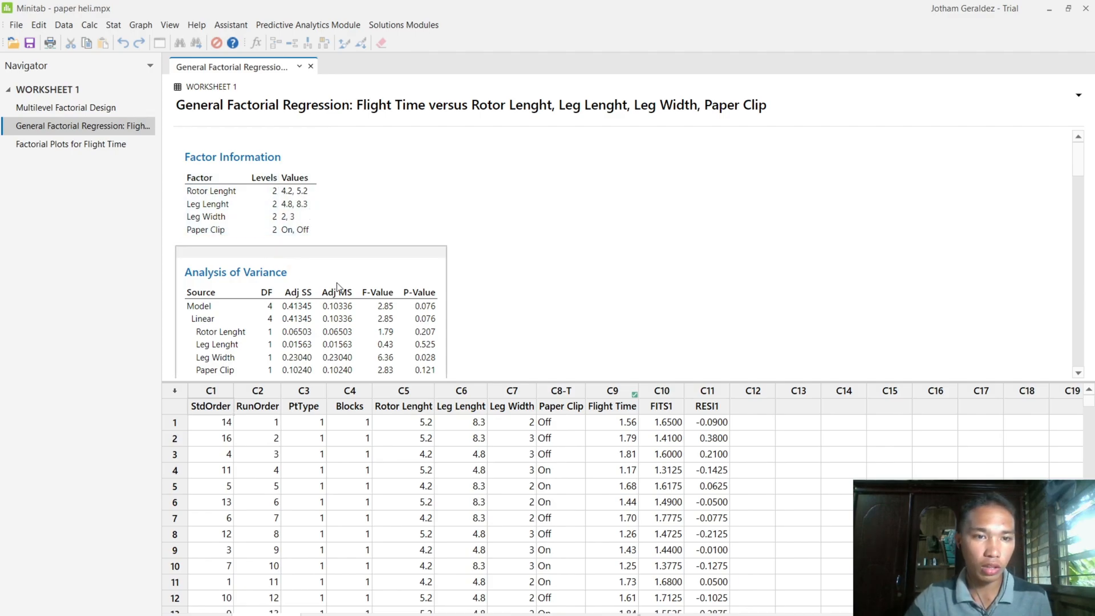
- Review the regression output's analysis of variance, model summary, coefficients, regression equation and unusual observations
scroll(482, 278, down, 2)
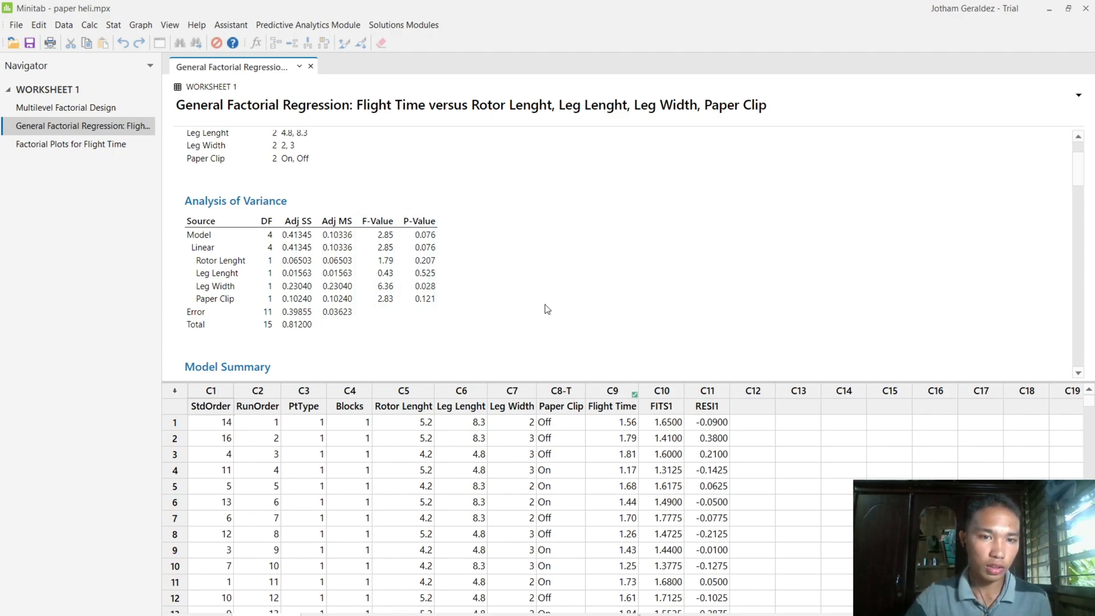
scroll(528, 305, down, 2)
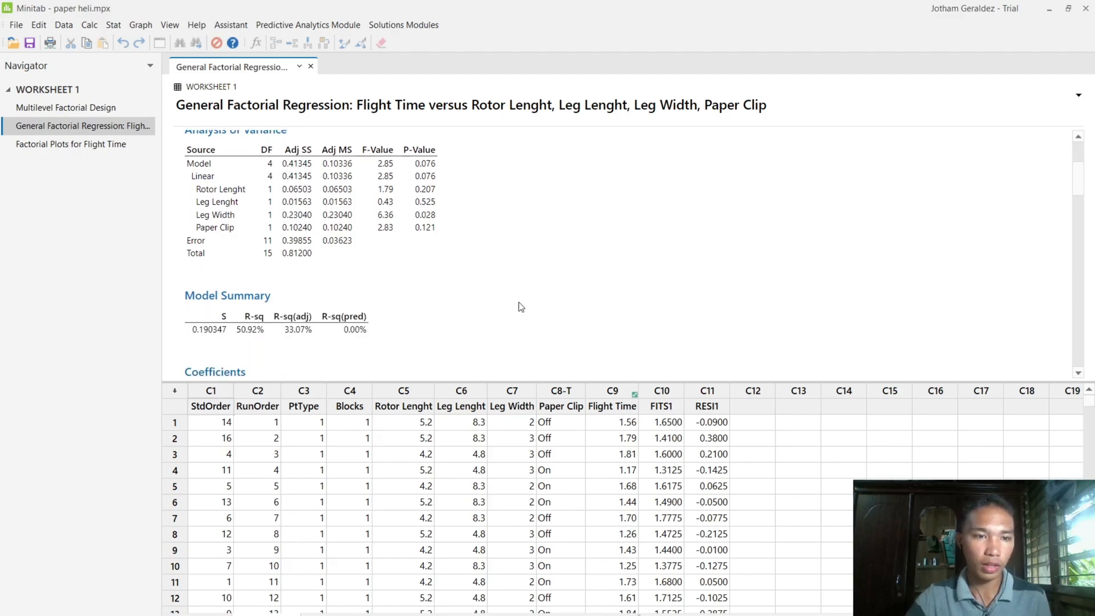
scroll(518, 308, down, 2)
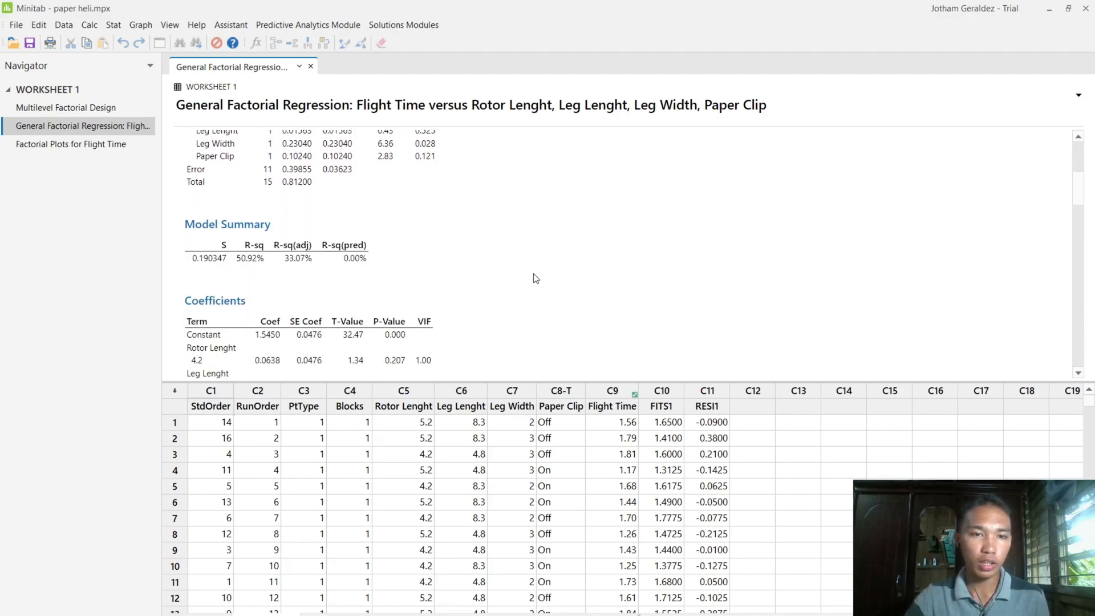
scroll(433, 275, down, 4)
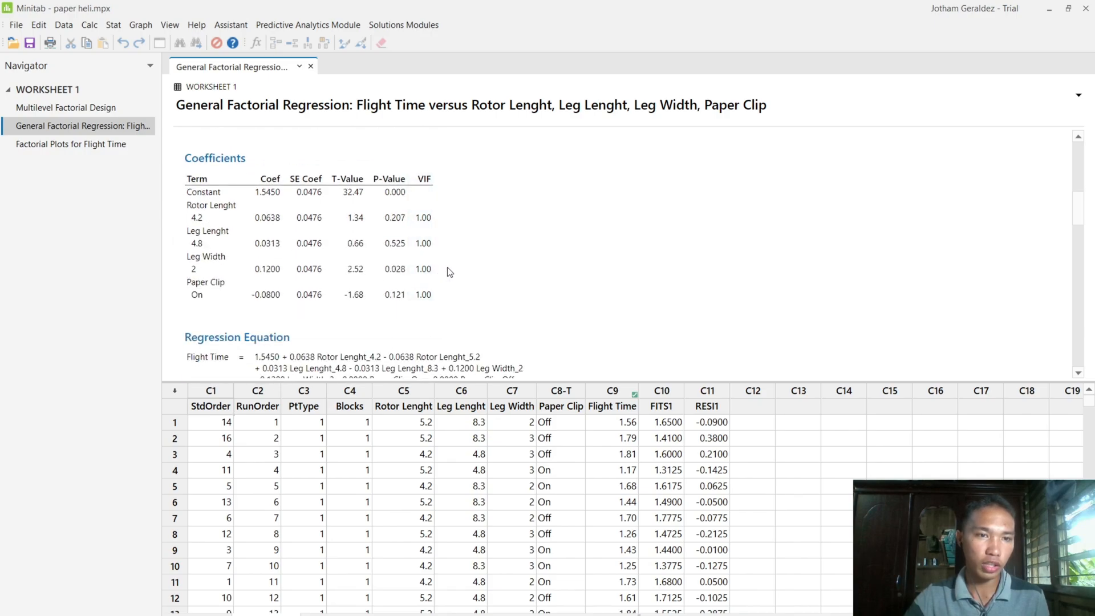
scroll(399, 274, down, 2)
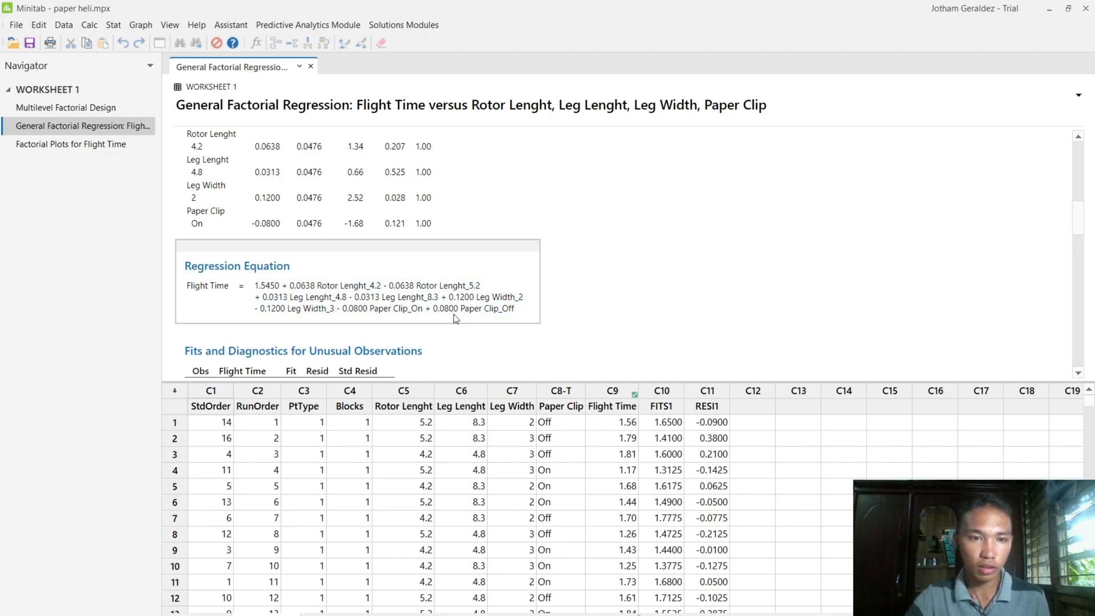
scroll(337, 252, down, 4)
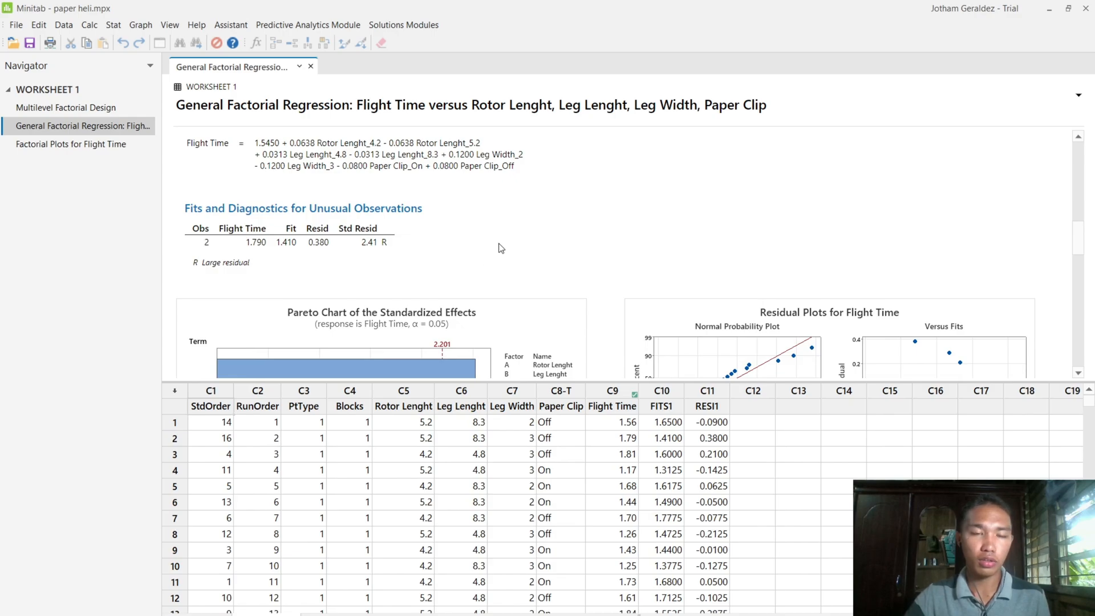
scroll(569, 264, down, 3)
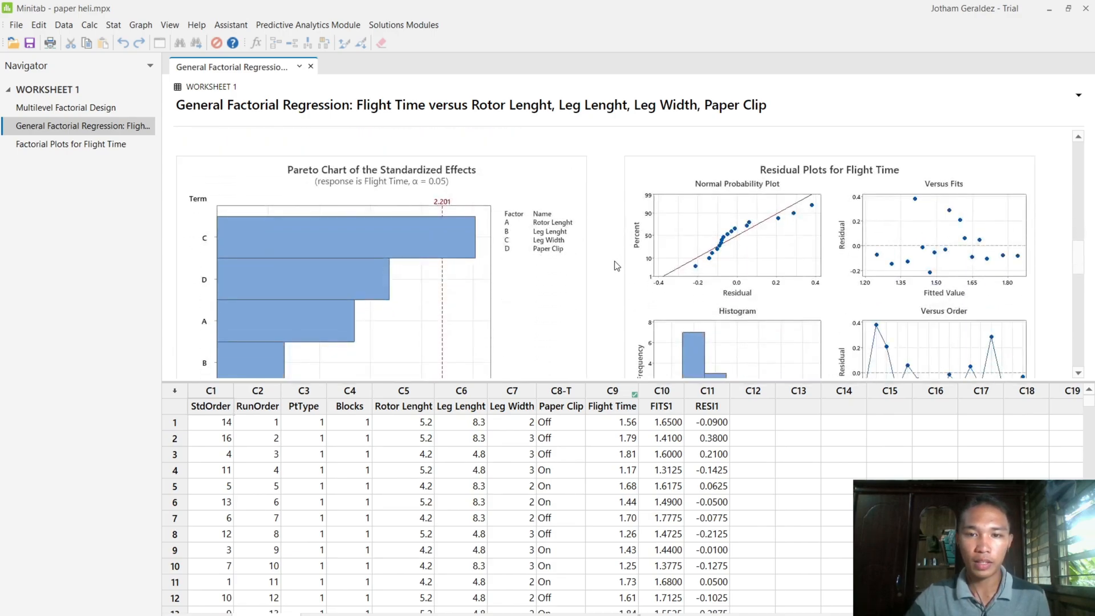
- Enlarge the output area and examine the Pareto chart, the four-in-one residual plots and the residuals versus Leg Lenght, Leg Width and Rotor Lenght
drag(614, 381, 603, 502)
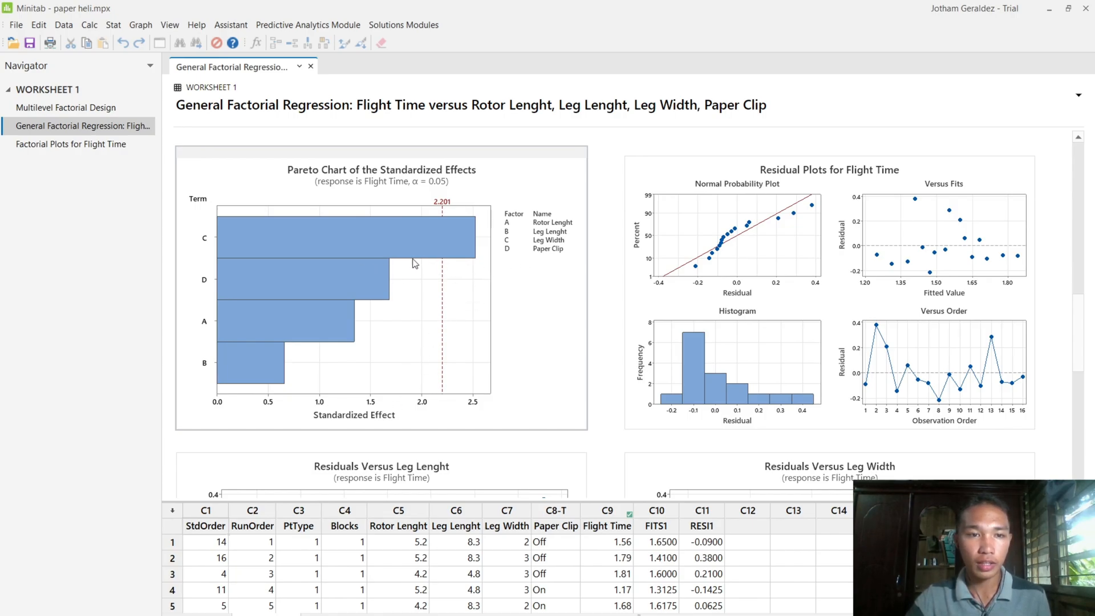
mouse_move(377, 258)
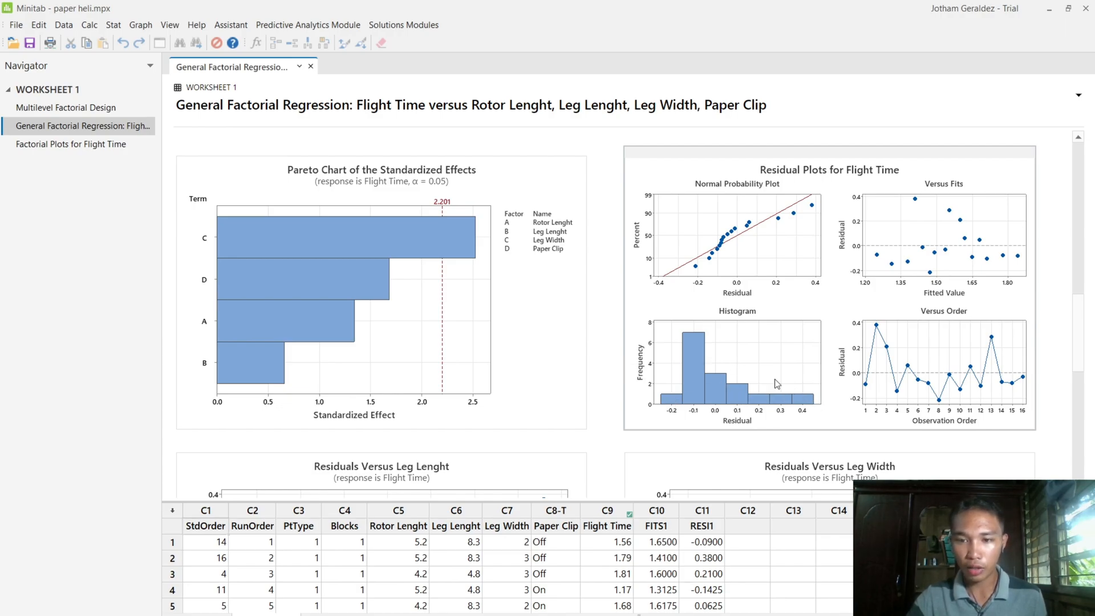
mouse_move(706, 357)
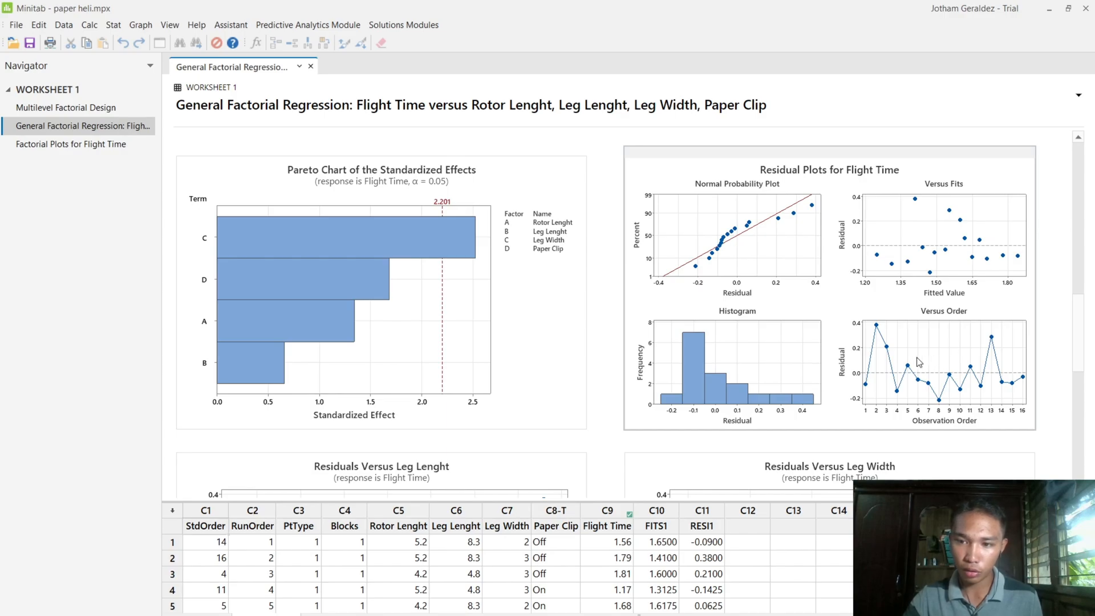
scroll(916, 365, down, 1)
scroll(915, 365, down, 2)
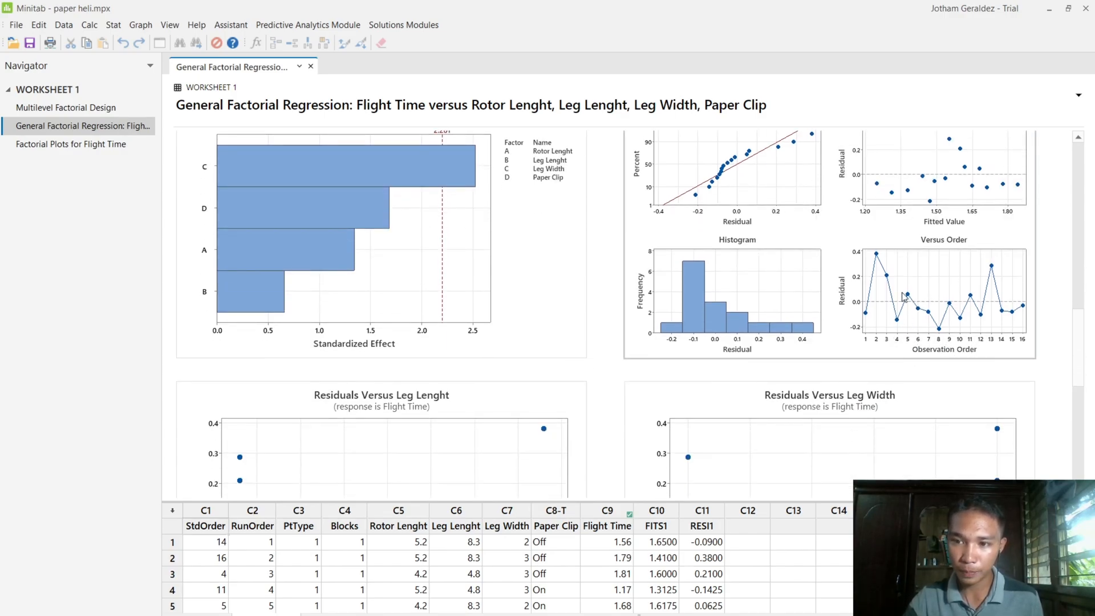
scroll(838, 360, down, 2)
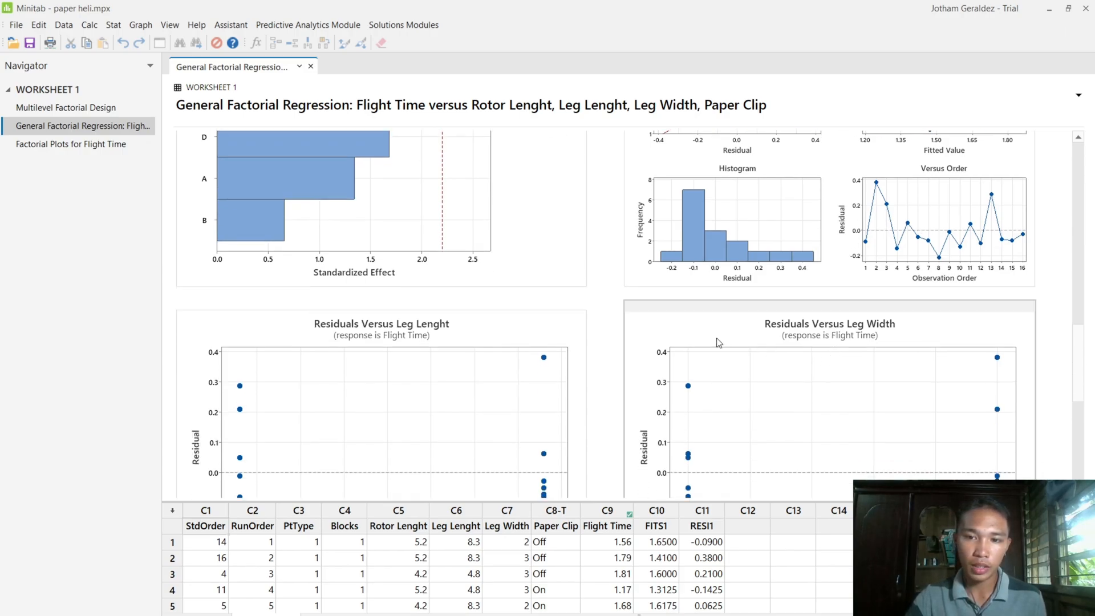
scroll(622, 312, down, 6)
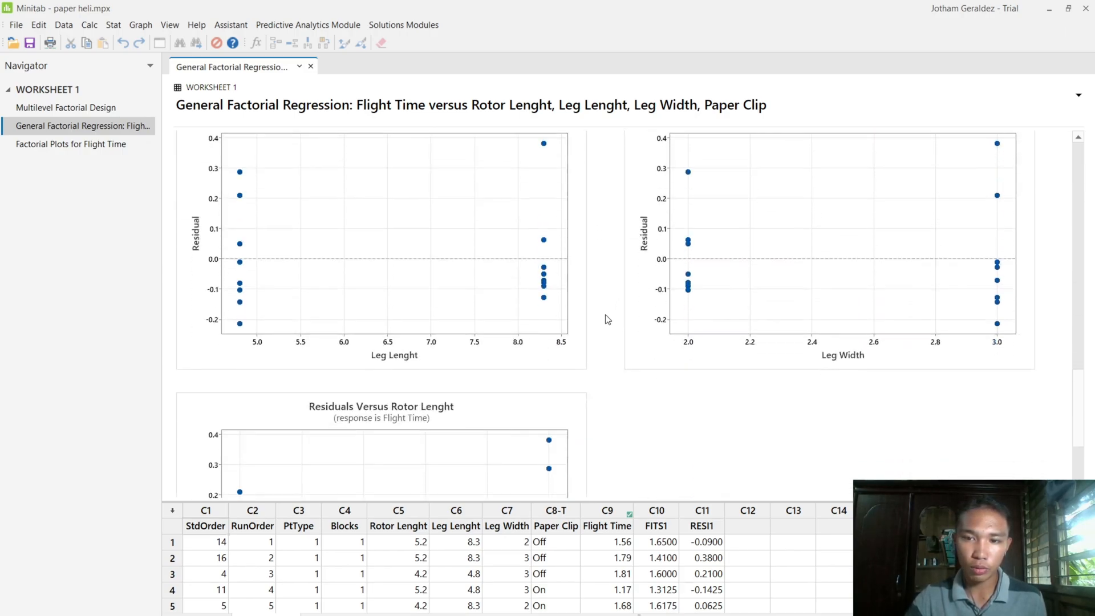
scroll(600, 334, up, 2)
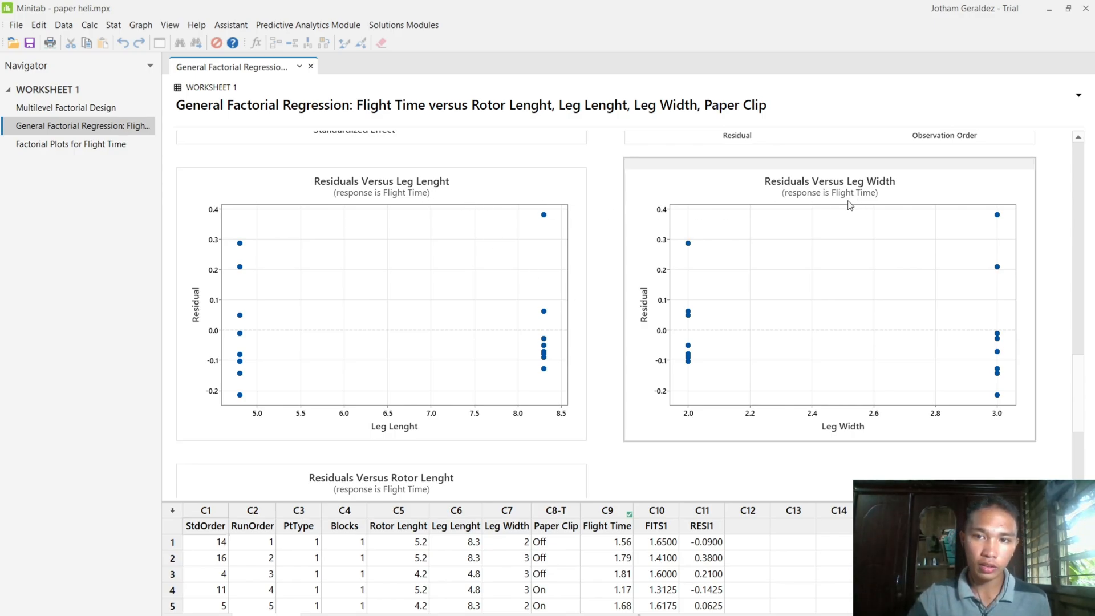
scroll(736, 284, down, 5)
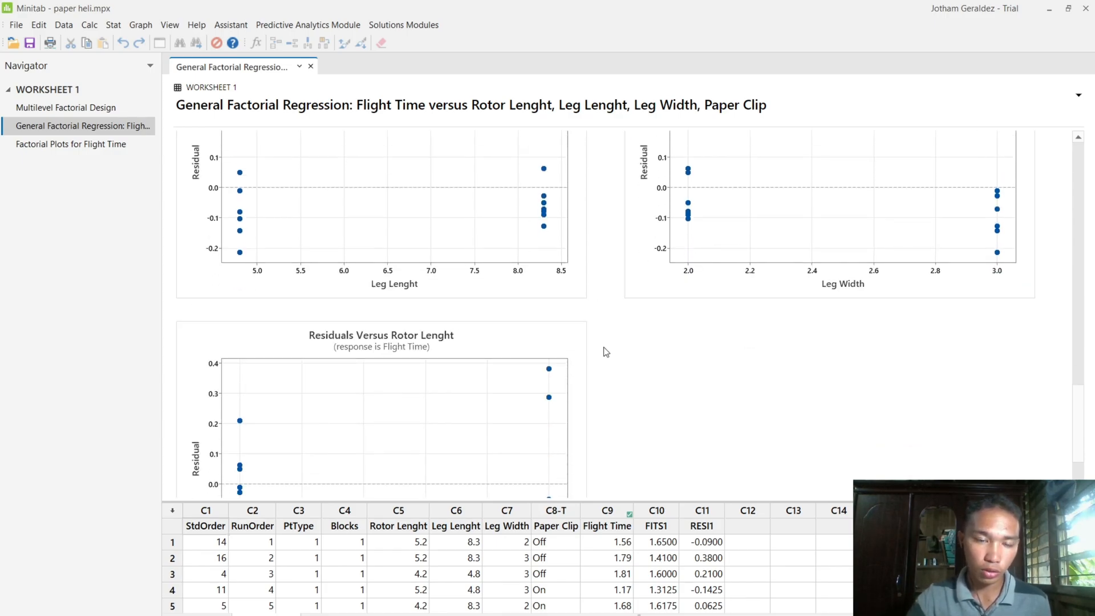
scroll(606, 352, up, 7)
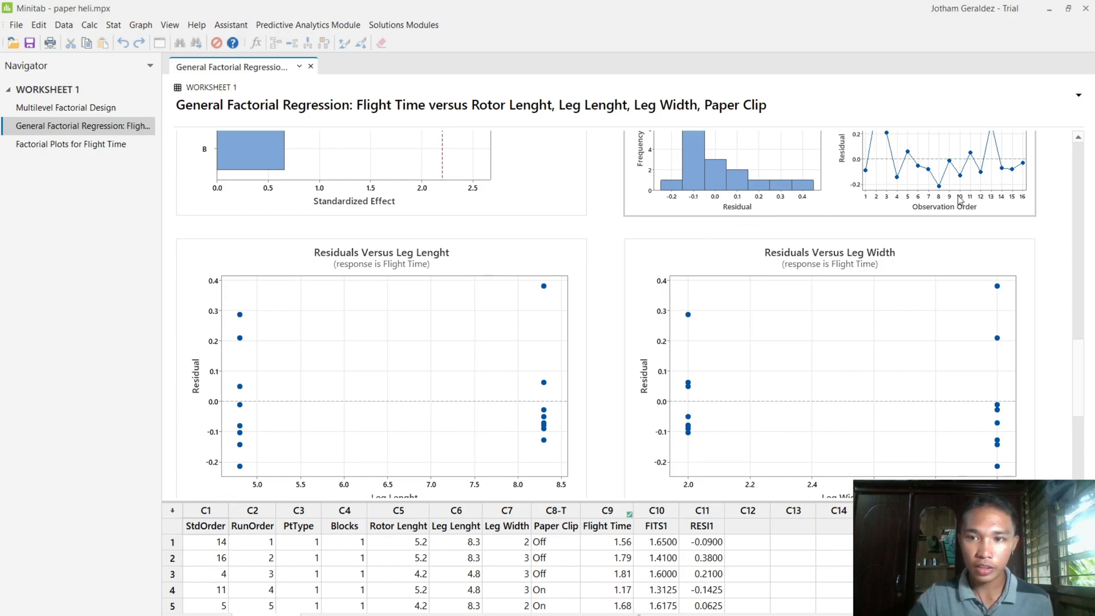
scroll(766, 211, up, 4)
scroll(748, 304, down, 4)
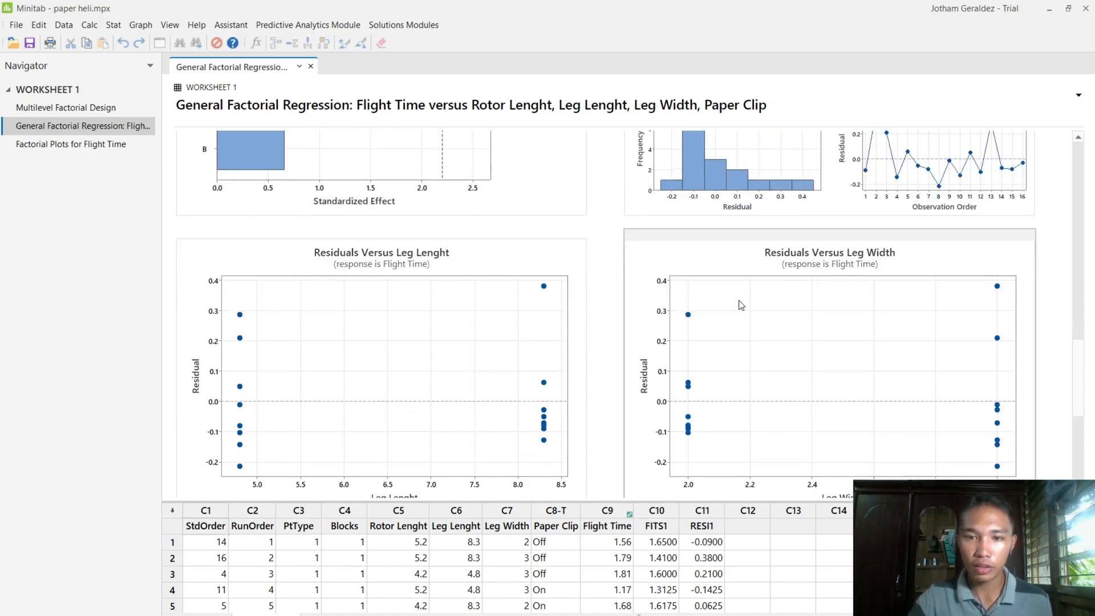
scroll(740, 305, down, 3)
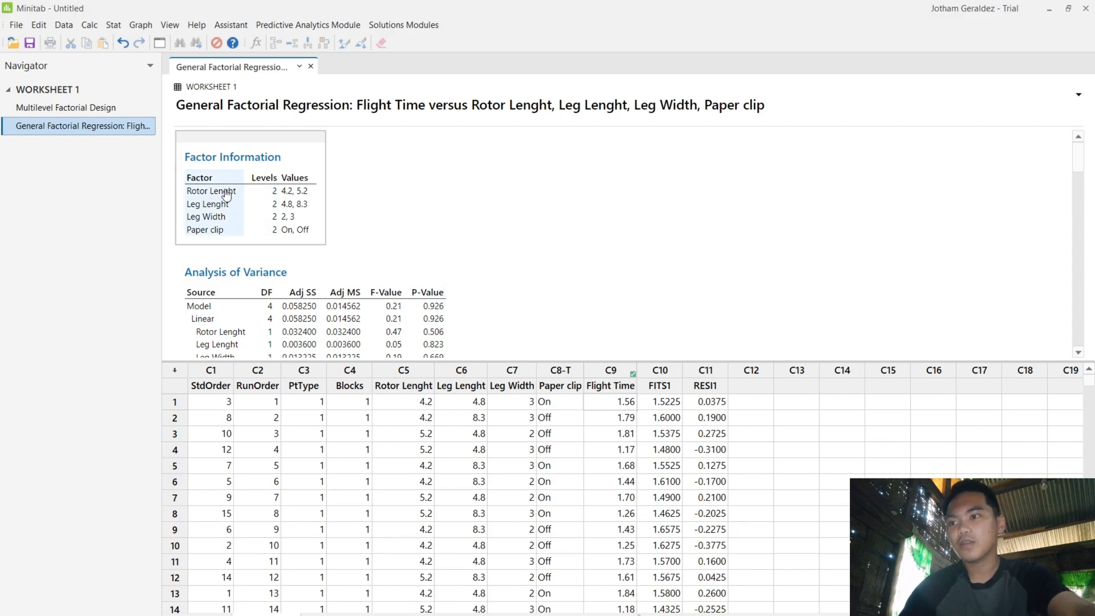
- Set up factorial plots of Flight Time for all four factors, with a blank title and all terms displayed
click(112, 26)
mouse_move(172, 90)
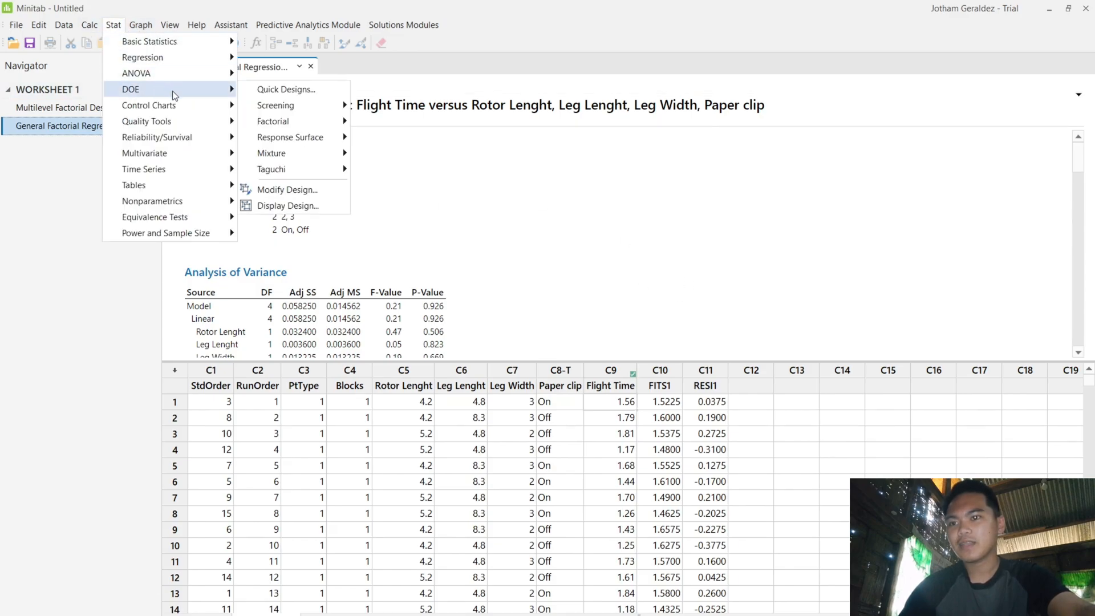
mouse_move(341, 123)
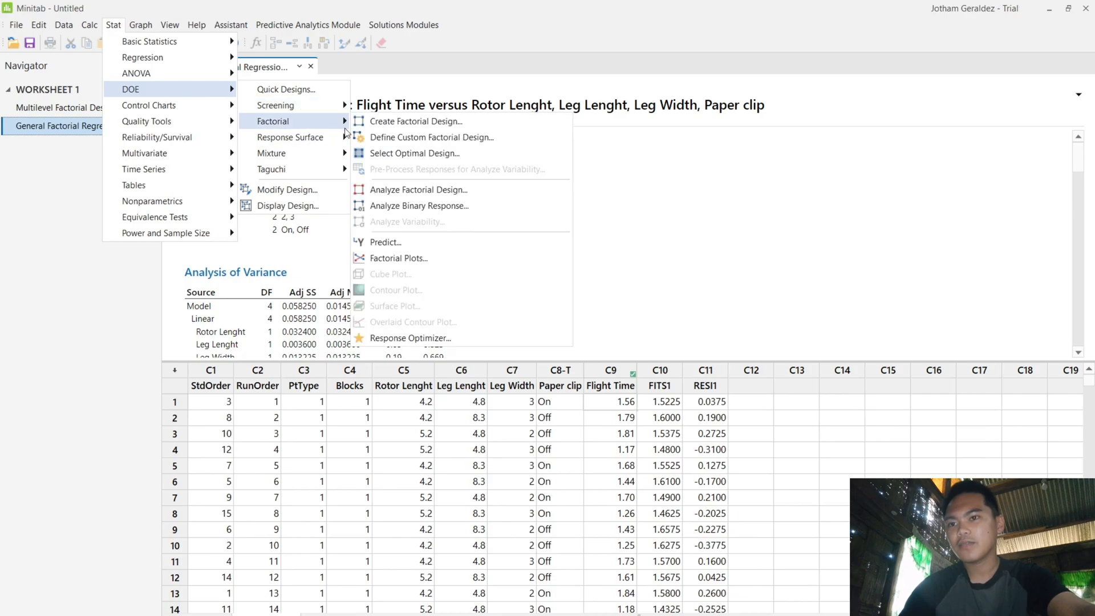
click(419, 259)
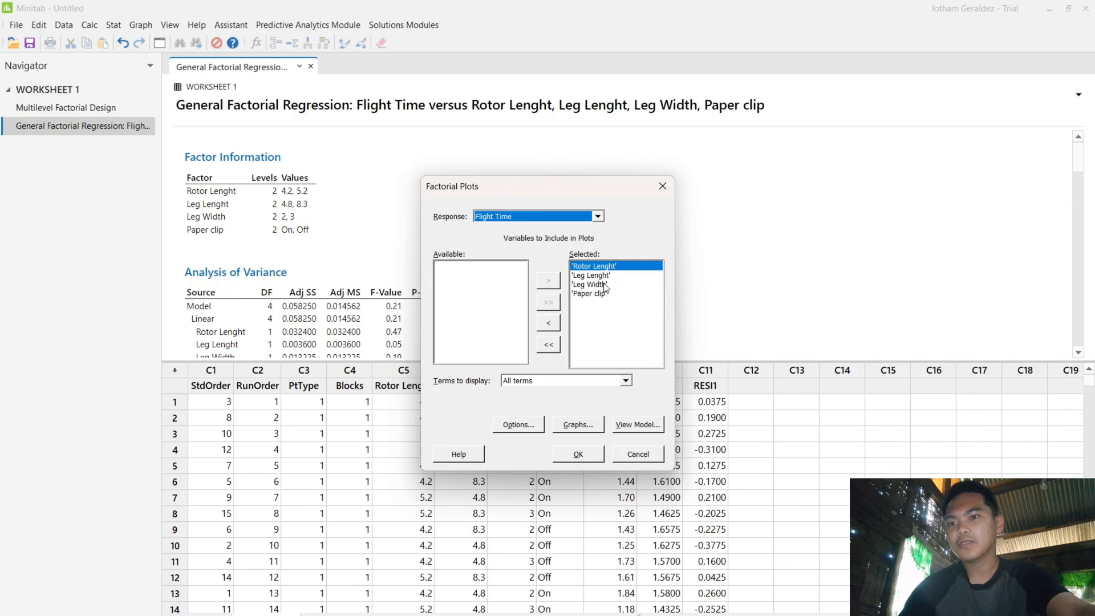
click(543, 426)
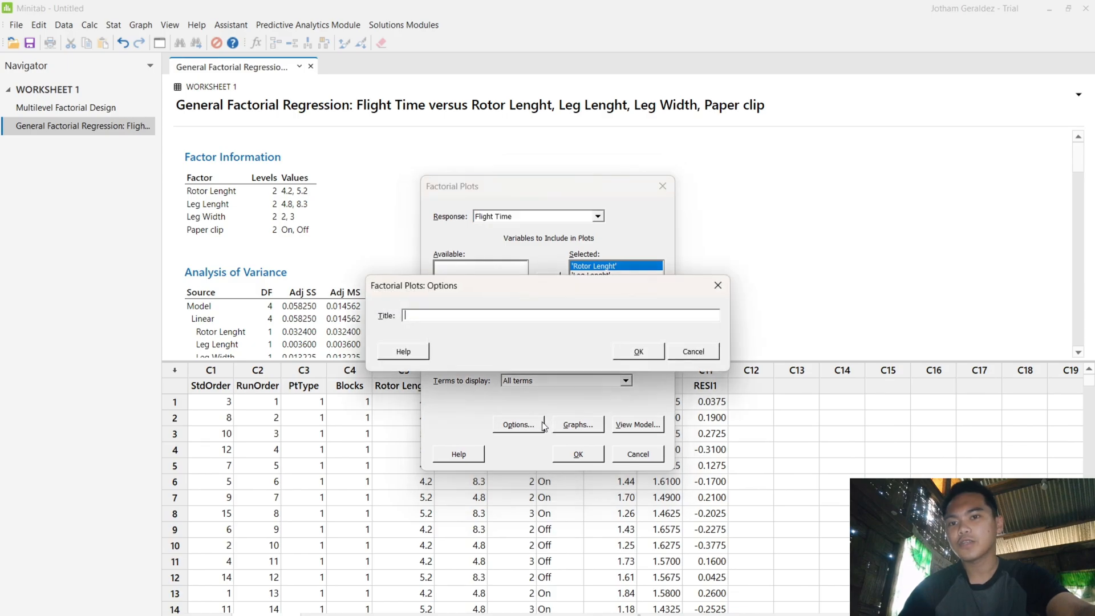
click(638, 352)
click(616, 380)
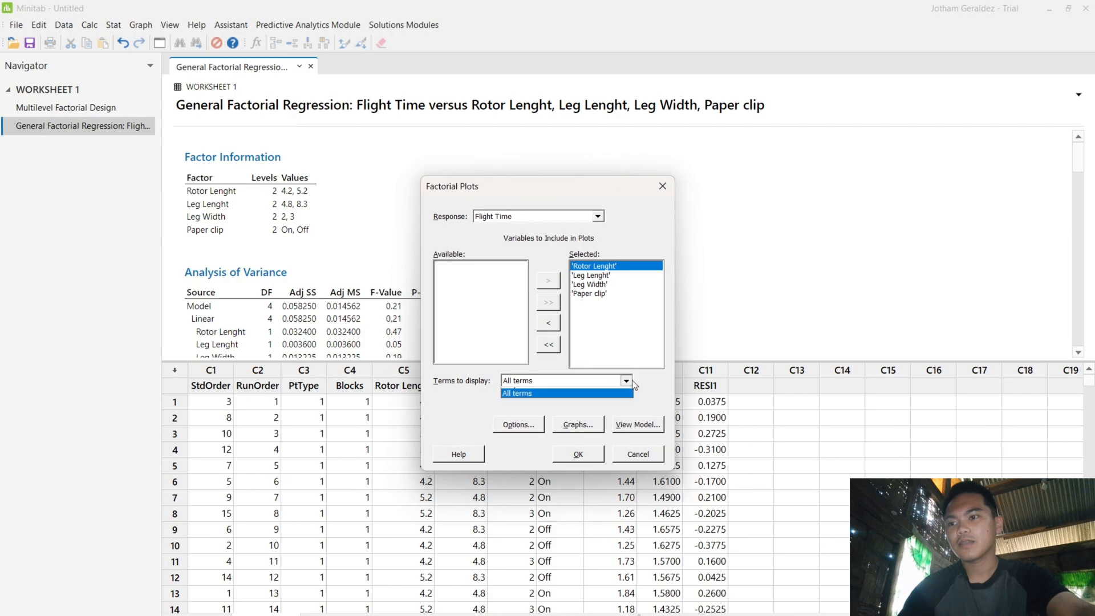
click(587, 402)
- Generate the main effects plot and the interaction plot as a lower left matrix, after checking the model's terms
click(581, 425)
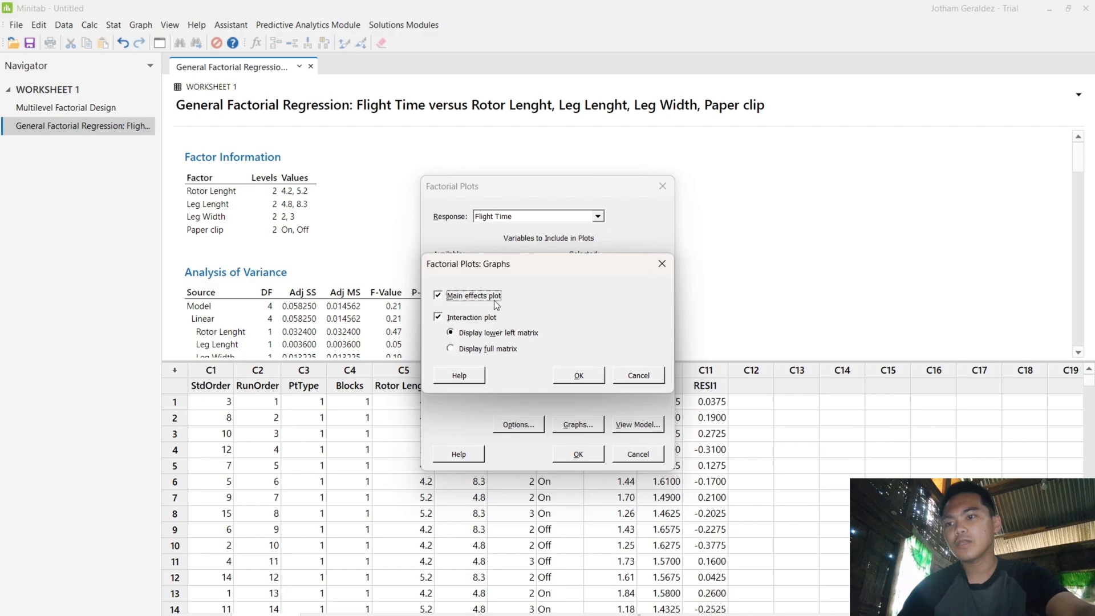
click(579, 376)
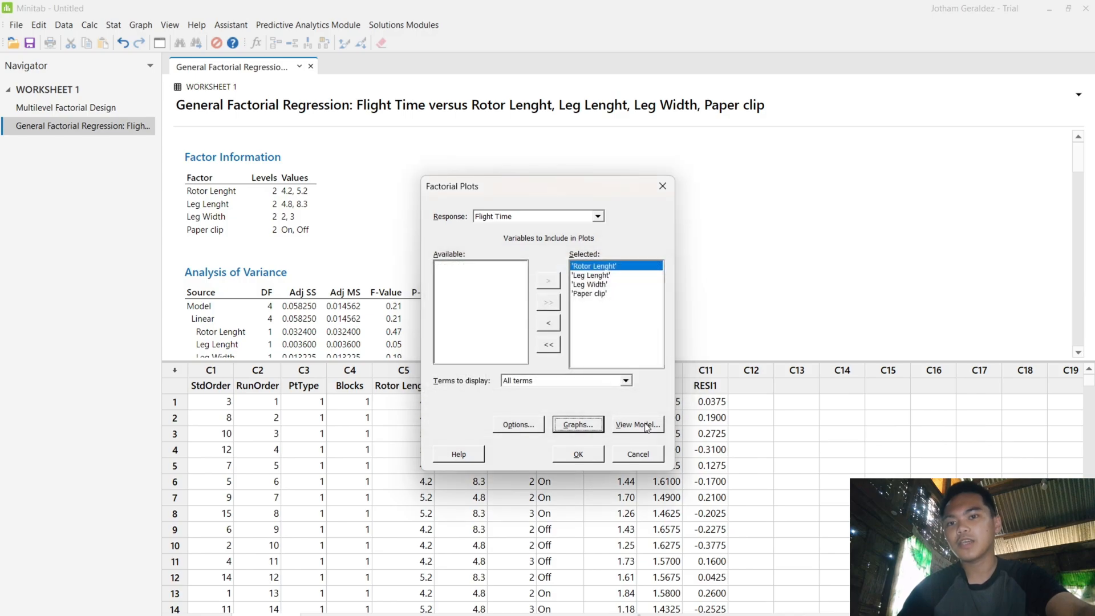
click(646, 426)
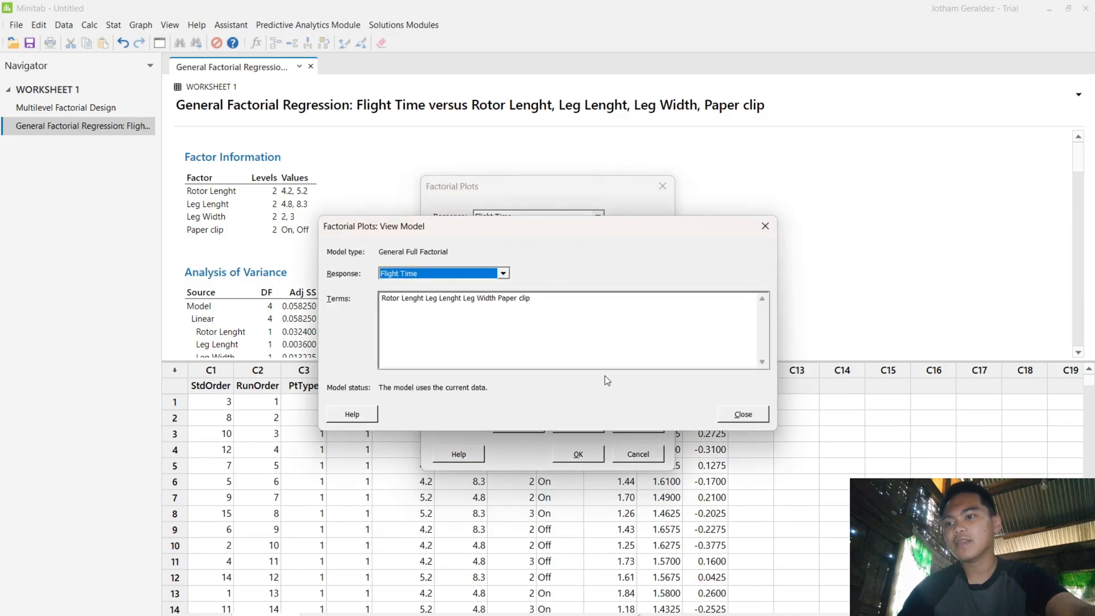
click(739, 416)
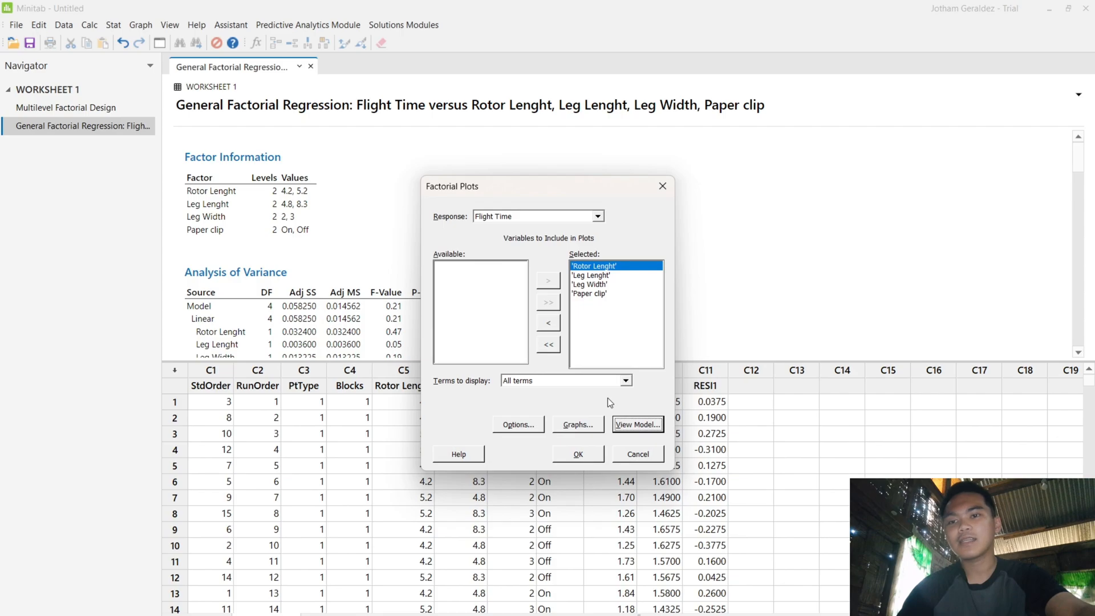
click(589, 459)
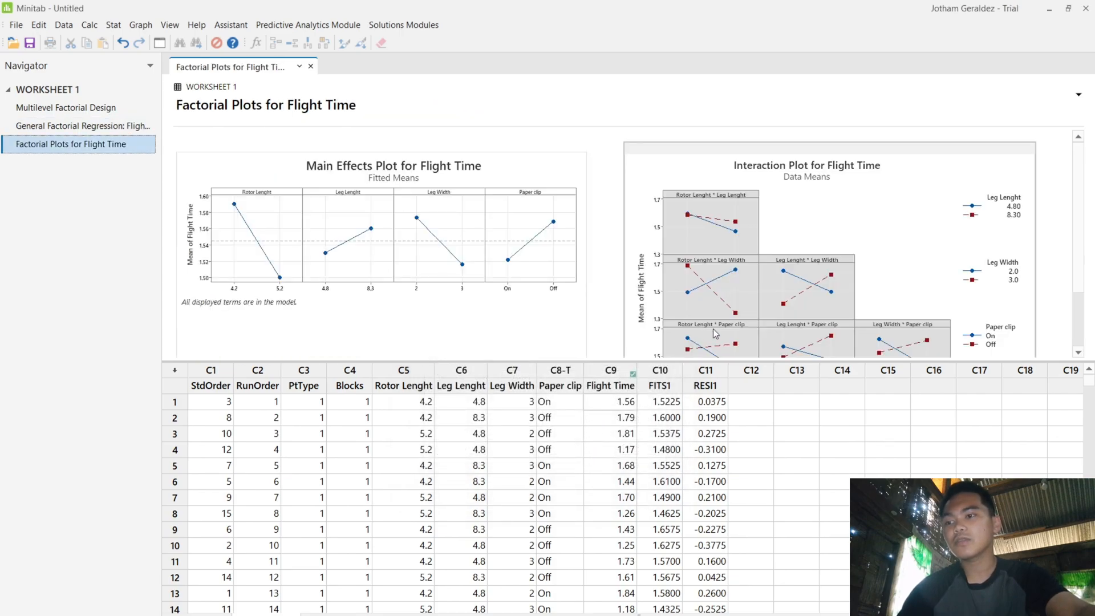
- Examine the main effects plot and the interaction plot for Flight Time, along with the worksheet's flight times, fits and residuals
scroll(565, 258, down, 3)
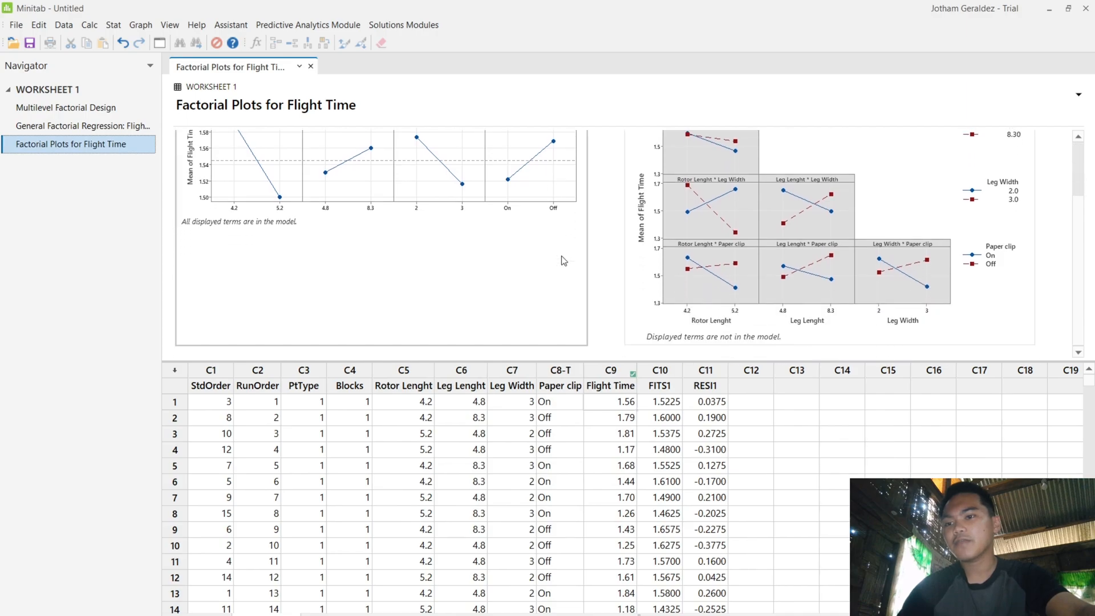
scroll(437, 259, up, 2)
scroll(436, 259, up, 1)
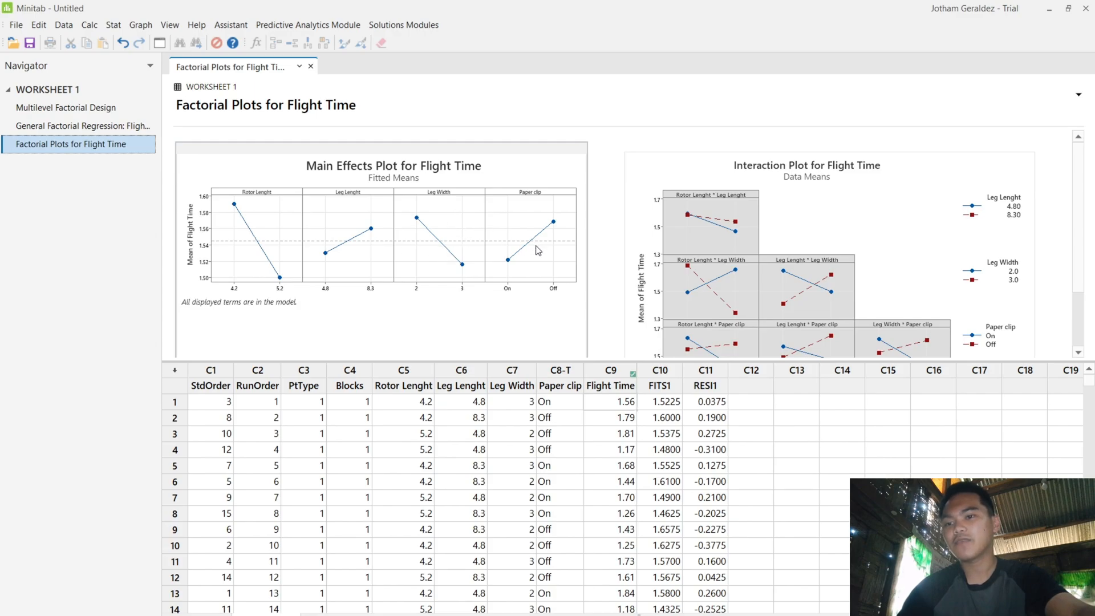
mouse_move(543, 242)
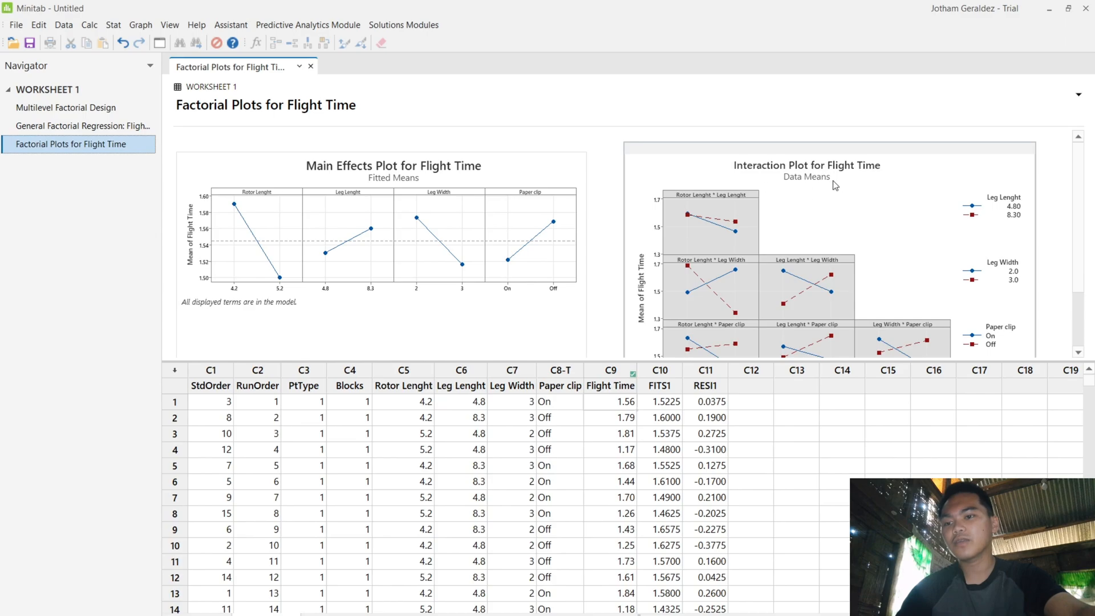
scroll(887, 231, down, 3)
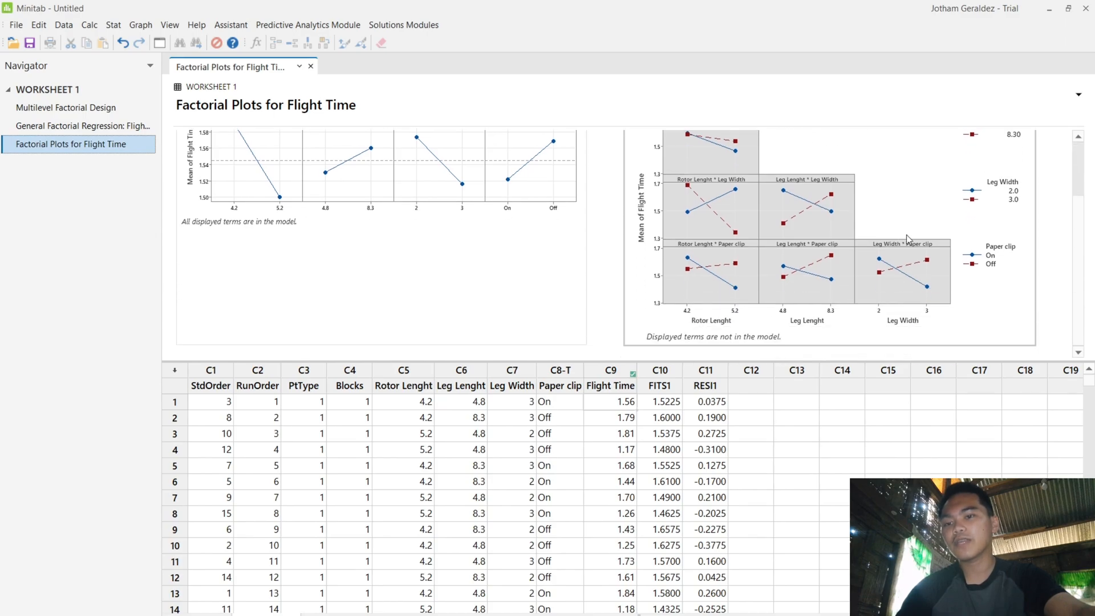
scroll(829, 284, up, 3)
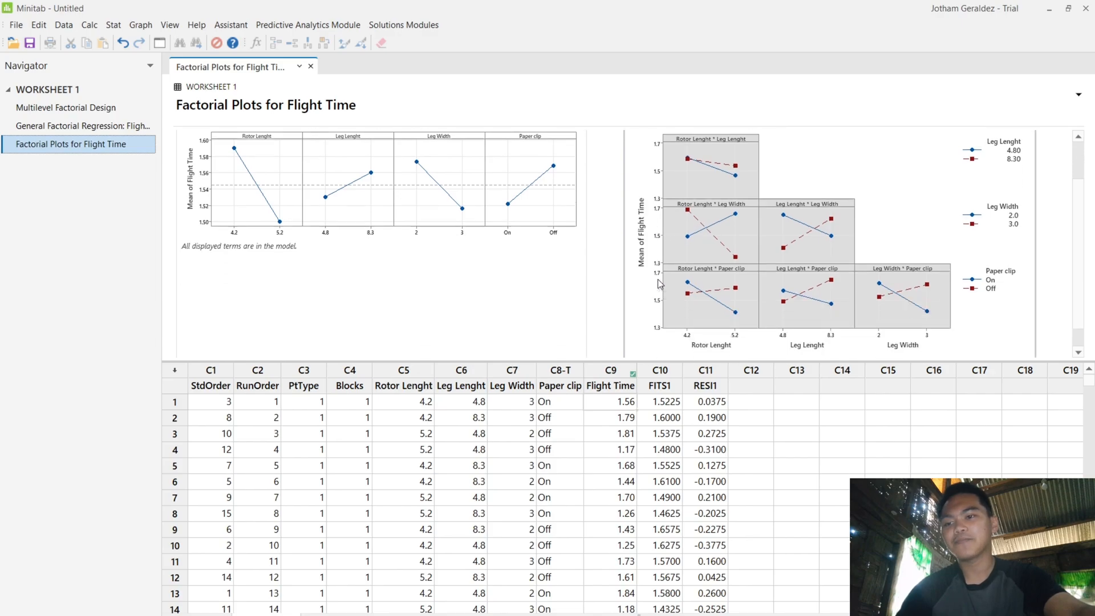
scroll(659, 282, down, 2)
scroll(652, 208, up, 2)
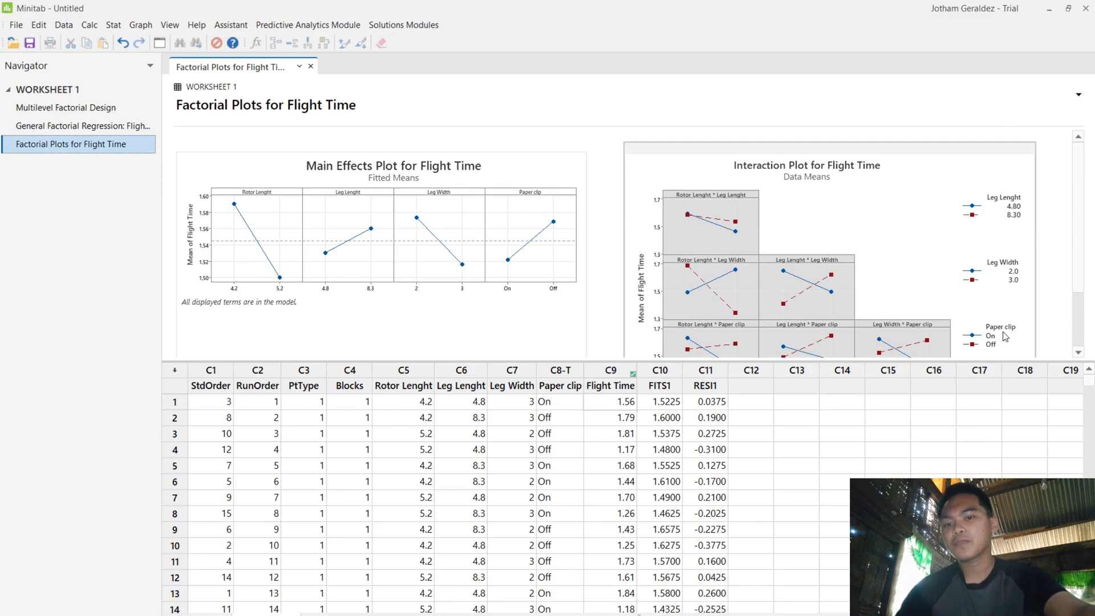
scroll(953, 318, down, 2)
scroll(855, 285, up, 2)
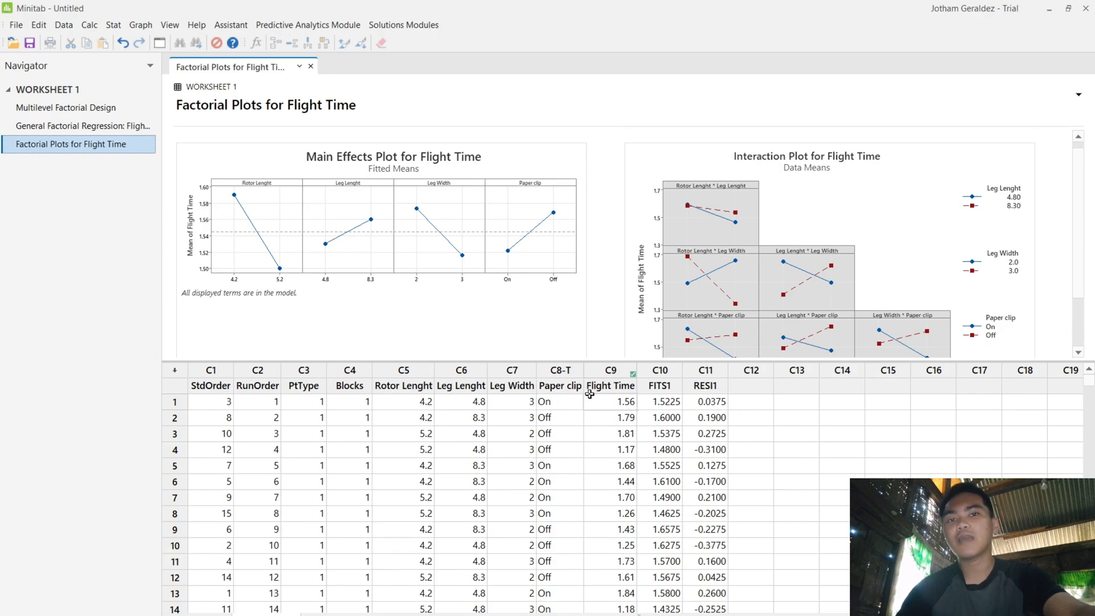
scroll(765, 408, down, 1)
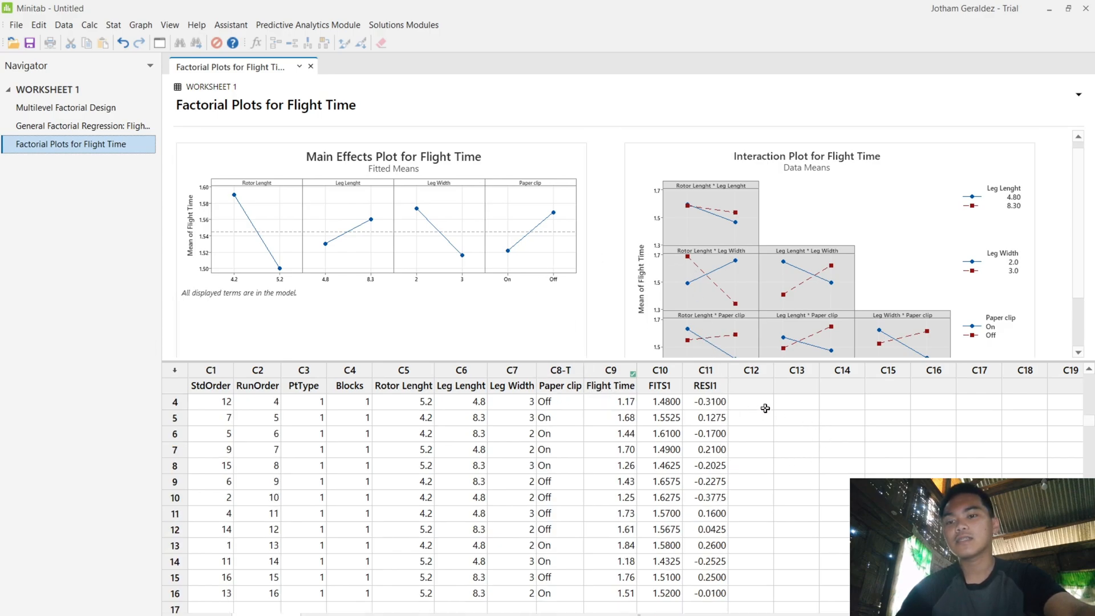
scroll(587, 225, down, 2)
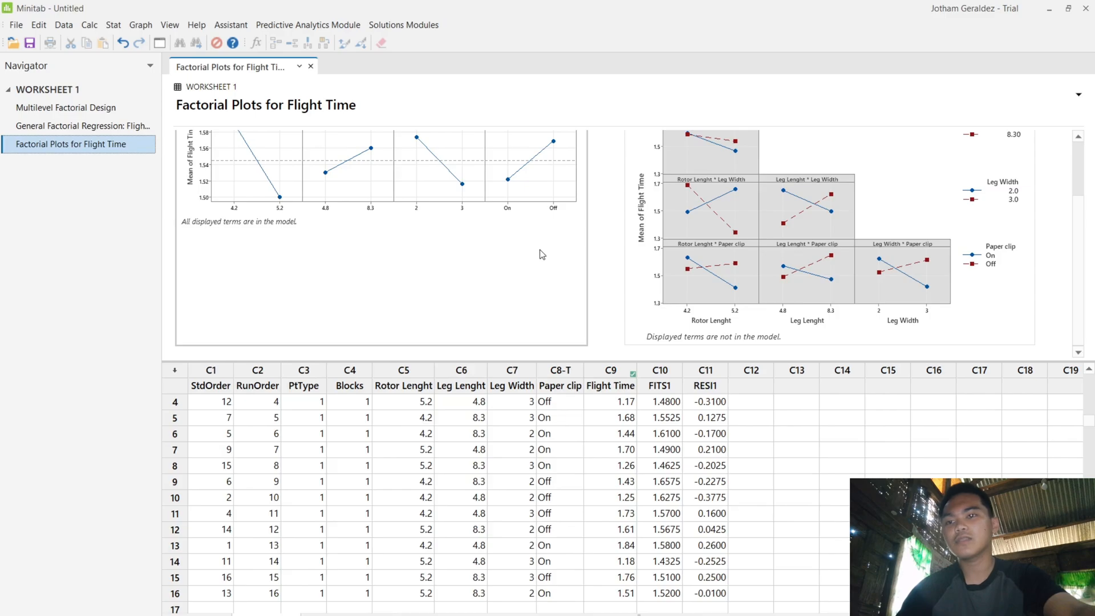